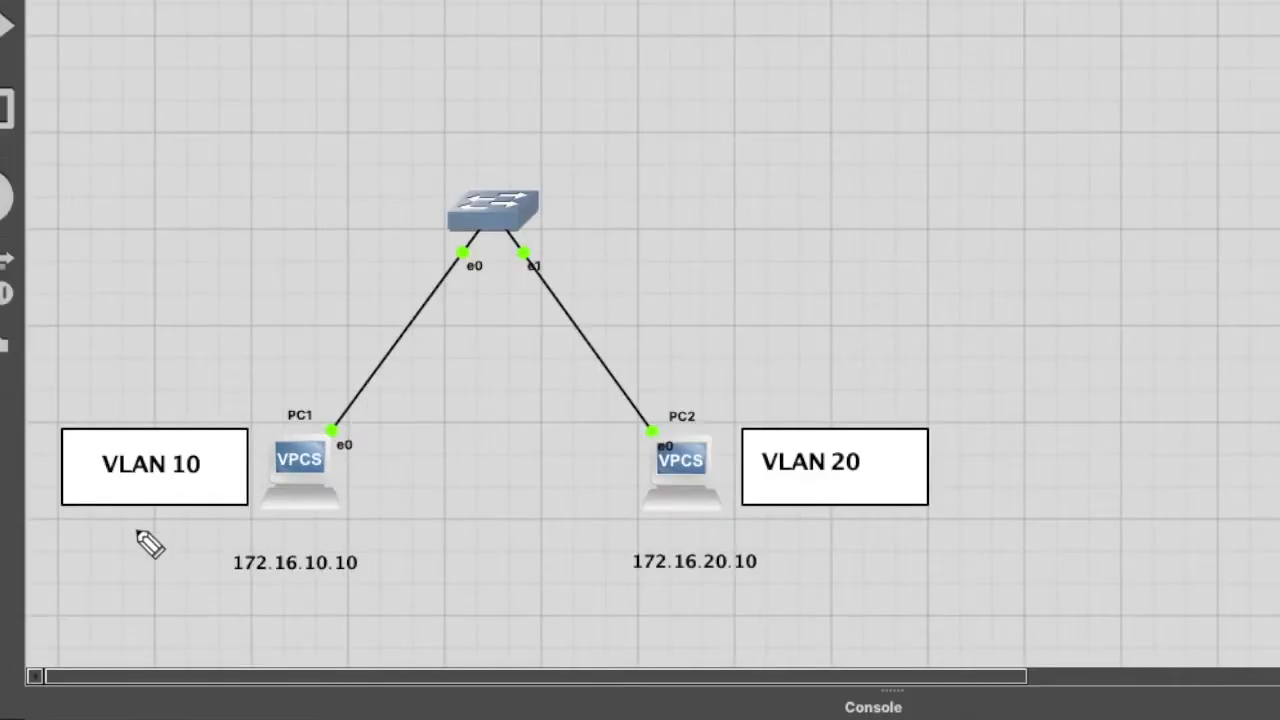
- Underline the VLAN 10 and VLAN 20 labels and PC addresses 172.16.10.10 and 172.16.20.10
left_click_drag(86, 491, 210, 479)
left_click_drag(752, 484, 882, 483)
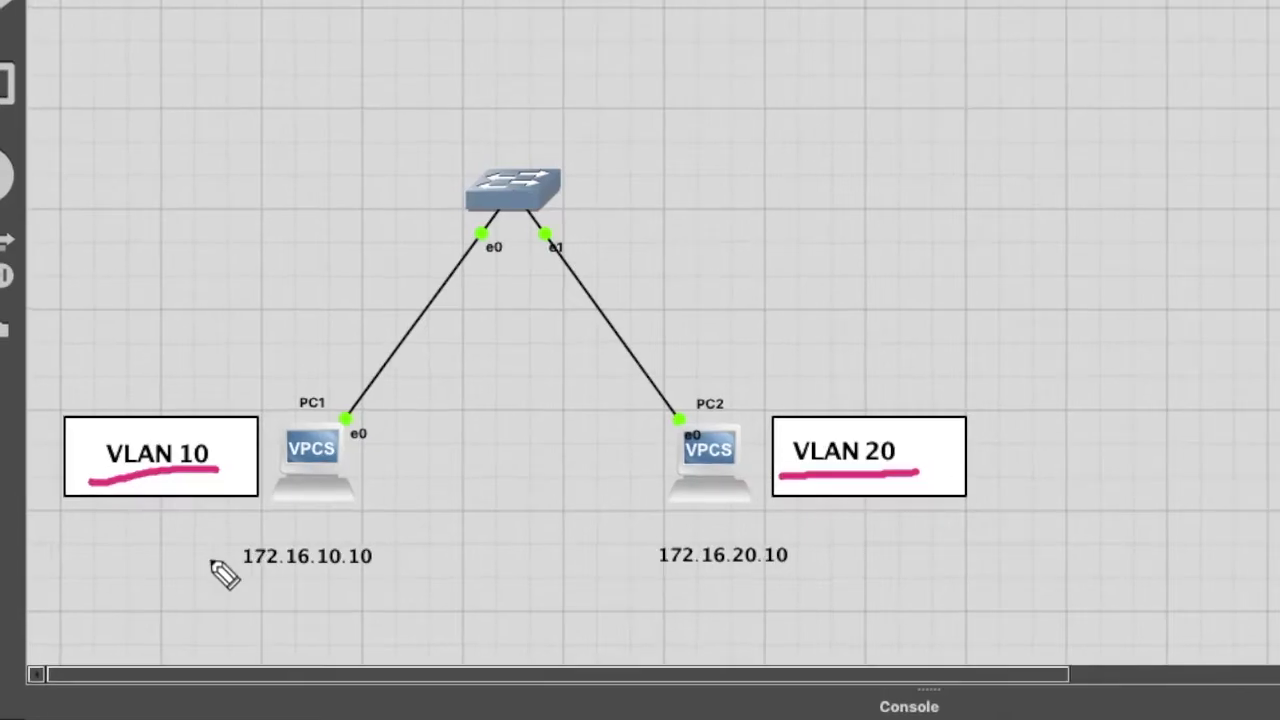
left_click_drag(228, 577, 396, 574)
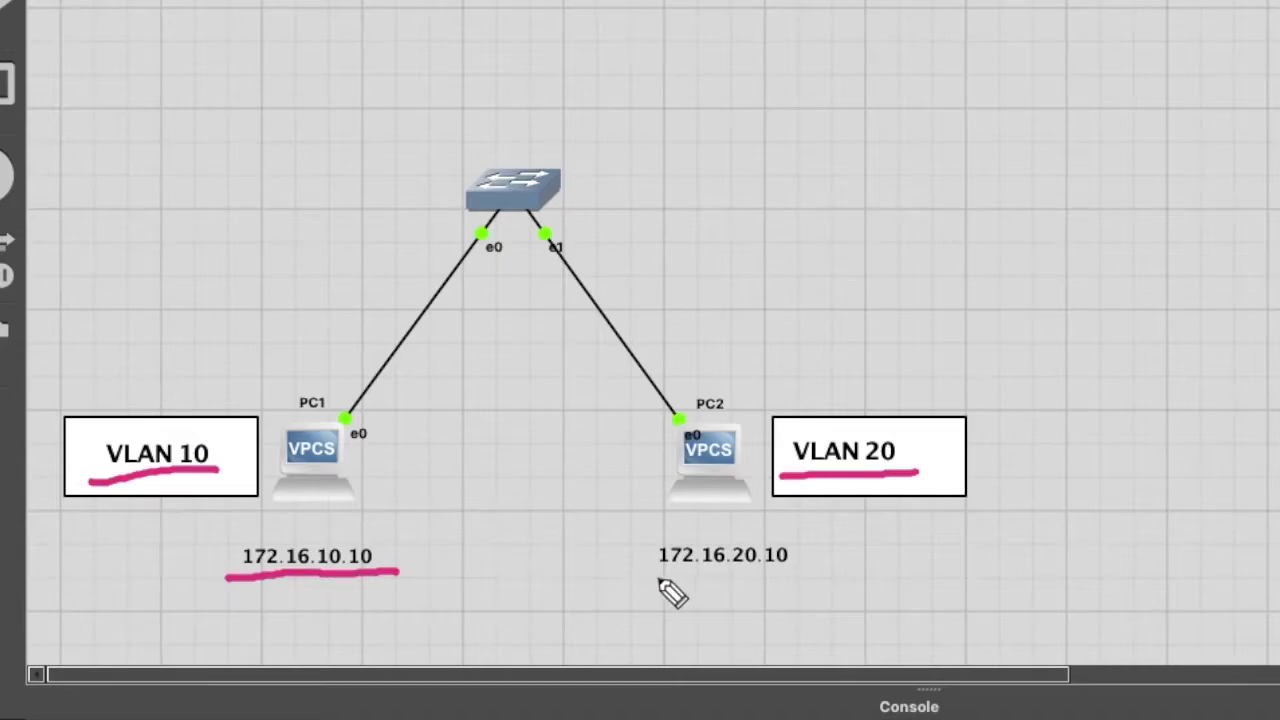
left_click_drag(651, 580, 789, 571)
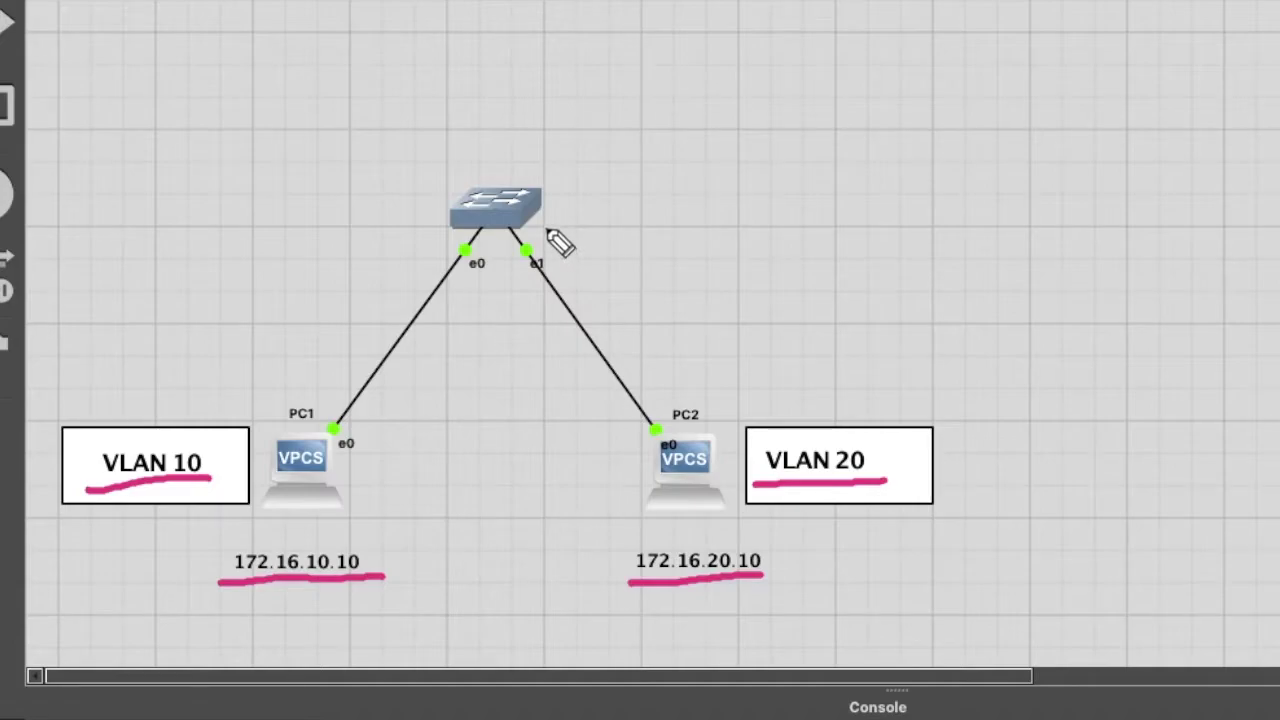
- Handwrite an 'L2' note with a dash beside the switch
left_click_drag(548, 214, 584, 268)
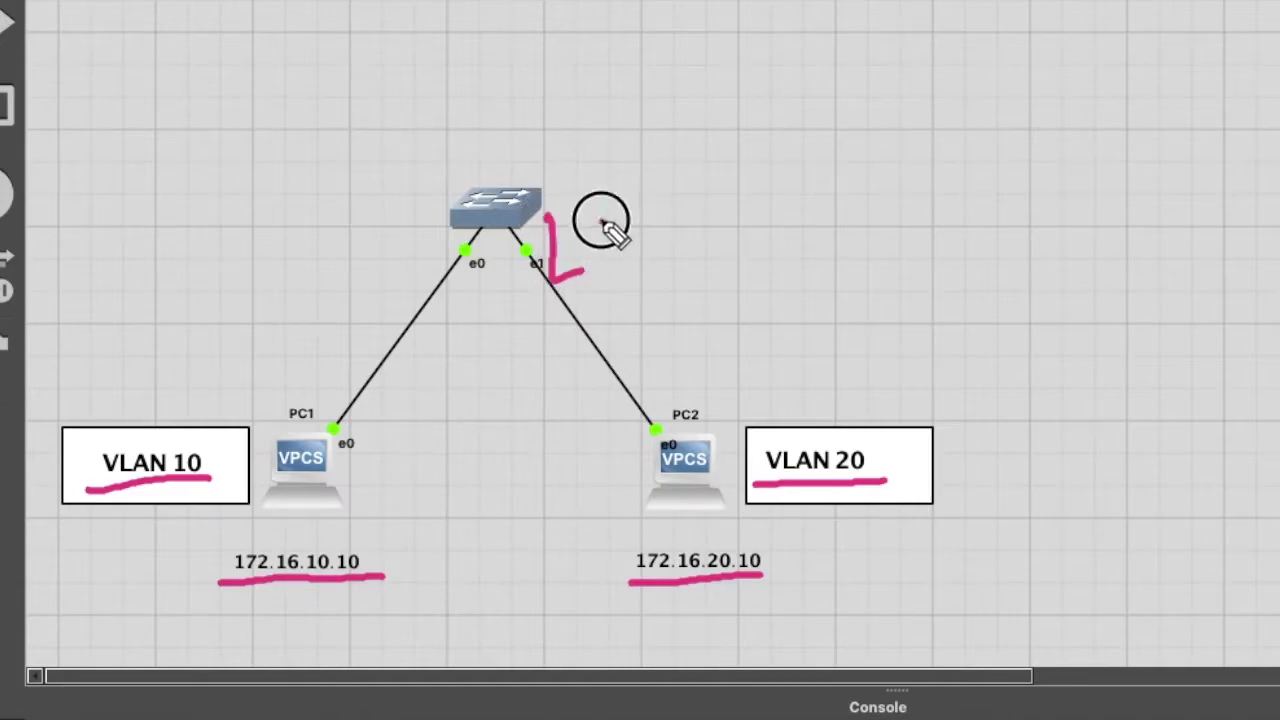
left_click_drag(601, 220, 693, 257)
left_click_drag(581, 312, 729, 276)
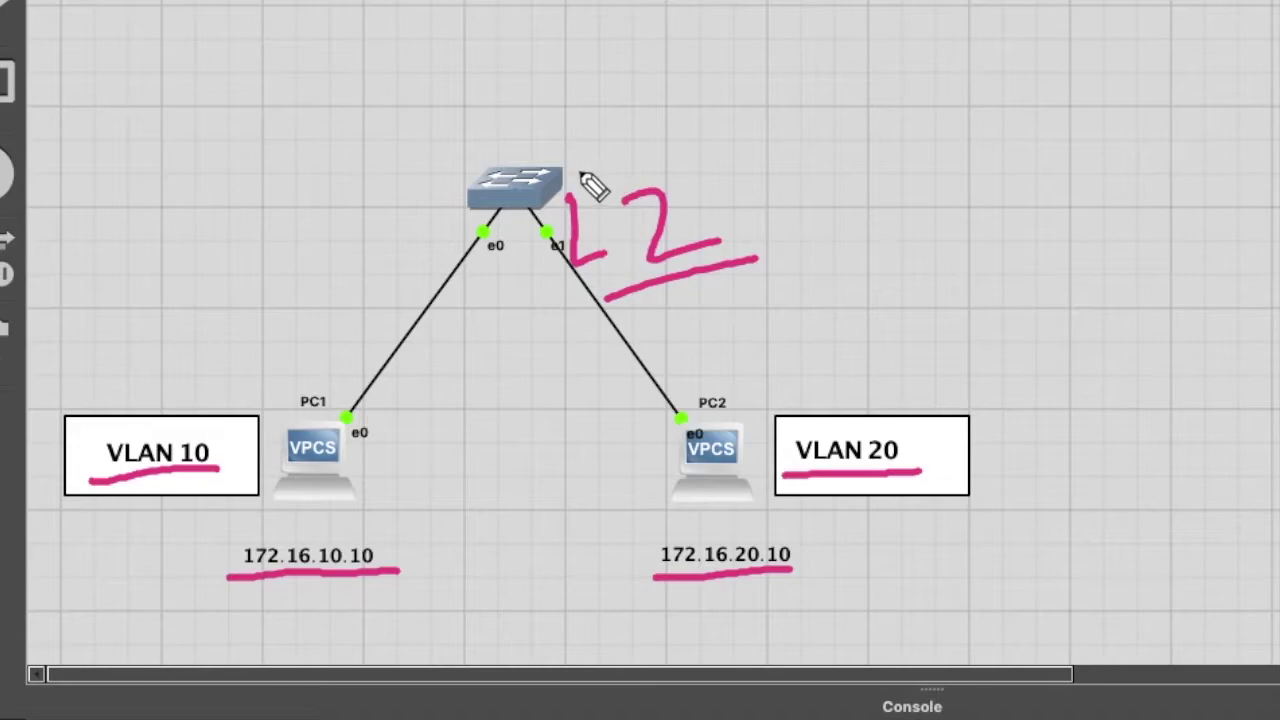
left_click_drag(718, 220, 790, 205)
mouse_move(805, 203)
left_mouse_down()
mouse_move(820, 187)
mouse_move(866, 190)
left_mouse_up()
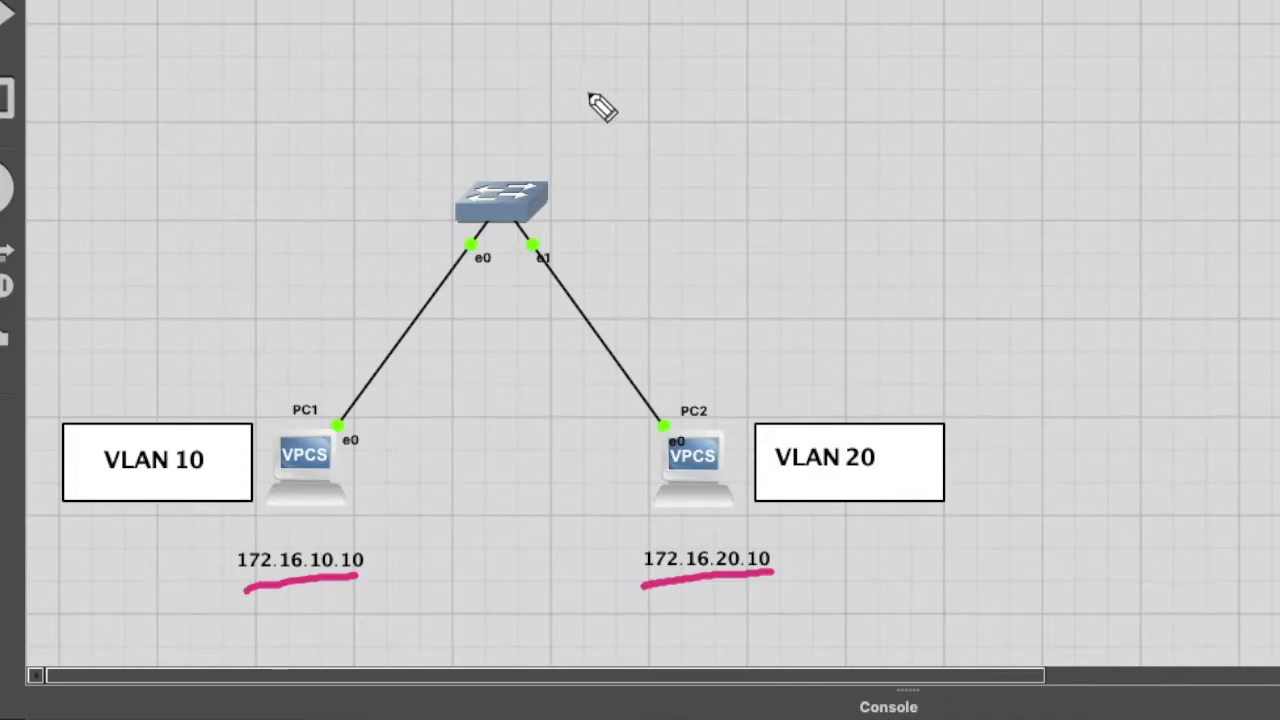
- Write an underlined 'L3' above the switch and 'L2 - IP' beside it
left_click_drag(688, 120, 760, 170)
mouse_move(742, 120)
left_mouse_down()
mouse_move(757, 123)
mouse_move(760, 174)
left_mouse_up()
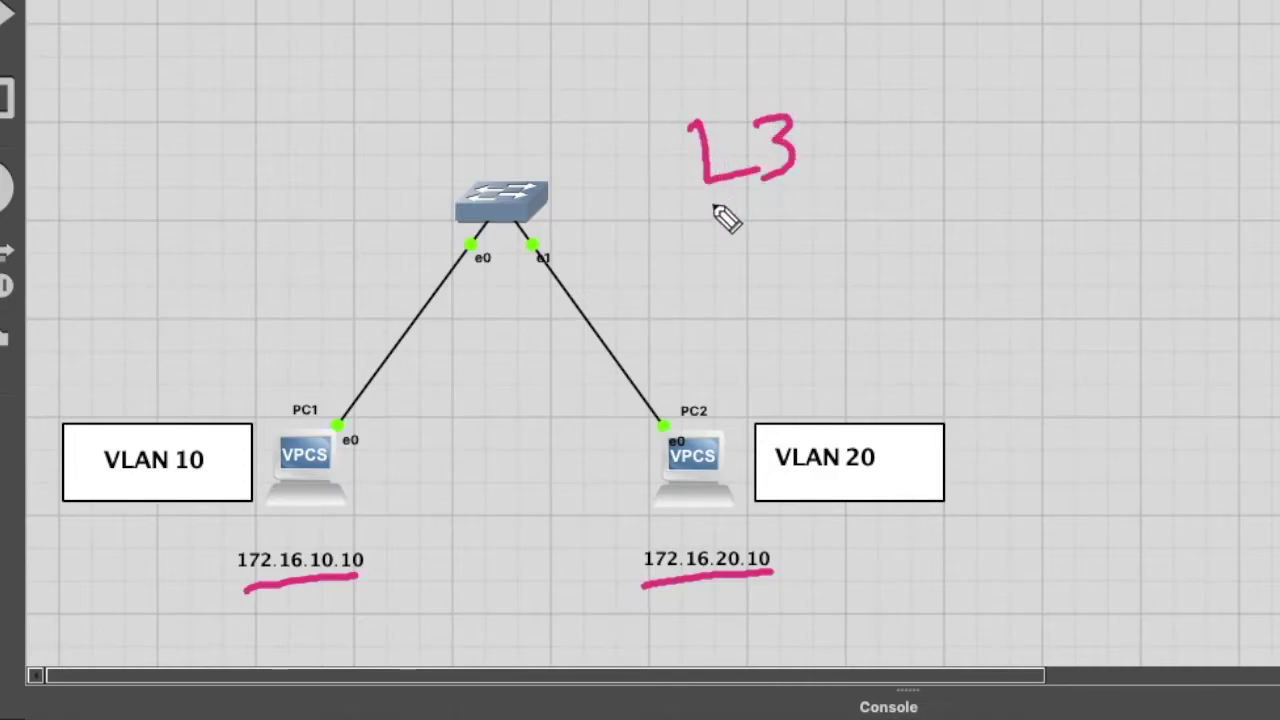
left_click_drag(692, 216, 827, 188)
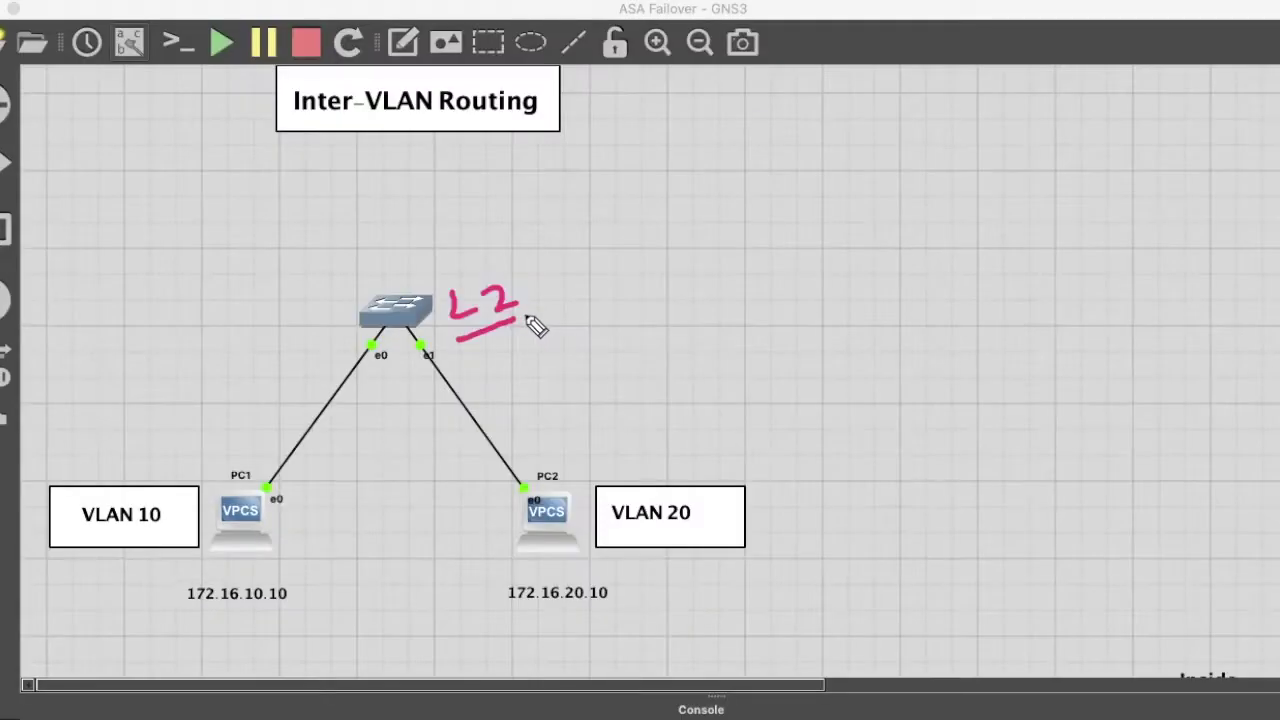
left_click_drag(531, 323, 577, 338)
mouse_move(595, 292)
left_mouse_down()
mouse_move(594, 314)
mouse_move(634, 340)
left_mouse_up()
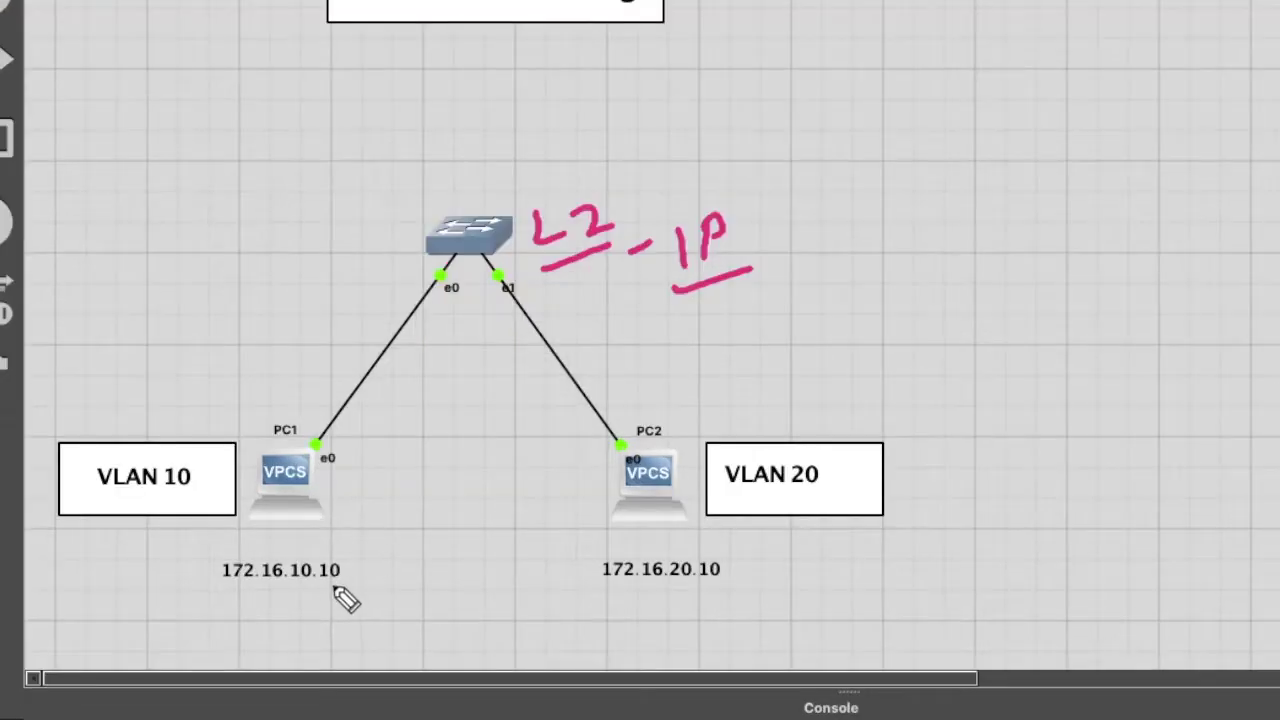
- Underline PC1's 172.16.10.10 and PC2's 172.16.20.10 again and mark near the switch
left_click_drag(265, 616, 286, 611)
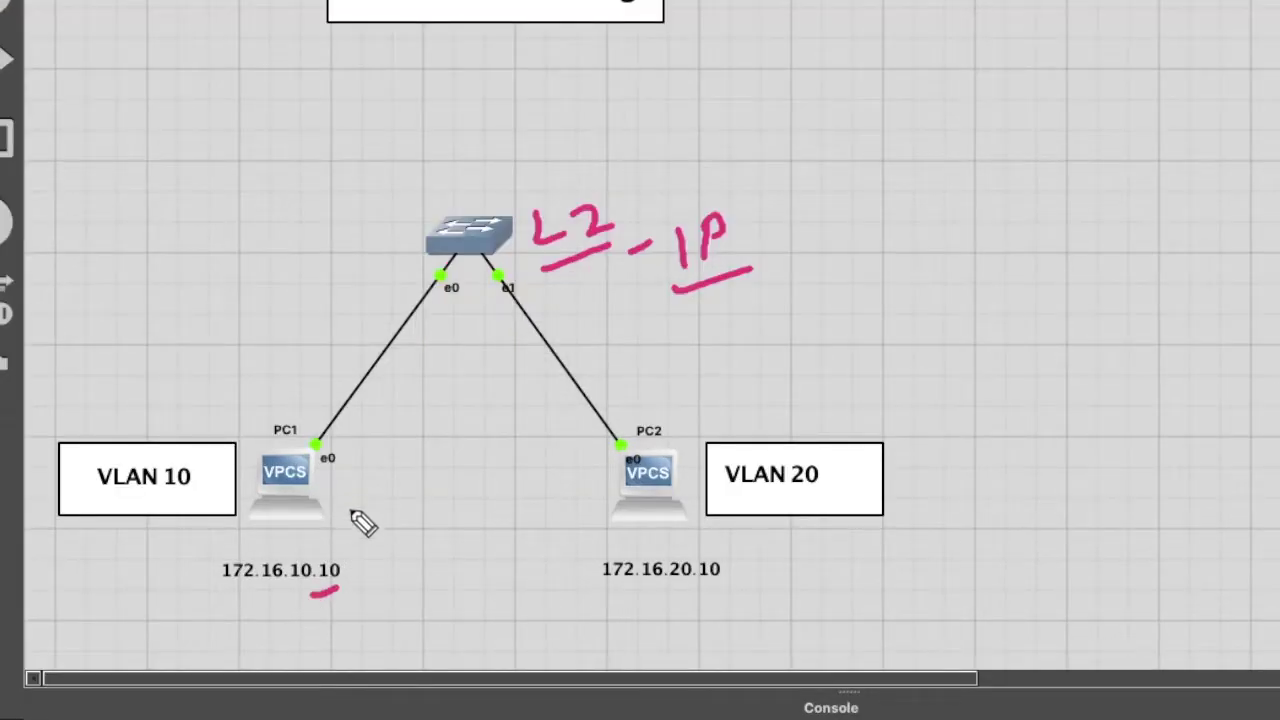
left_click_drag(627, 602, 735, 588)
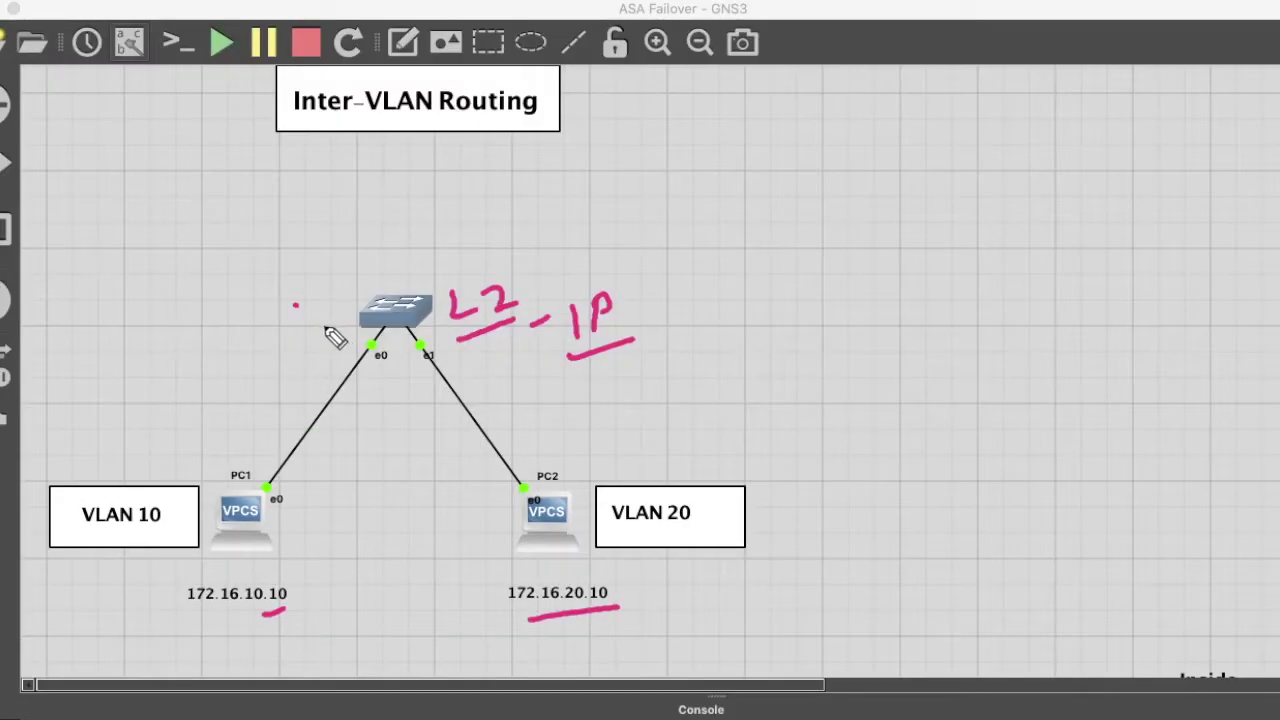
left_click_drag(292, 310, 323, 366)
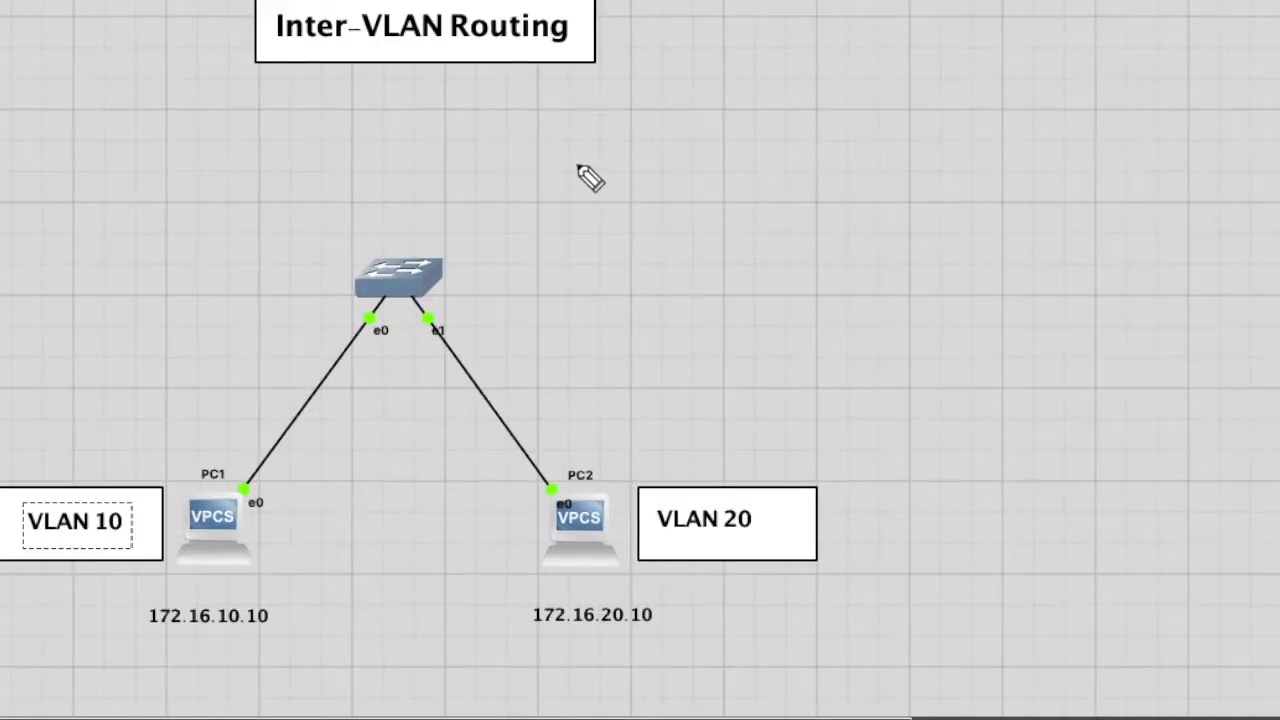
- Write circled list markers 1 and 2, starting 'L3' for the second method
mouse_move(576, 145)
left_mouse_down()
mouse_move(580, 192)
mouse_move(558, 122)
left_mouse_up()
mouse_move(652, 163)
left_mouse_down()
mouse_move(695, 160)
mouse_move(751, 117)
mouse_move(843, 177)
mouse_move(923, 177)
mouse_move(1029, 131)
mouse_move(1090, 137)
mouse_move(1154, 97)
mouse_move(1214, 116)
left_mouse_up()
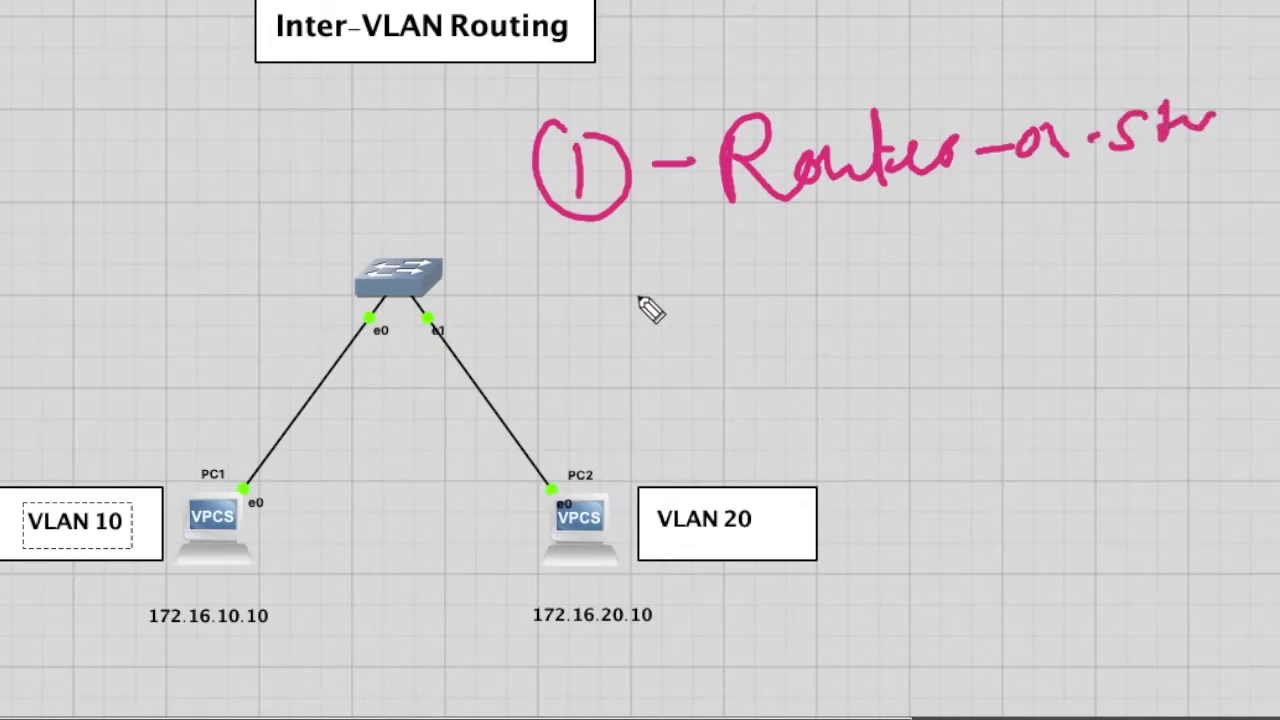
left_click_drag(600, 290, 598, 258)
left_click_drag(668, 285, 694, 285)
mouse_move(735, 232)
left_mouse_down()
mouse_move(743, 289)
mouse_move(770, 290)
left_mouse_up()
left_click_drag(788, 235, 812, 286)
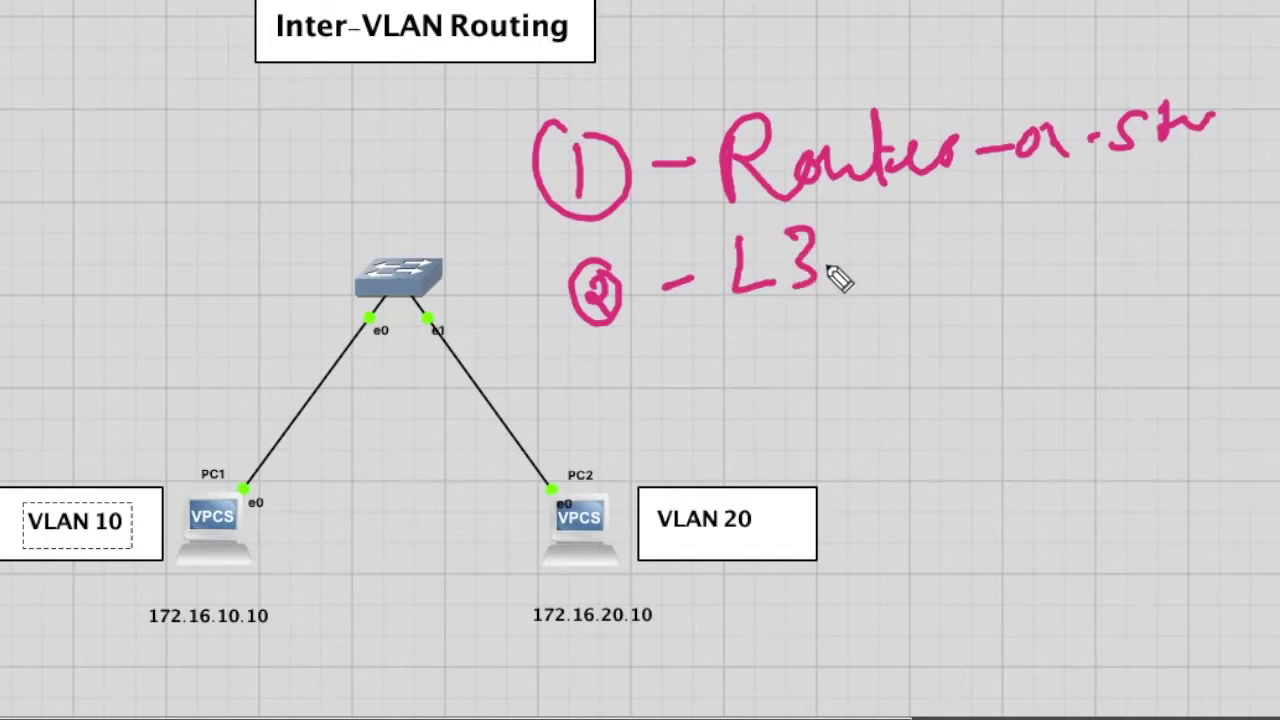
- Finish writing 'L3 Switch SVI' as the second inter-VLAN method
mouse_move(882, 240)
left_mouse_down()
mouse_move(854, 278)
mouse_move(940, 238)
mouse_move(970, 248)
left_mouse_up()
mouse_move(980, 206)
left_mouse_down()
mouse_move(985, 232)
mouse_move(1012, 240)
left_mouse_up()
left_click(1027, 228)
mouse_move(1075, 212)
left_mouse_down()
mouse_move(1050, 250)
mouse_move(1135, 225)
mouse_move(1150, 240)
left_mouse_up()
left_click_drag(1232, 205, 1262, 200)
left_click_drag(1052, 276, 1195, 244)
- Underline router-on-a-stick as method one and place c3725 router R1 above the switch
left_click_drag(529, 226, 826, 181)
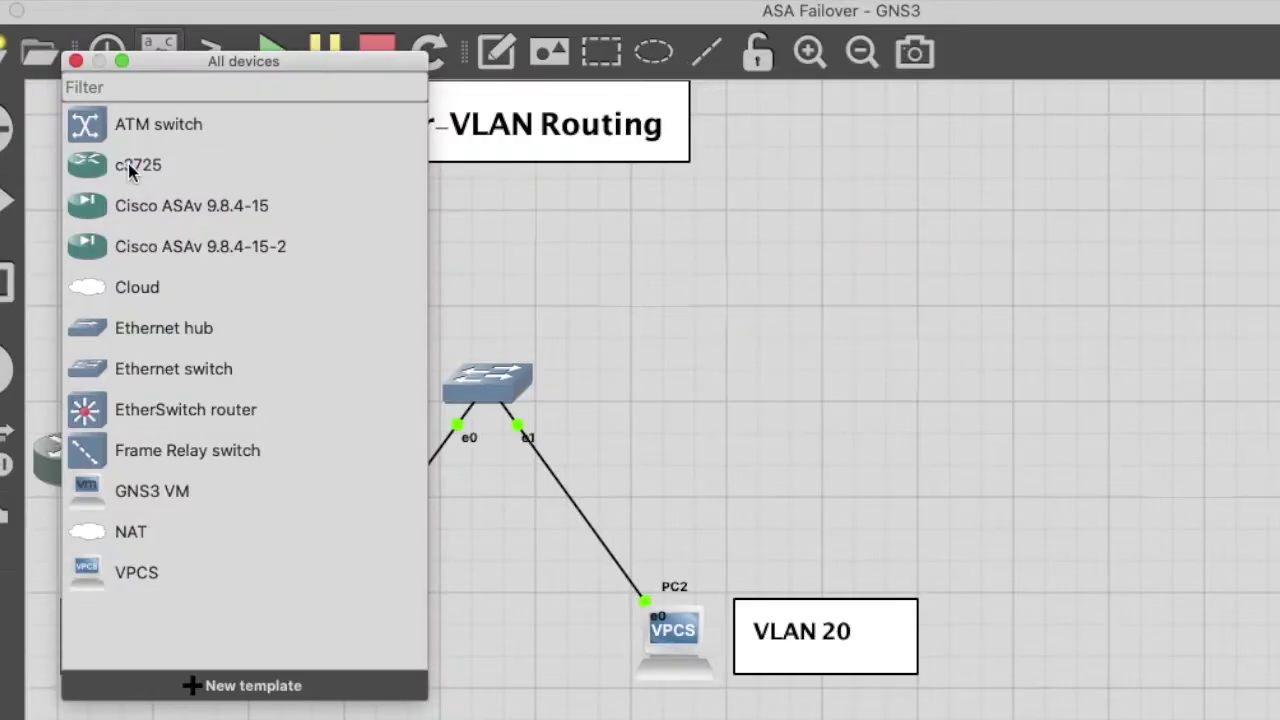
left_click_drag(271, 142, 40, 401)
left_click_drag(52, 491, 454, 184)
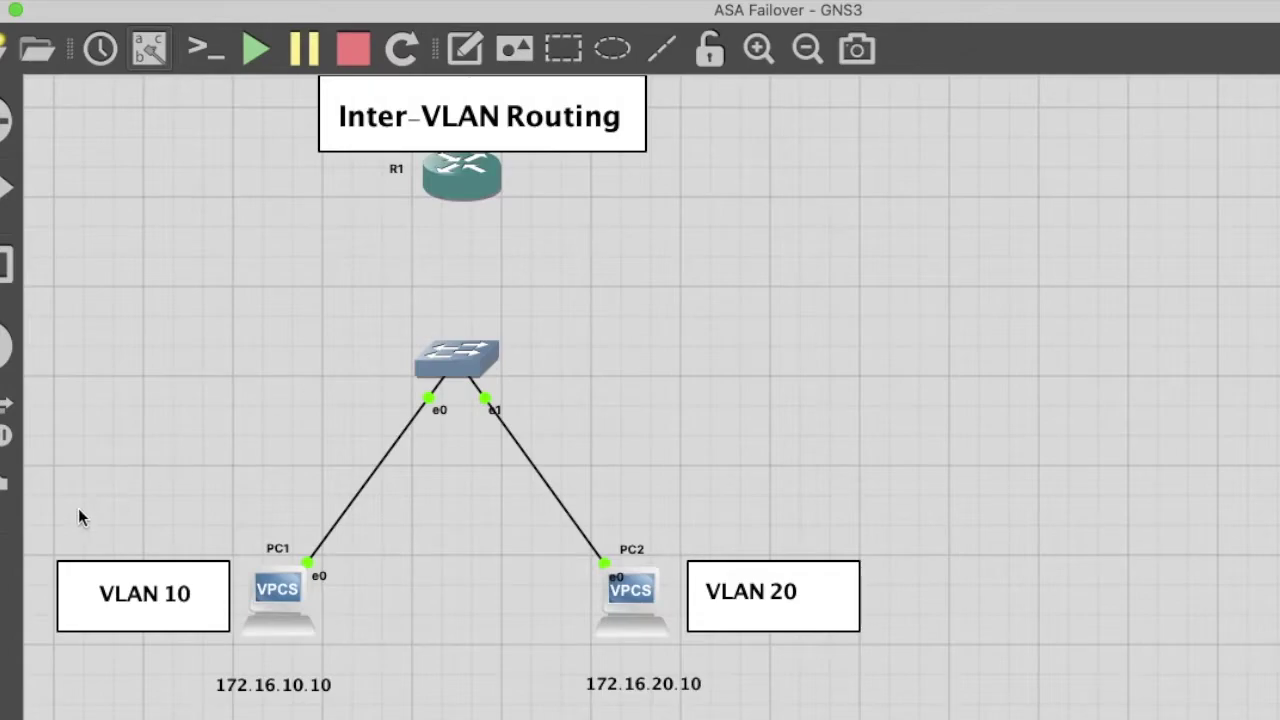
- Cable the switch's Ethernet2 port to R1's FastEthernet0/0 and circle e2 as the trunk
left_click(6, 486)
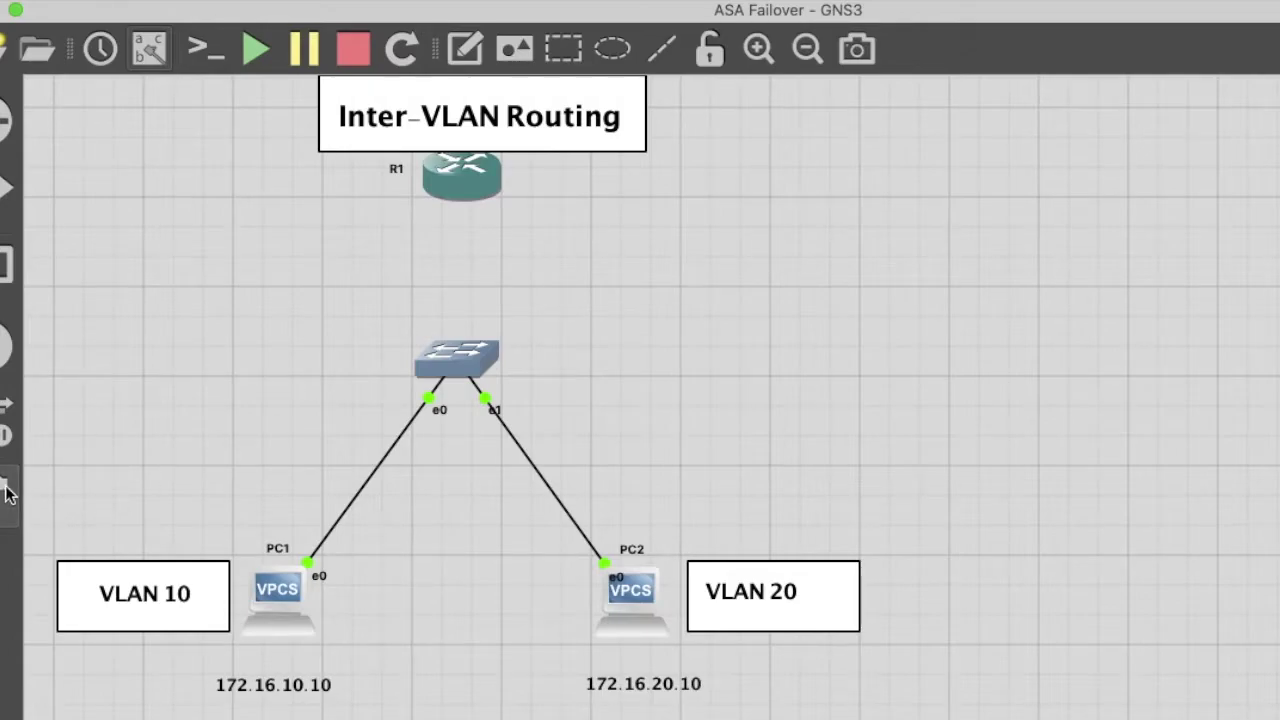
left_click(466, 348)
left_click(492, 424)
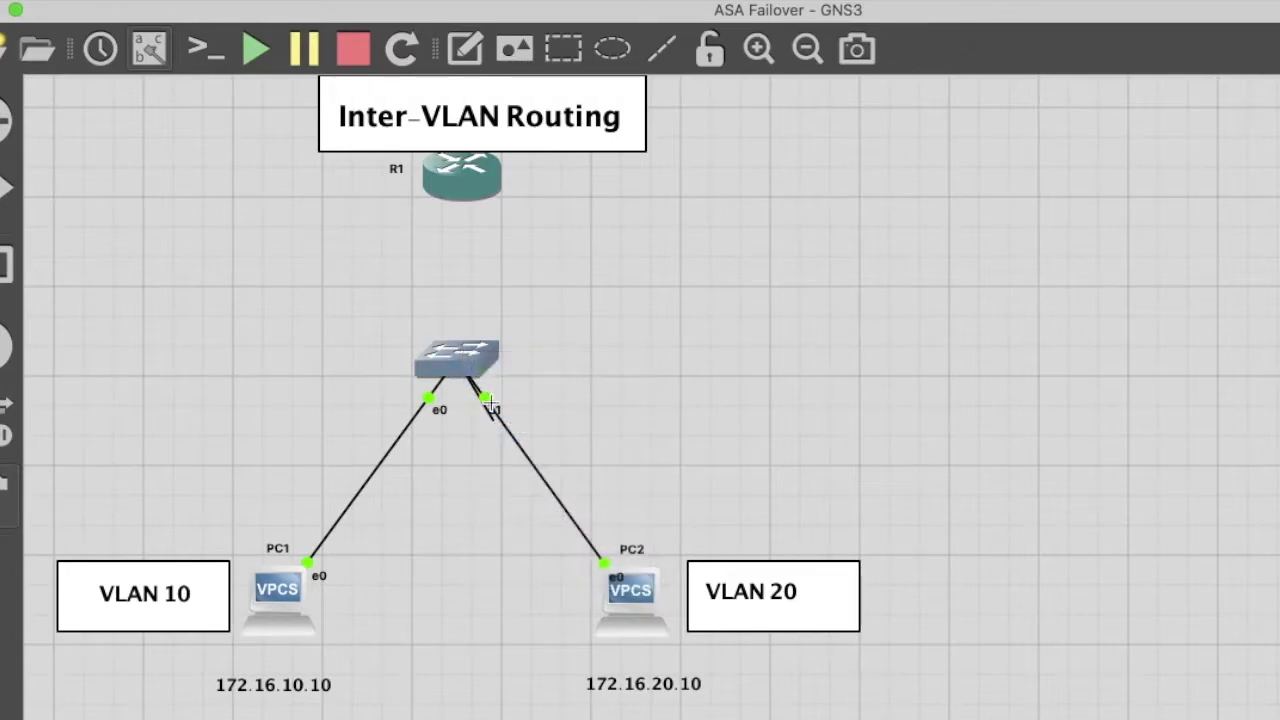
left_click(460, 190)
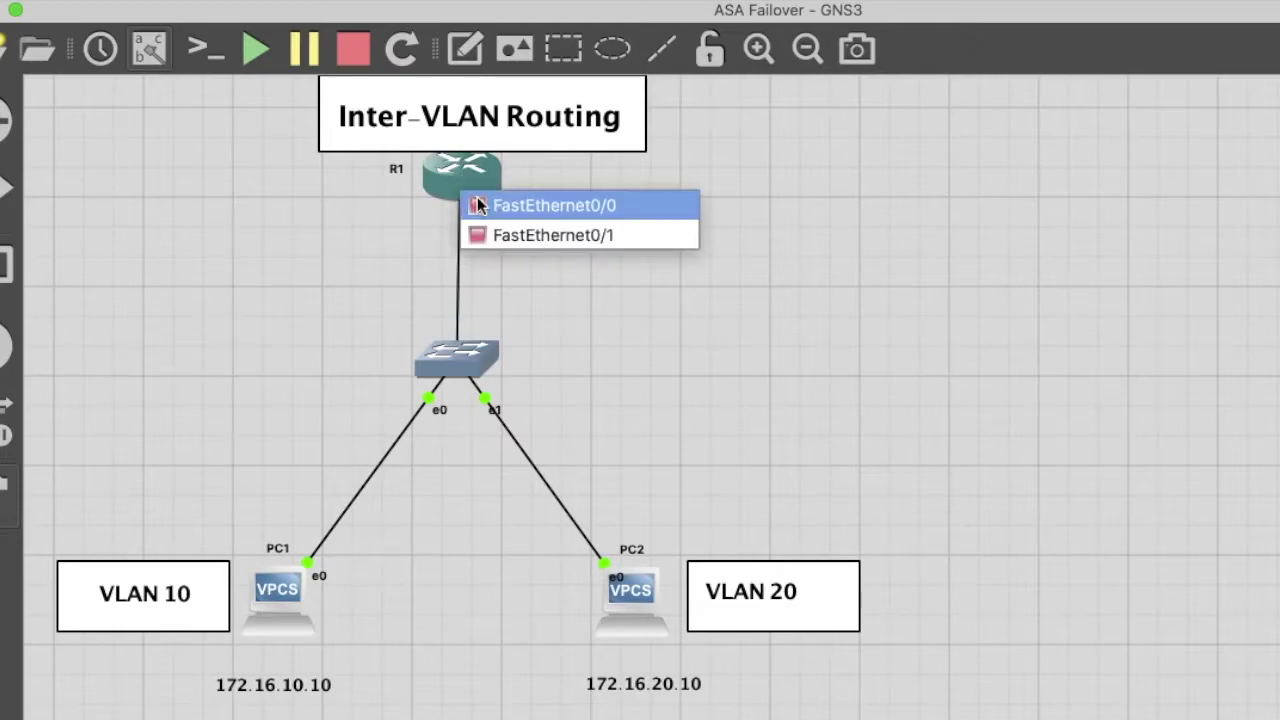
left_click(478, 205)
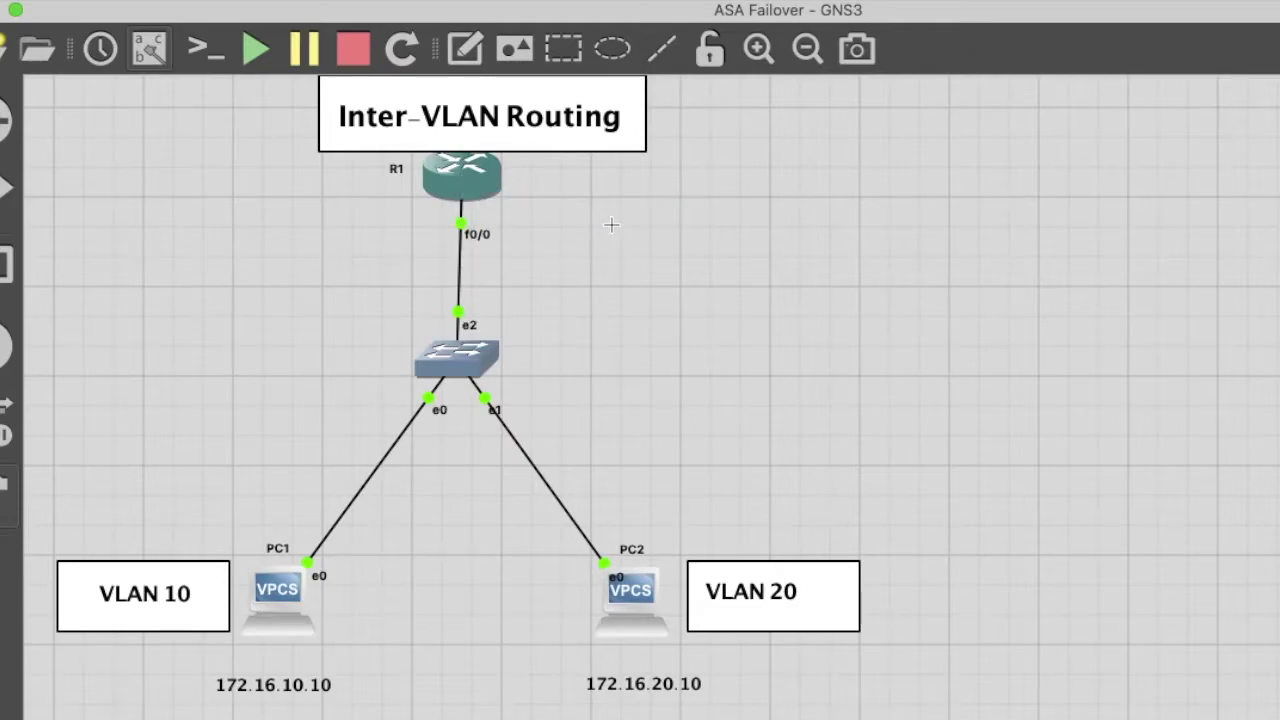
mouse_move(480, 296)
left_mouse_down()
mouse_move(457, 294)
mouse_move(434, 329)
mouse_move(500, 325)
mouse_move(471, 329)
left_mouse_up()
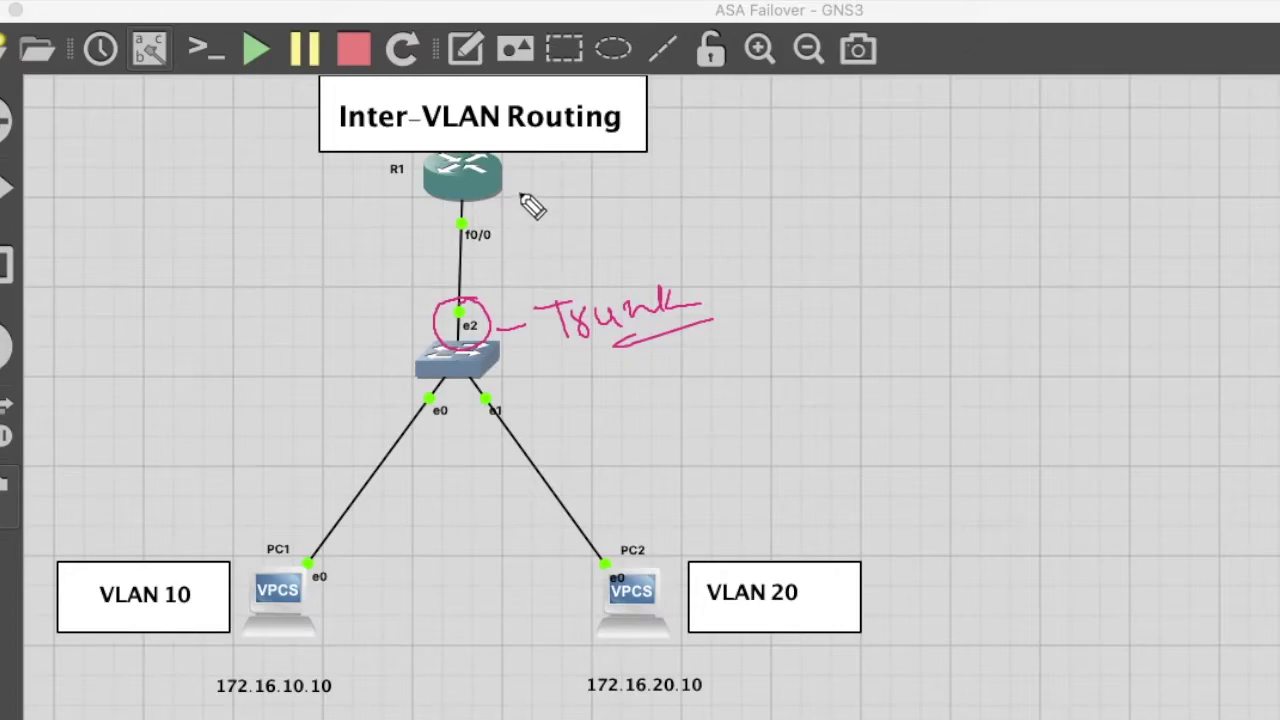
- Handwrite 'F0/0.10 – V10' and 'F0/0.20 – V20' beside R1 and underline them
left_click(528, 174)
mouse_move(563, 200)
left_mouse_down()
mouse_move(563, 213)
mouse_move(571, 200)
mouse_move(582, 212)
mouse_move(623, 177)
mouse_move(713, 178)
mouse_move(728, 160)
left_mouse_up()
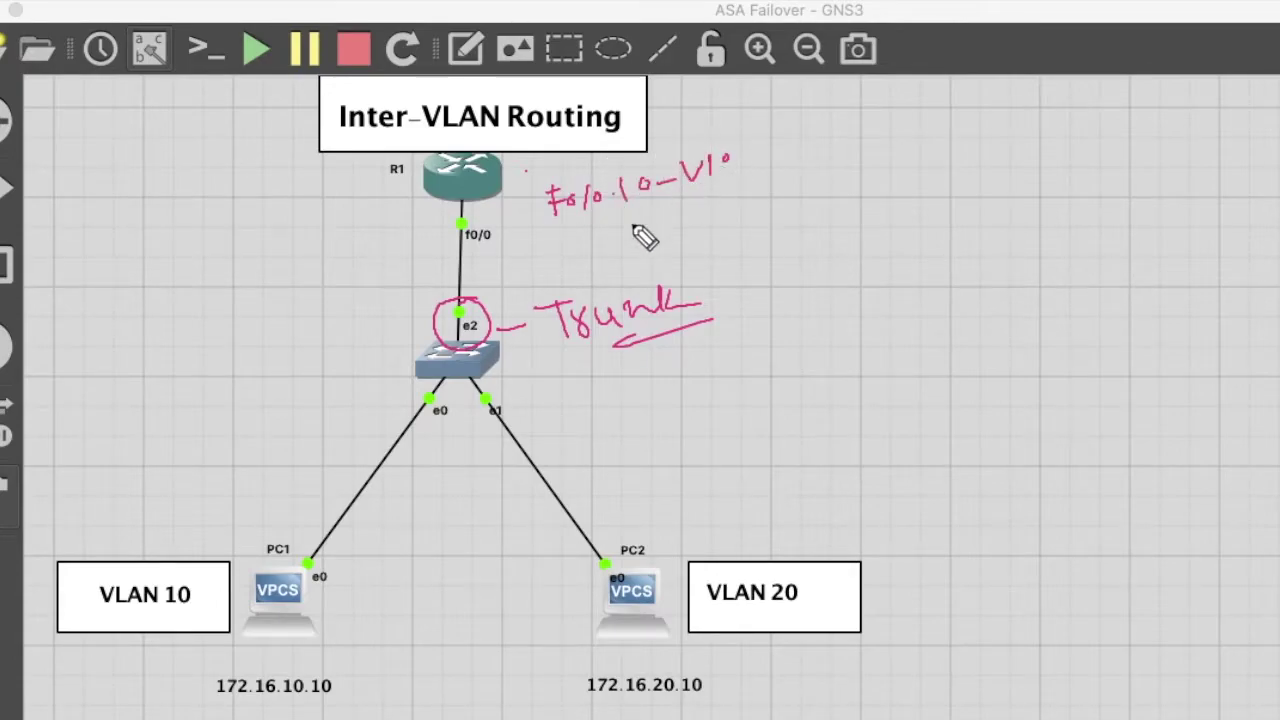
mouse_move(564, 257)
left_mouse_down()
mouse_move(582, 234)
mouse_move(632, 230)
mouse_move(618, 235)
mouse_move(668, 199)
mouse_move(730, 205)
mouse_move(766, 180)
left_mouse_up()
left_click_drag(676, 234, 773, 200)
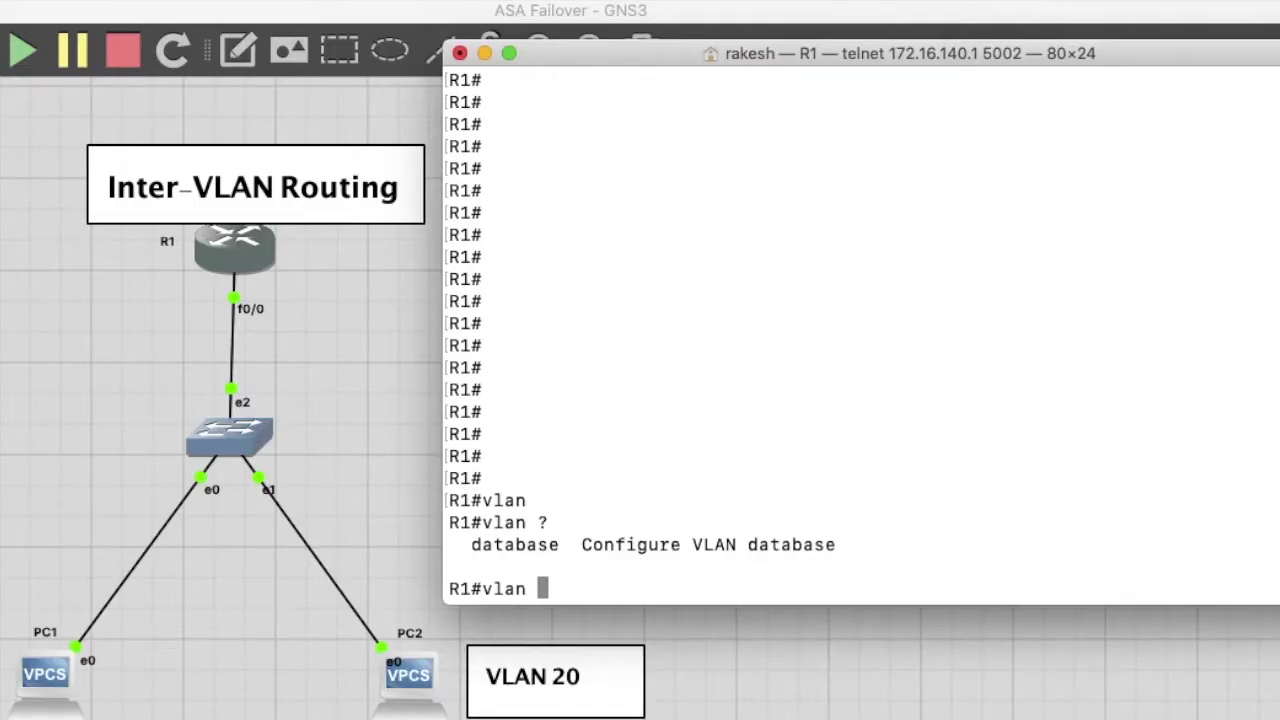
- Enter vlan database, create VLAN 10 and VLAN 20, then exit to apply
key("Tab")
key("Return")
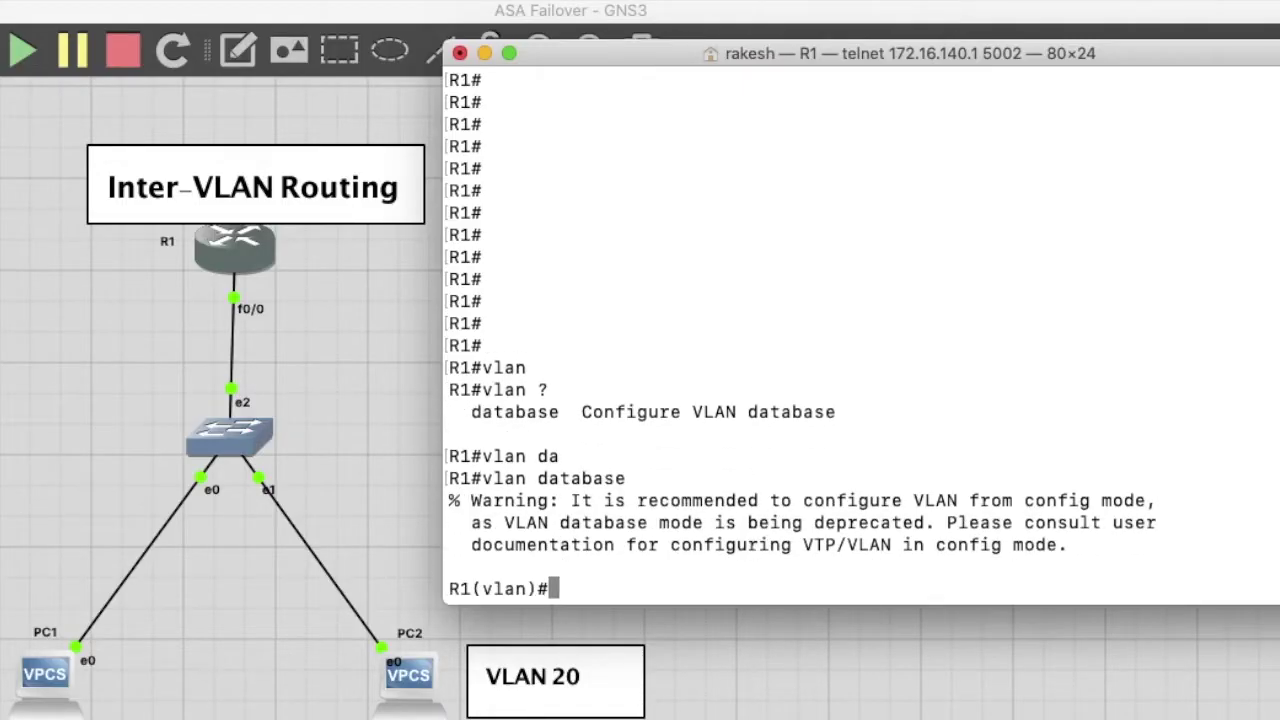
type("vla")
key("Tab")
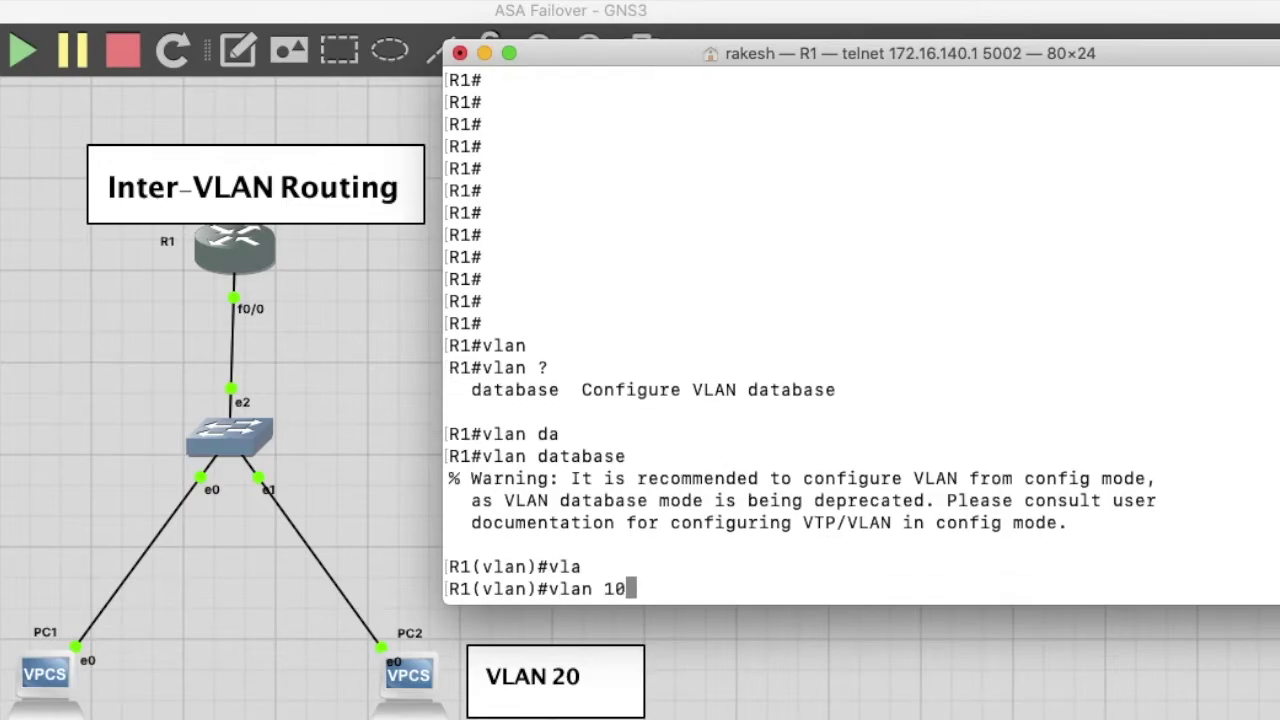
type("10")
key("Return")
key("Return")
key("Return")
type("vla")
key("Tab")
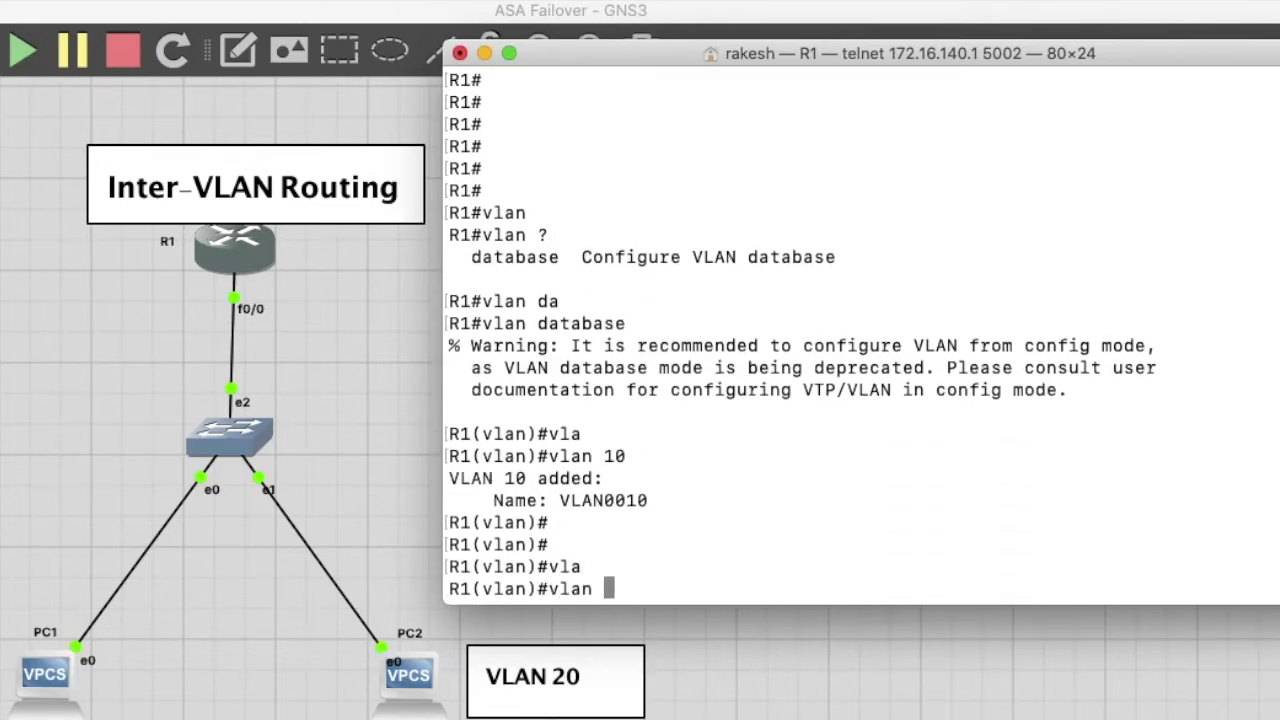
type("20")
key("Return")
key("Return")
key("Return")
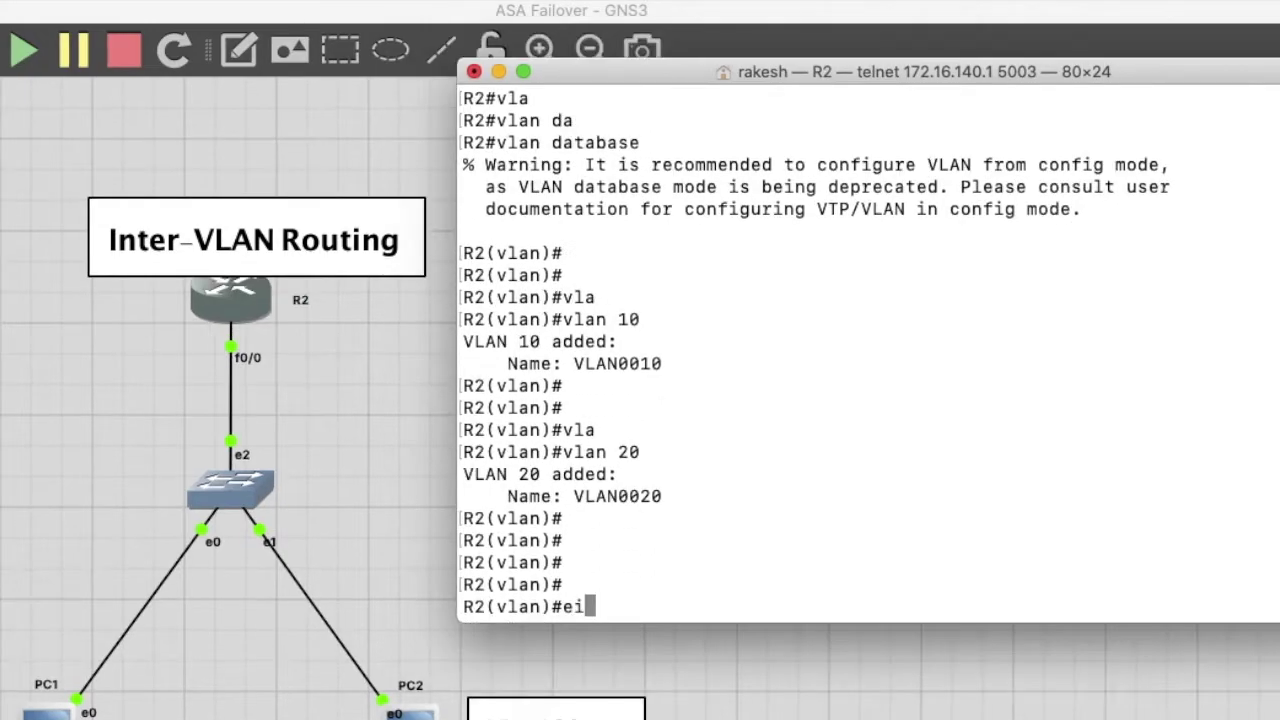
key("Return")
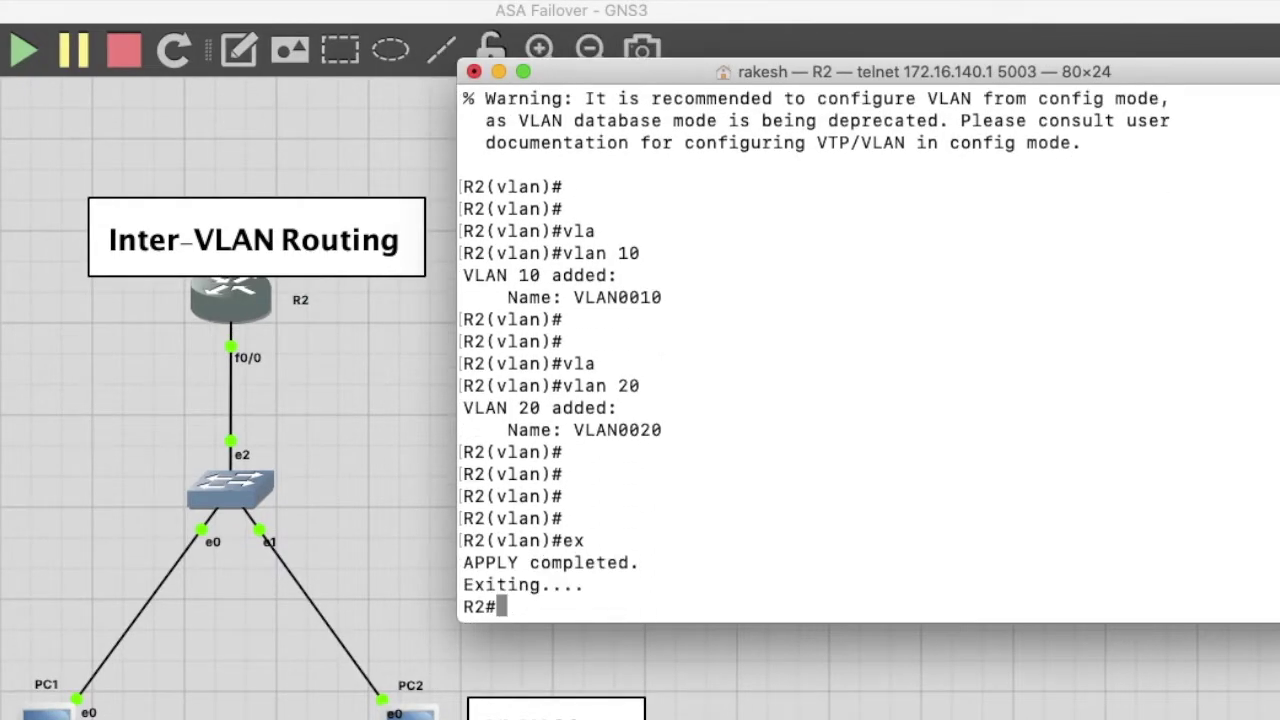
key("Return")
key("Return")
key("Return")
key("Return")
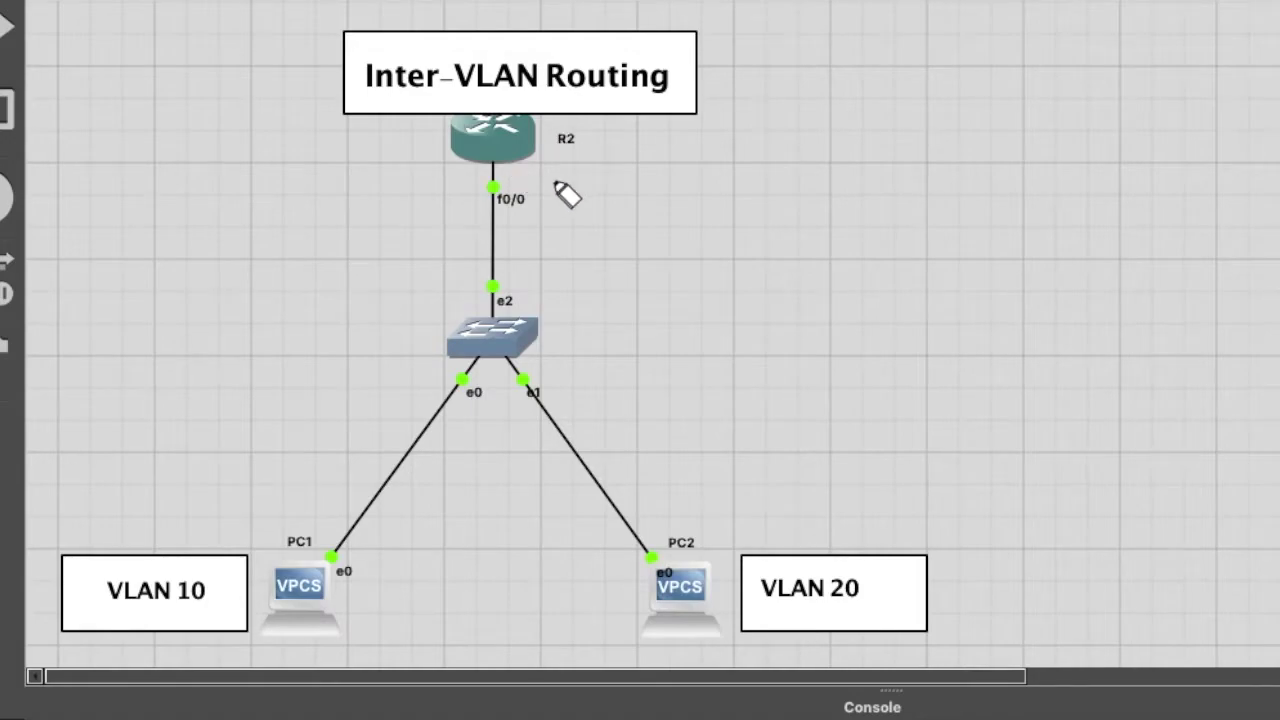
- Handwrite 'F0/0.10 – 10' and 'F0/0.20 – 20' beside R2
left_click(569, 181)
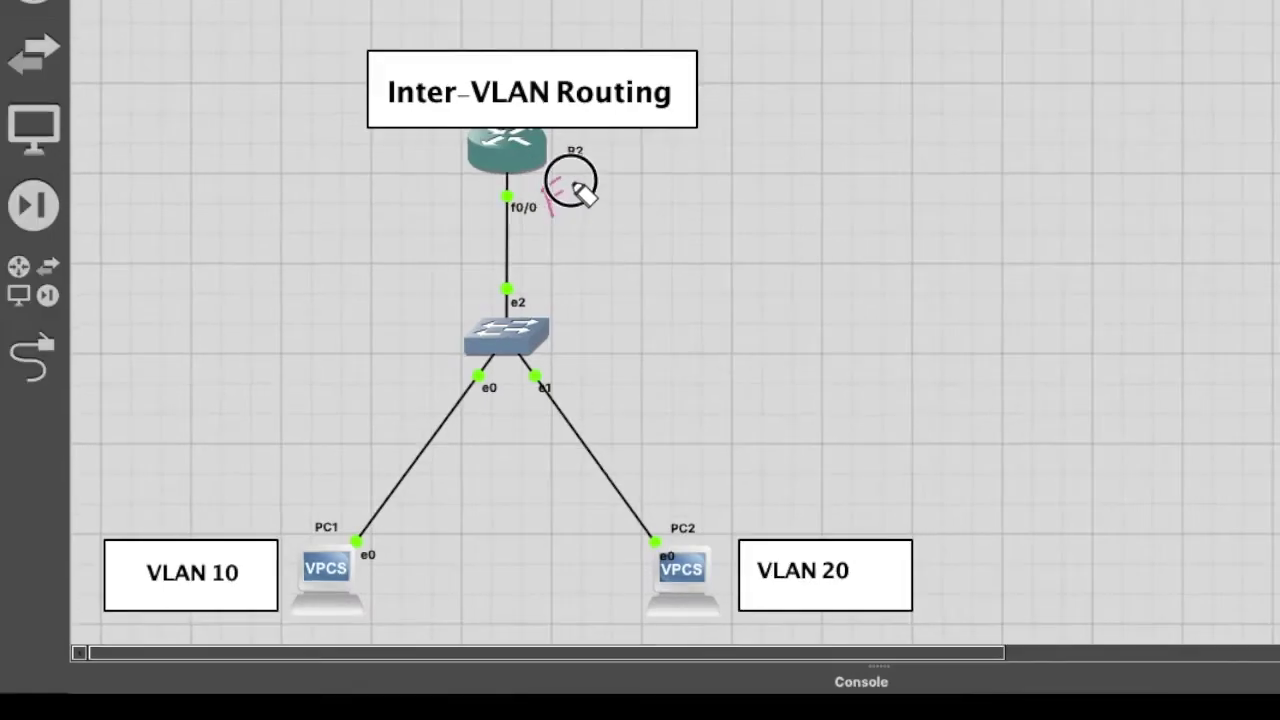
mouse_move(585, 195)
left_mouse_down()
mouse_move(640, 193)
mouse_move(606, 177)
mouse_move(671, 151)
mouse_move(694, 160)
mouse_move(676, 183)
left_mouse_up()
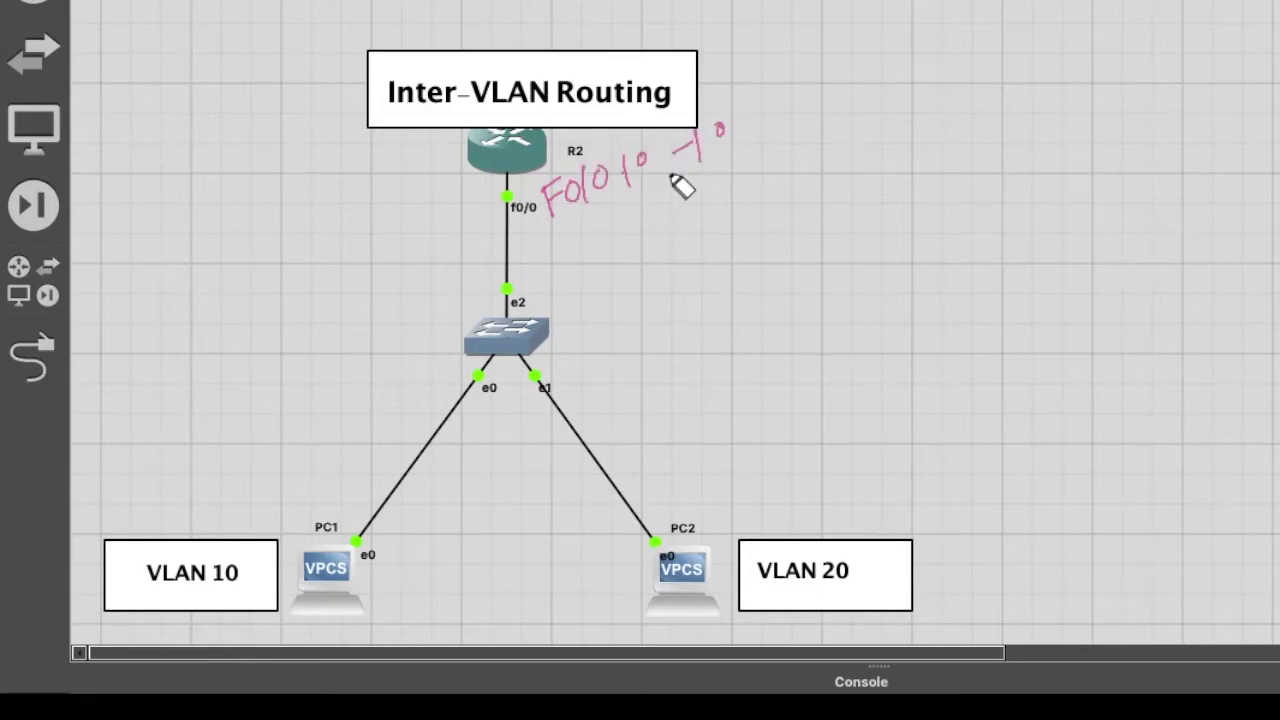
mouse_move(571, 243)
left_mouse_down()
mouse_move(617, 217)
mouse_move(636, 243)
mouse_move(650, 210)
mouse_move(680, 212)
mouse_move(757, 165)
mouse_move(737, 229)
mouse_move(800, 200)
left_mouse_up()
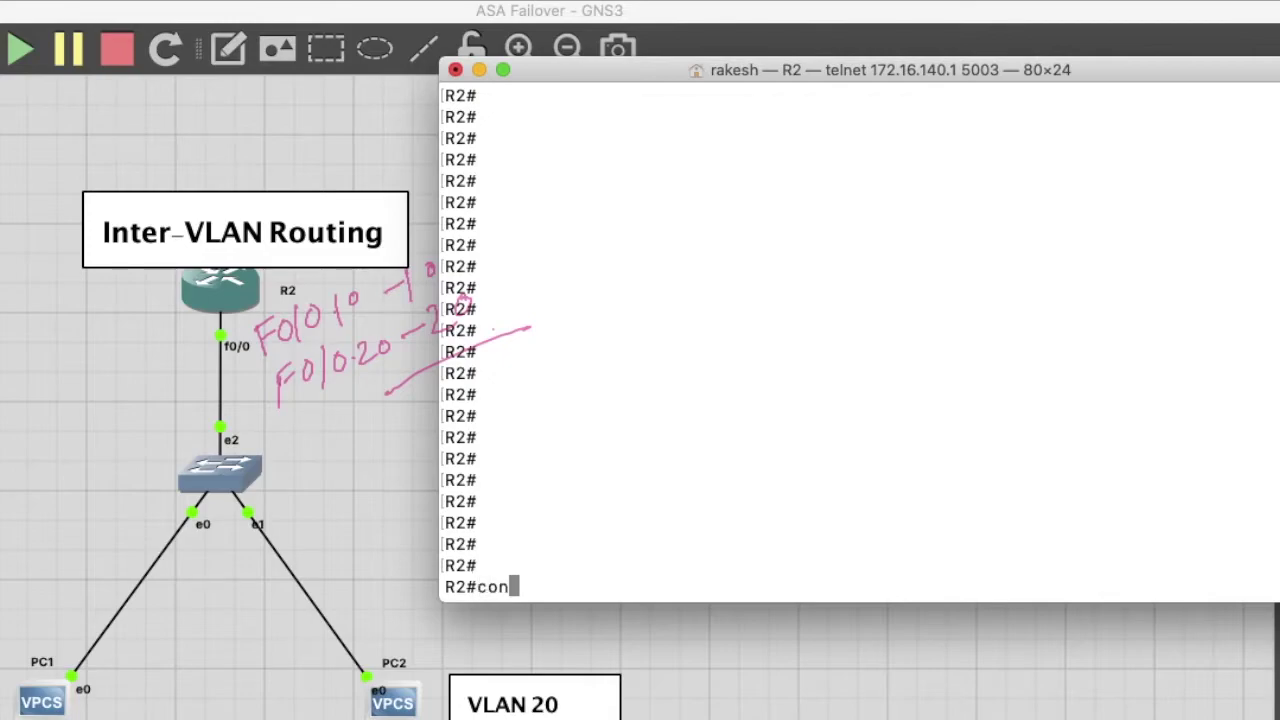
- Enter global configuration and bring interface f0/0 up with no shutdown
key("Return")
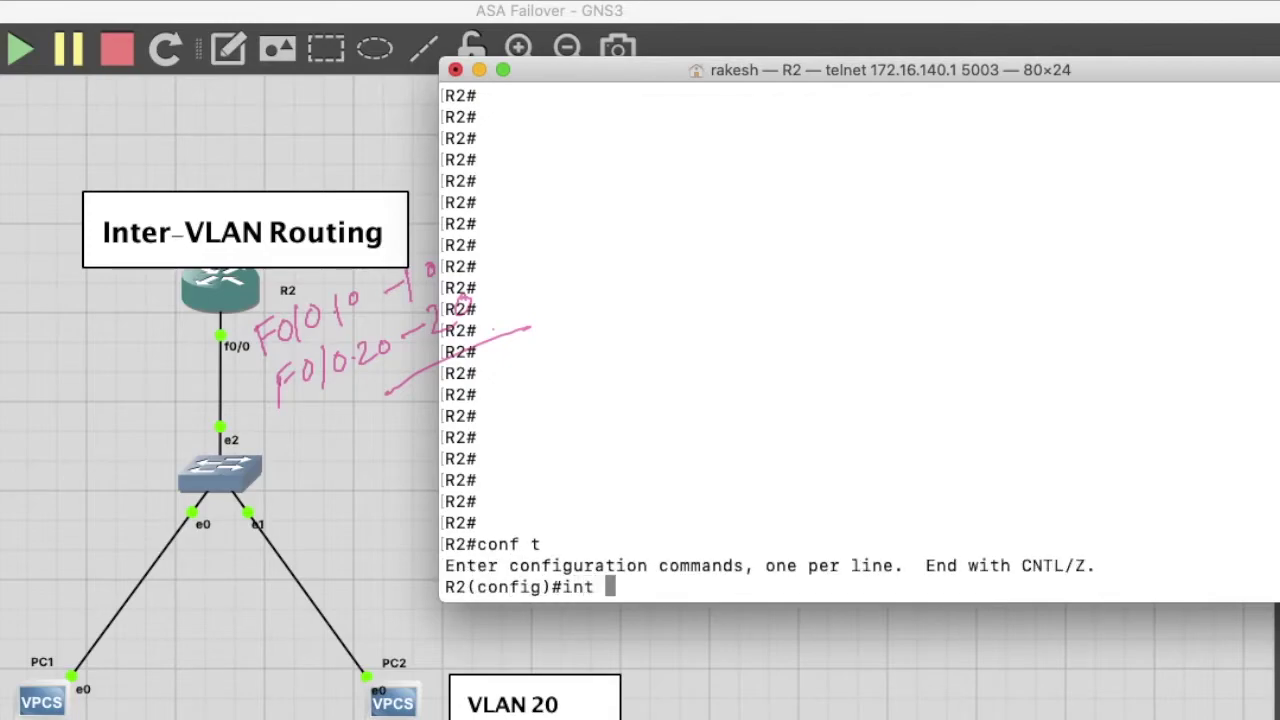
type("int f0/0")
key("Return")
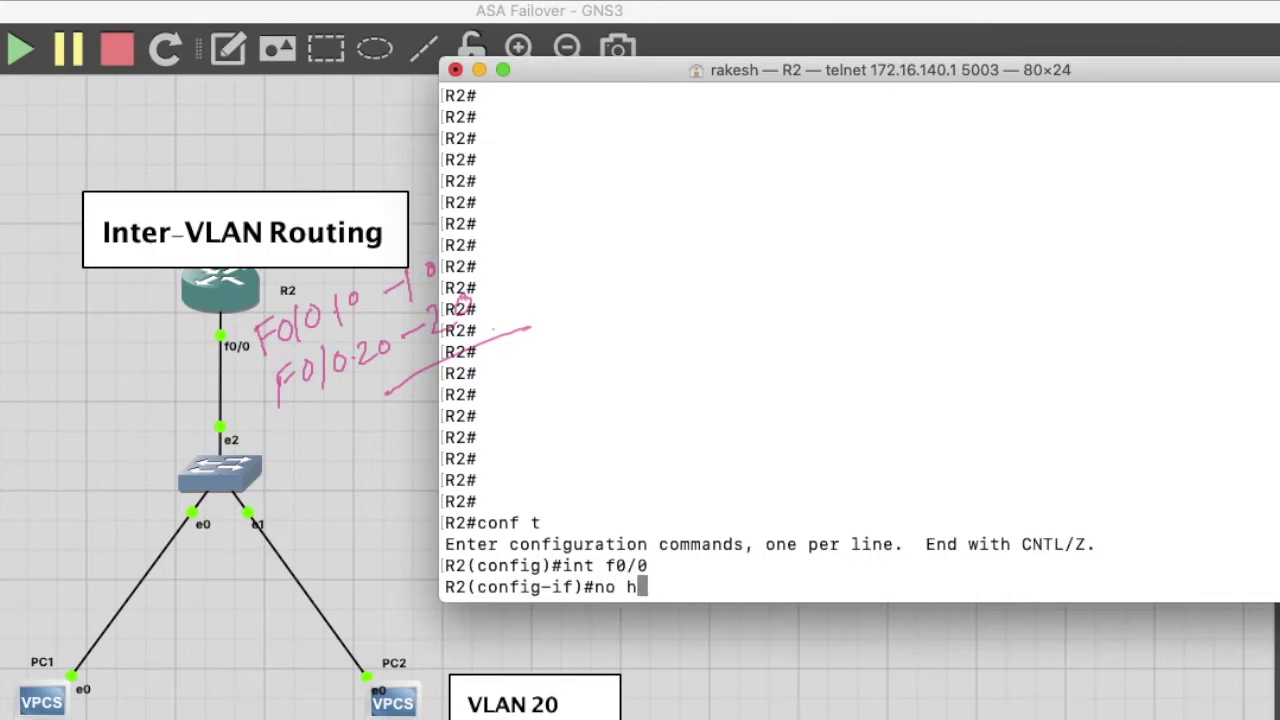
key("Return")
key("Return")
key("Return")
key("Return")
key("Return")
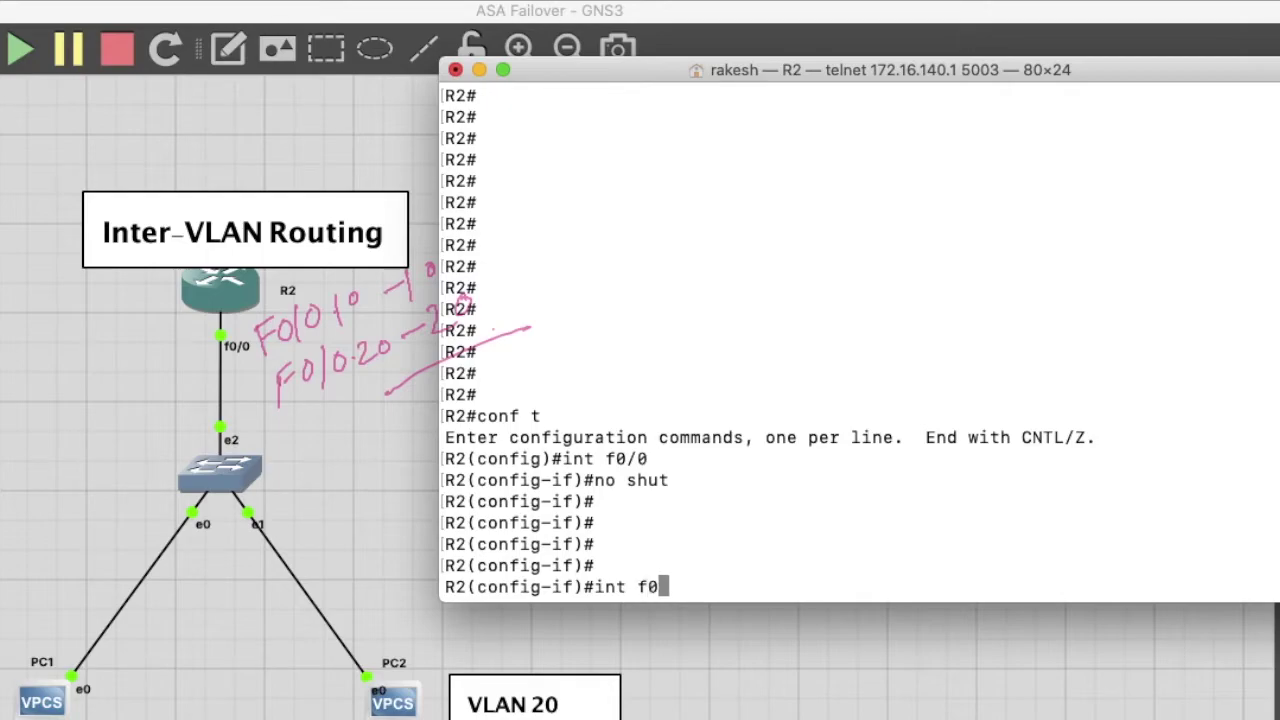
- Create subinterface f0/0.10 and assign it 172.16.10.1 255.255.255.0
type("int f0/0/10")
key("Return")
key("Return")
key("Return")
key("Up")
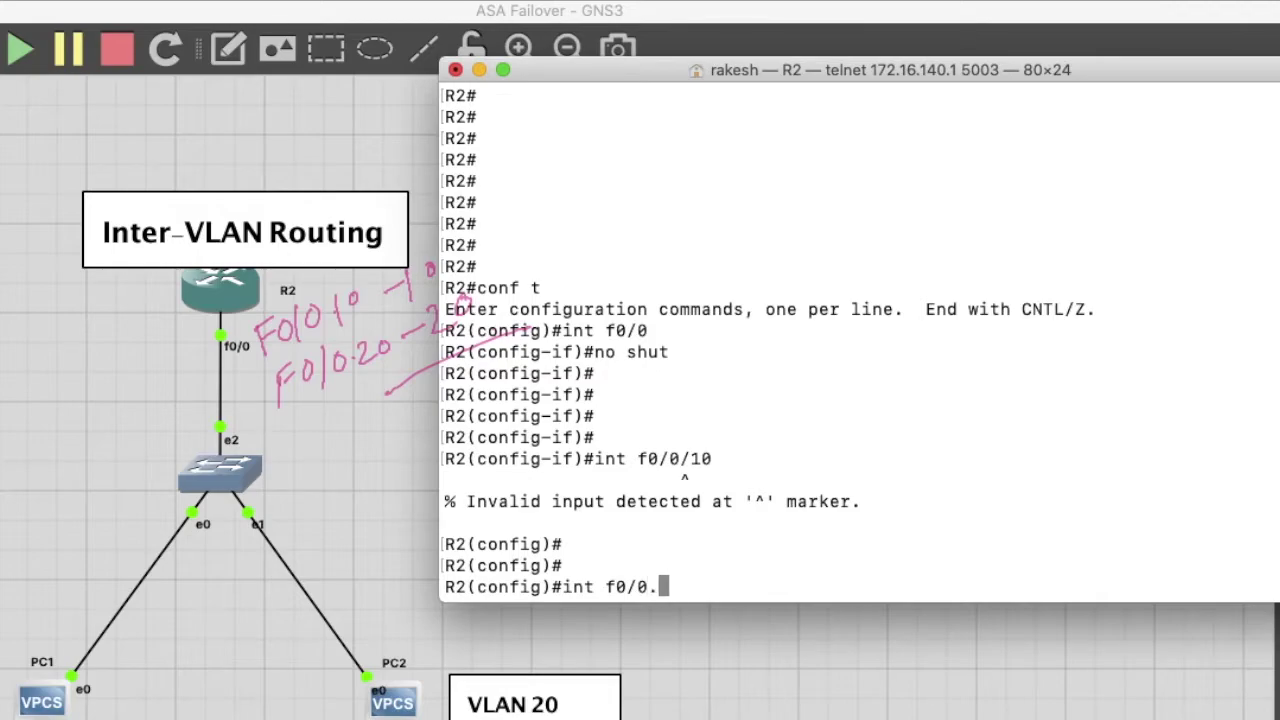
key("Return")
key("Return")
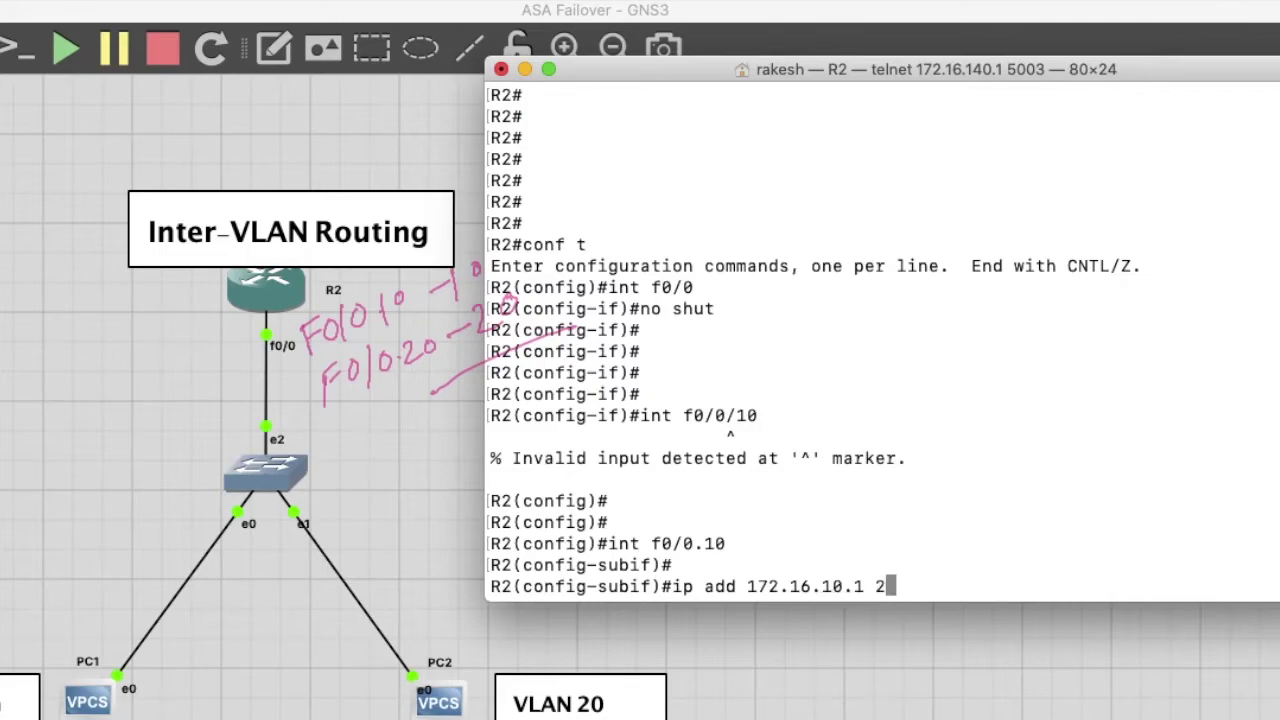
type("55.255.25")
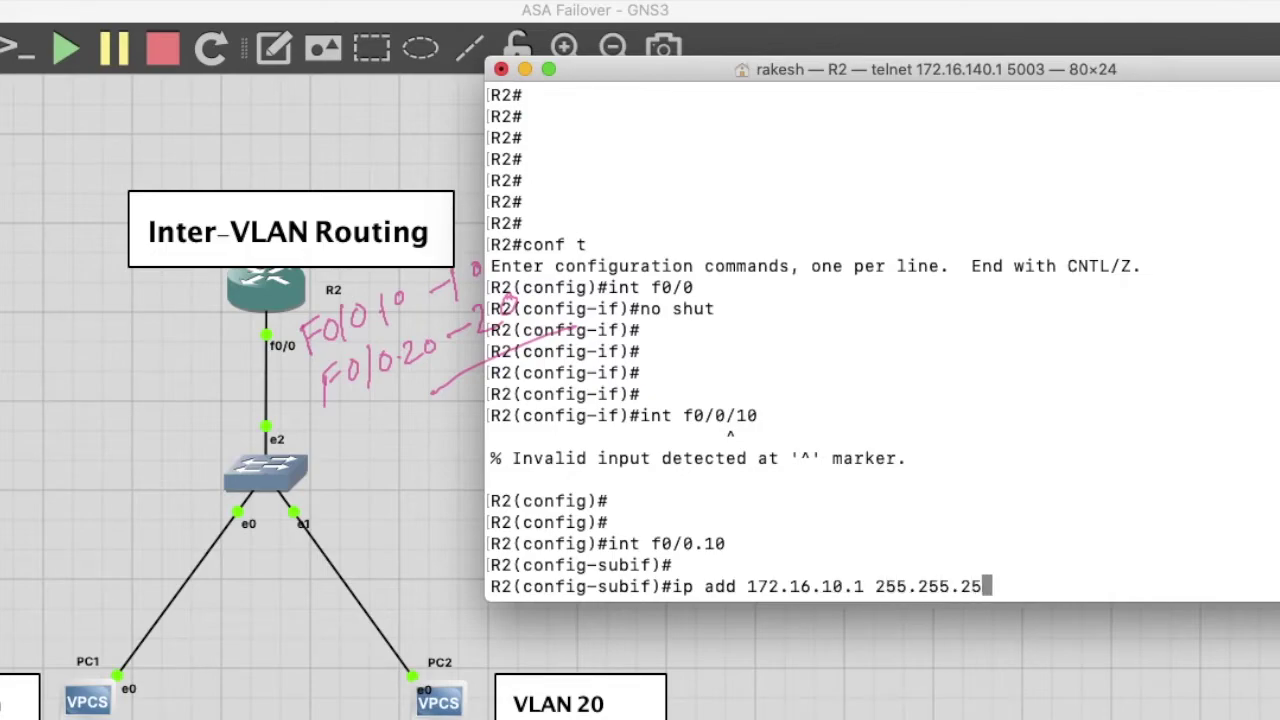
type("5.0")
key("Return")
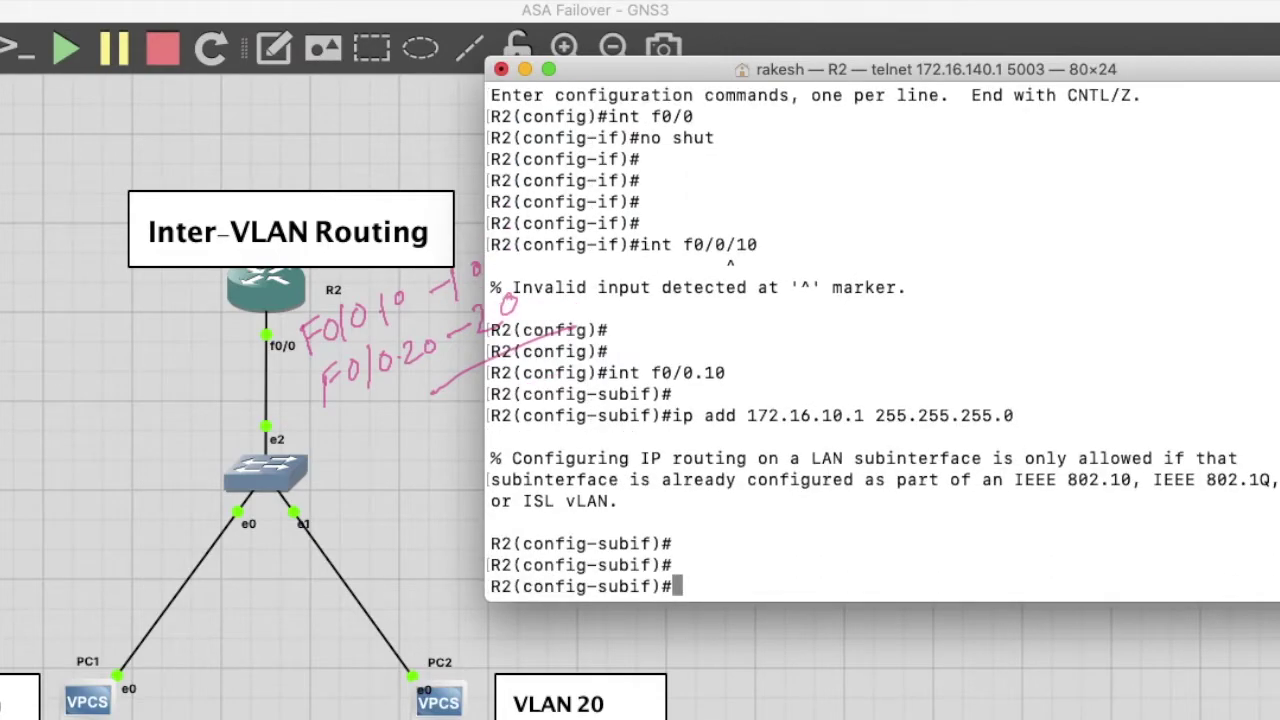
- Set encapsulation dot1Q 10 on subinterface f0/0.10
type("ena")
key("Tab")
key("BackSpace")
type("c")
key("Tab")
type("do")
key("Tab")
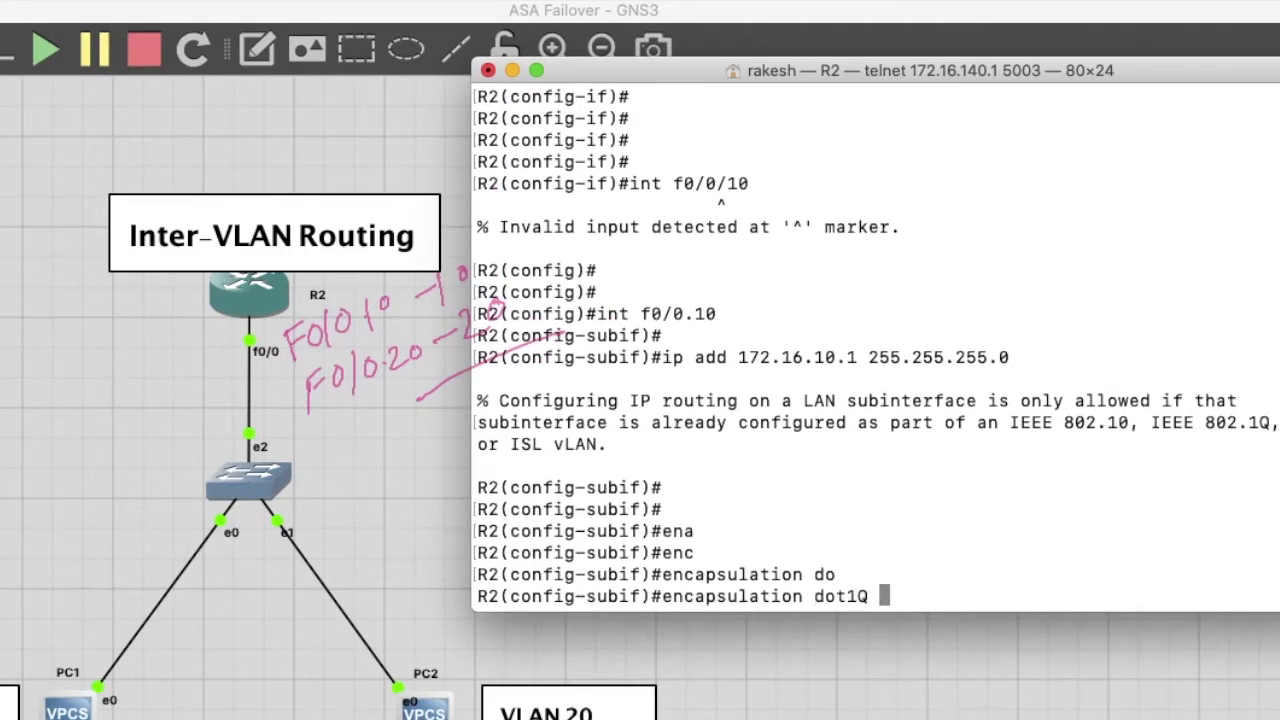
type("vla")
key("Tab")
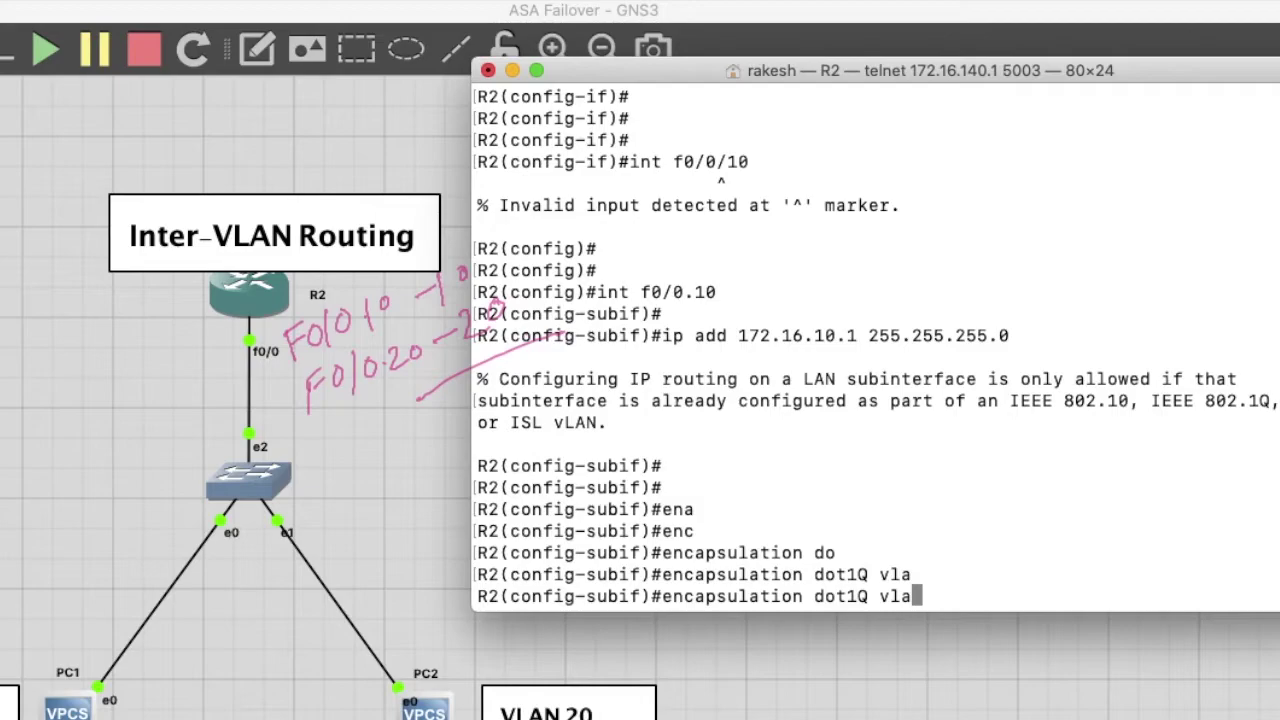
key("BackSpace")
key("BackSpace")
key("BackSpace")
type("?")
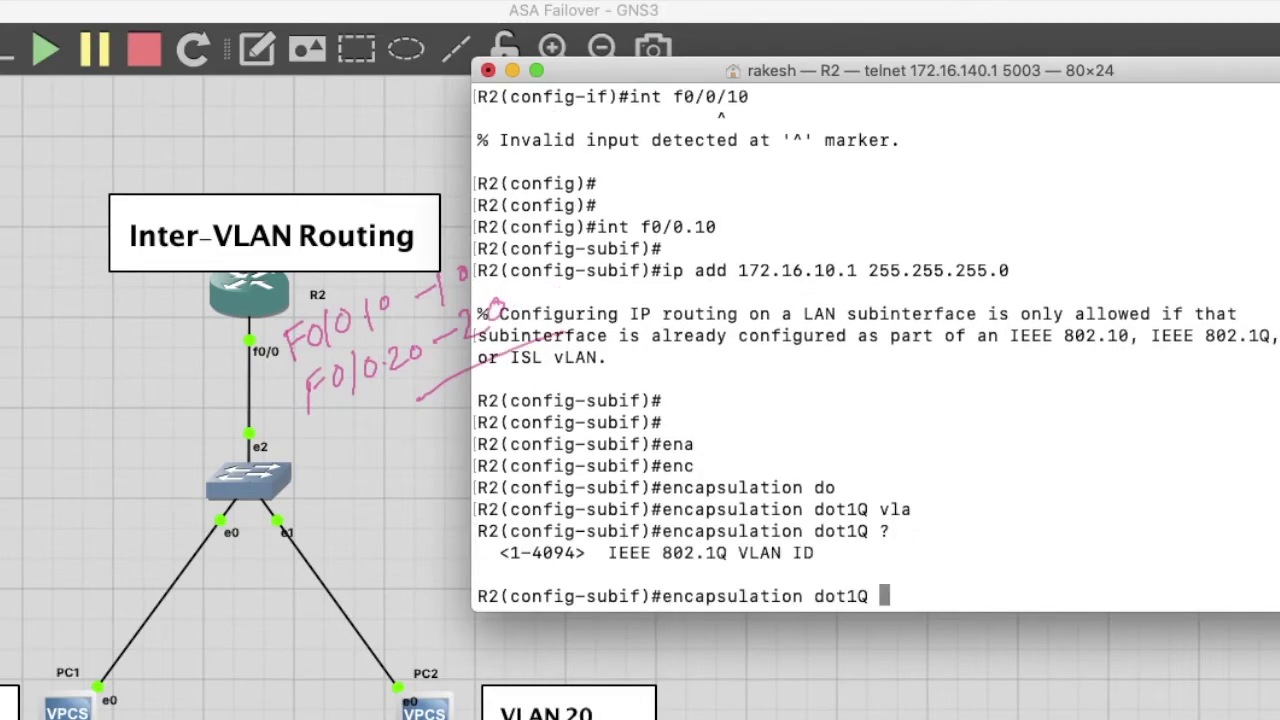
type("10")
key("Return")
key("Return")
key("Return")
key("Return")
key("Return")
key("Return")
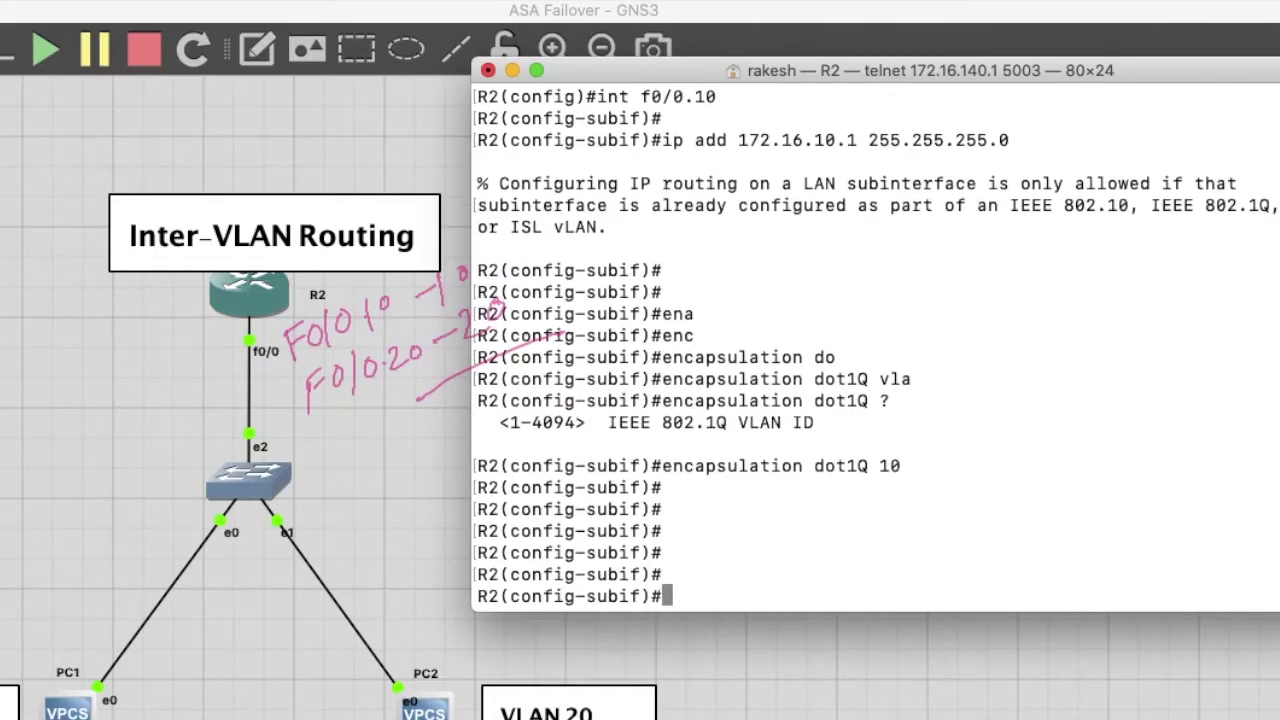
- Leave the f0/0.10 subinterface and return to global configuration
type("no sh")
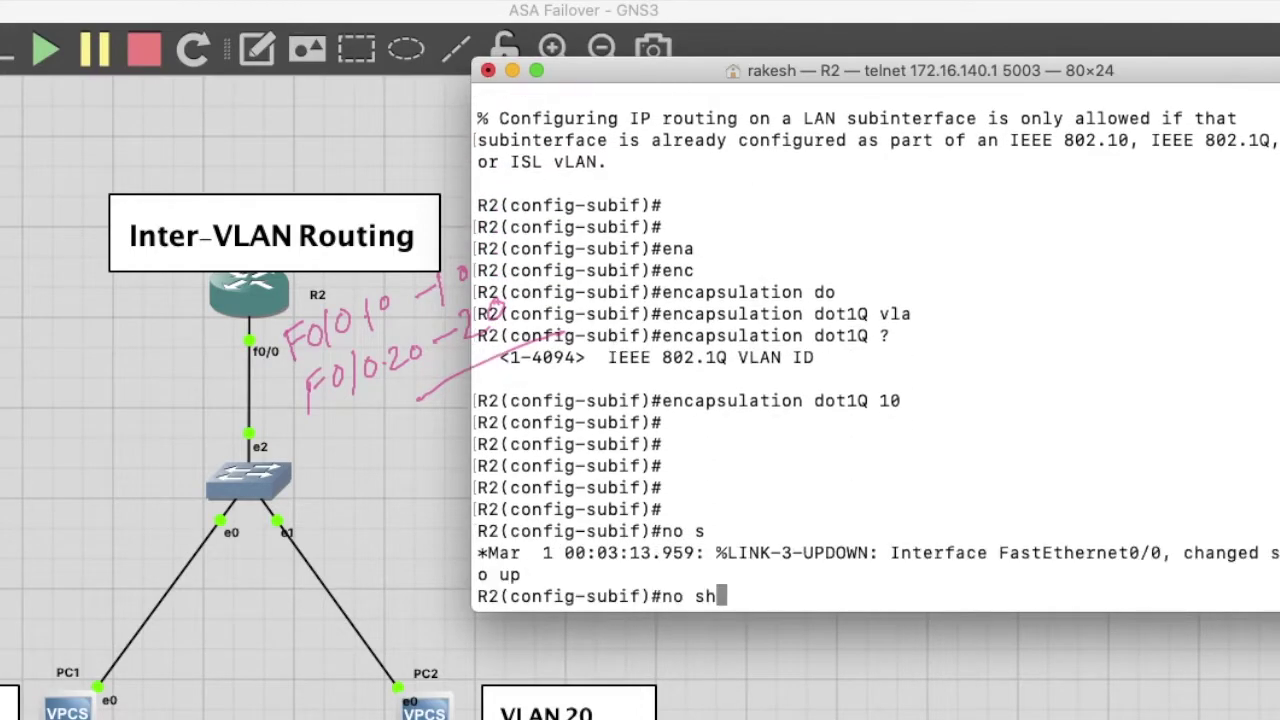
key("BackSpace")
key("BackSpace")
key("BackSpace")
key("Return")
key("Return")
type("exi")
key("Return")
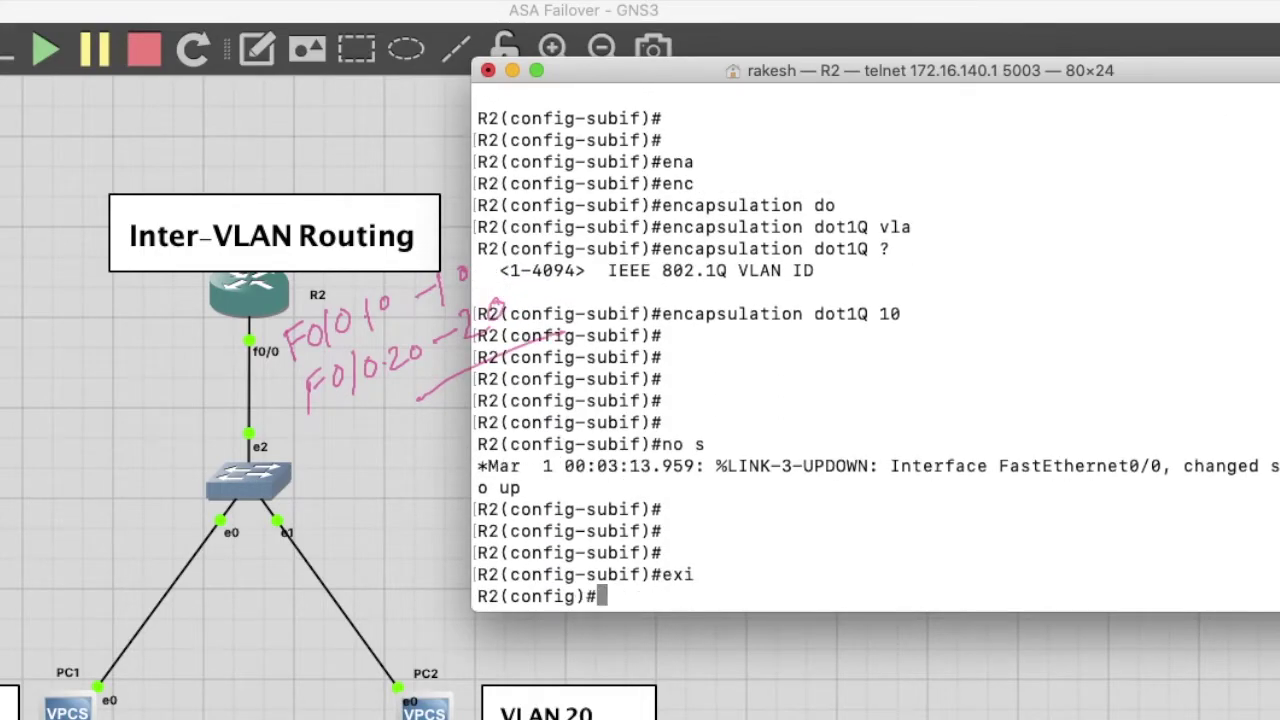
key("Return")
key("Return")
key("Return")
- Create subinterface f0/0.20 with address 172.16.20.1 255.255.255.0
type("int ")
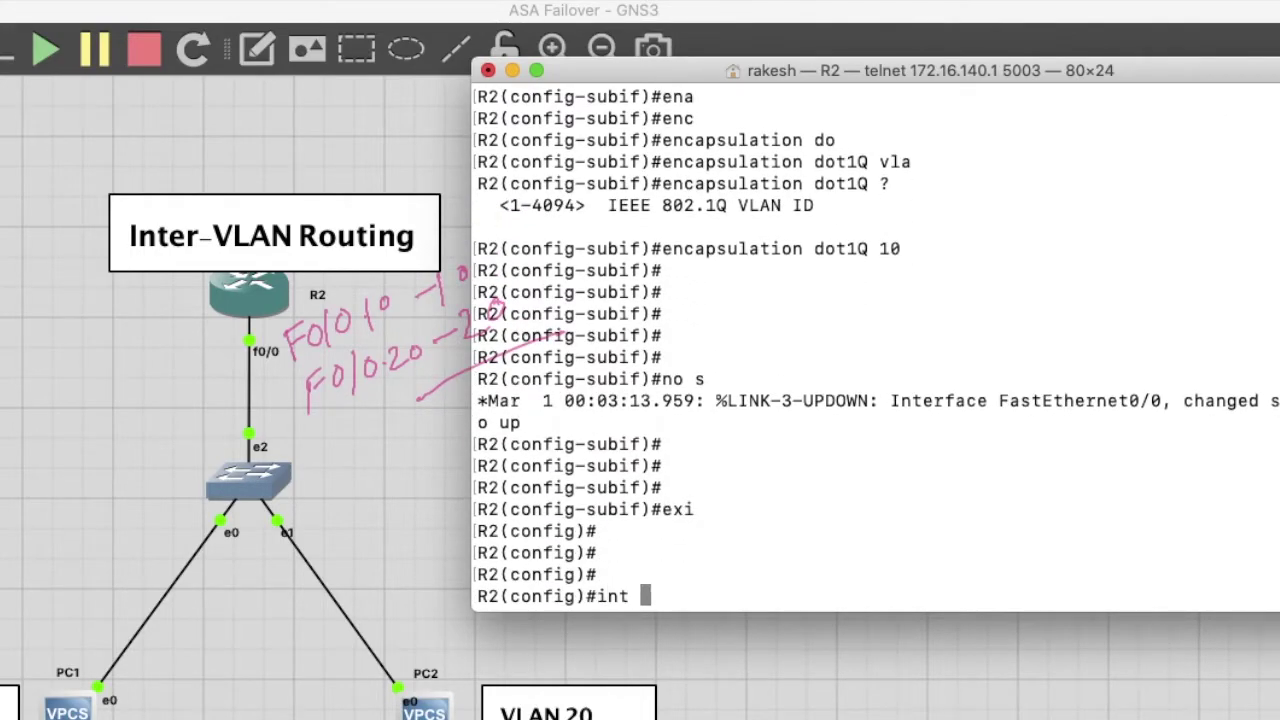
type("f0/0")
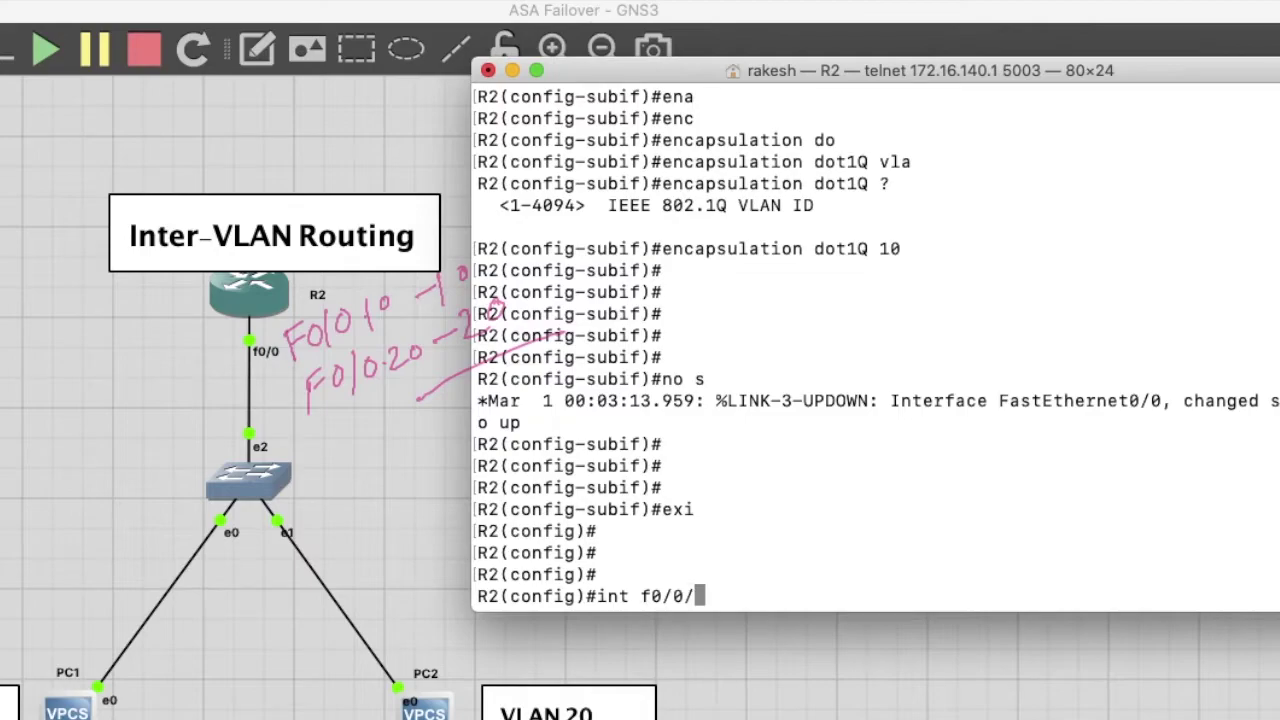
type(".20")
key("Return")
key("Return")
key("Return")
key("Return")
key("Return")
type("ip ")
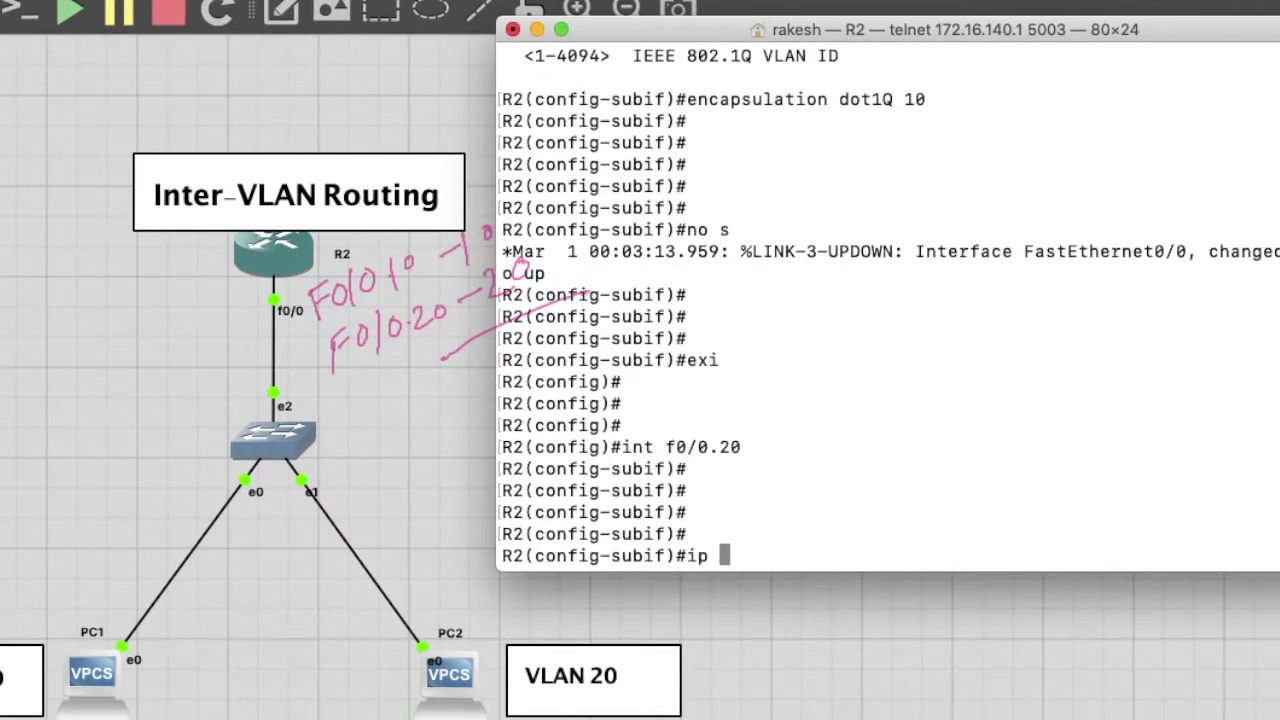
type("add 172.1")
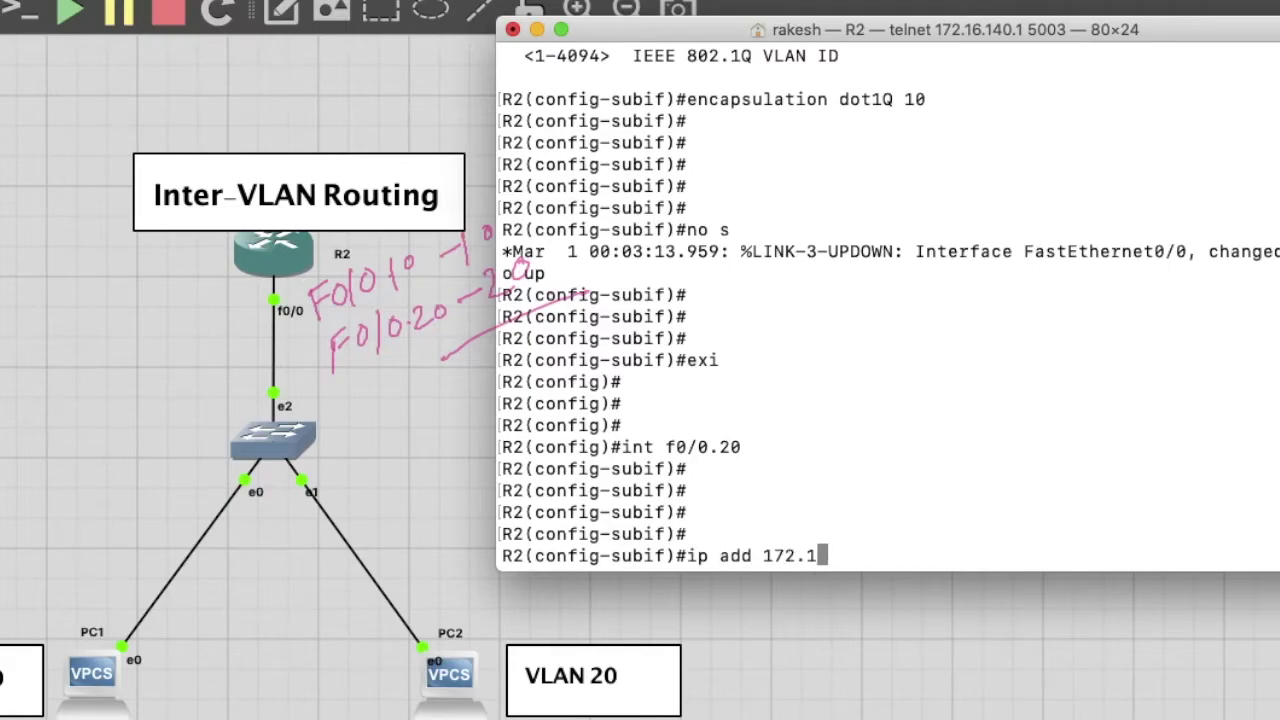
type("6.20.")
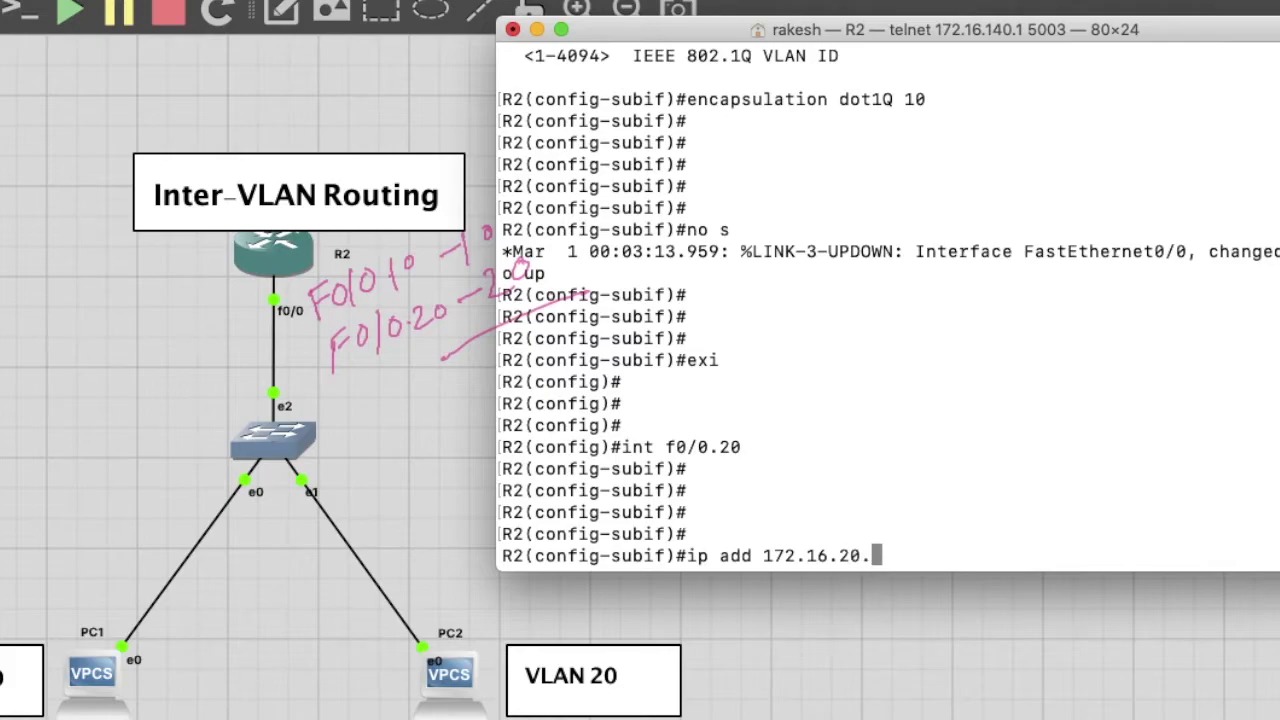
type("1 255.255.255.")
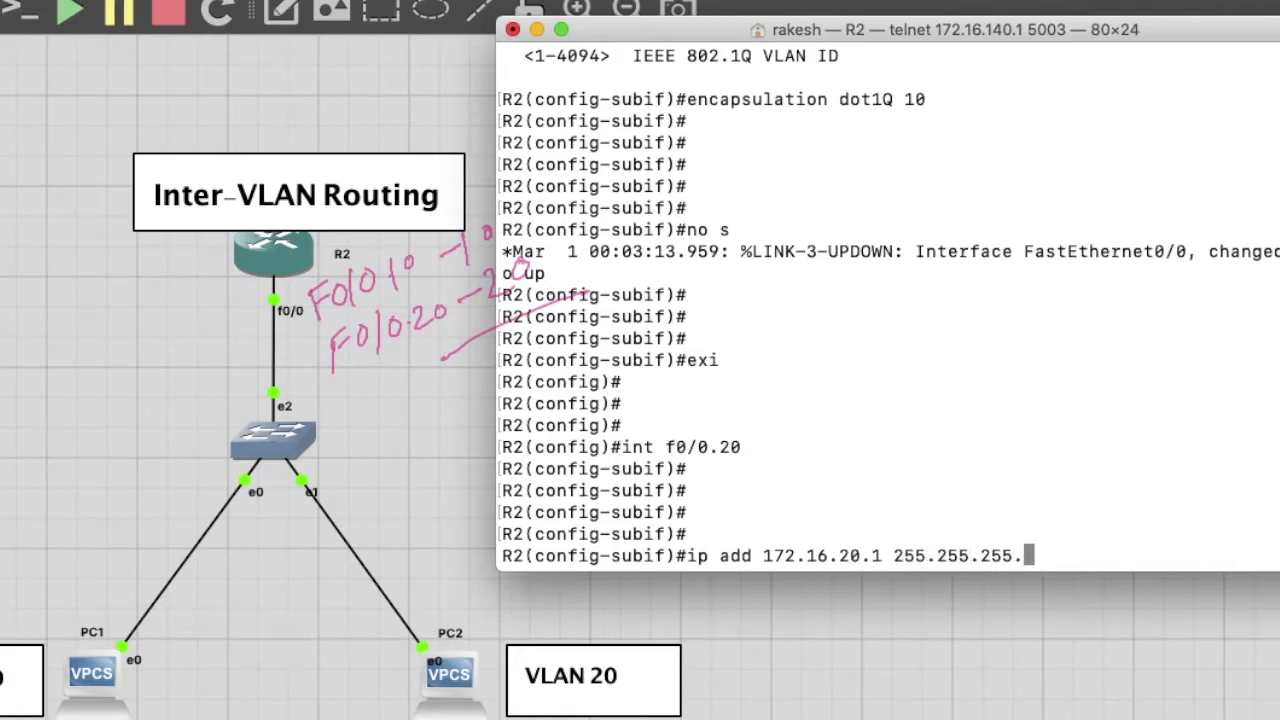
type("0")
key("Return")
key("Return")
key("Return")
key("Return")
key("Return")
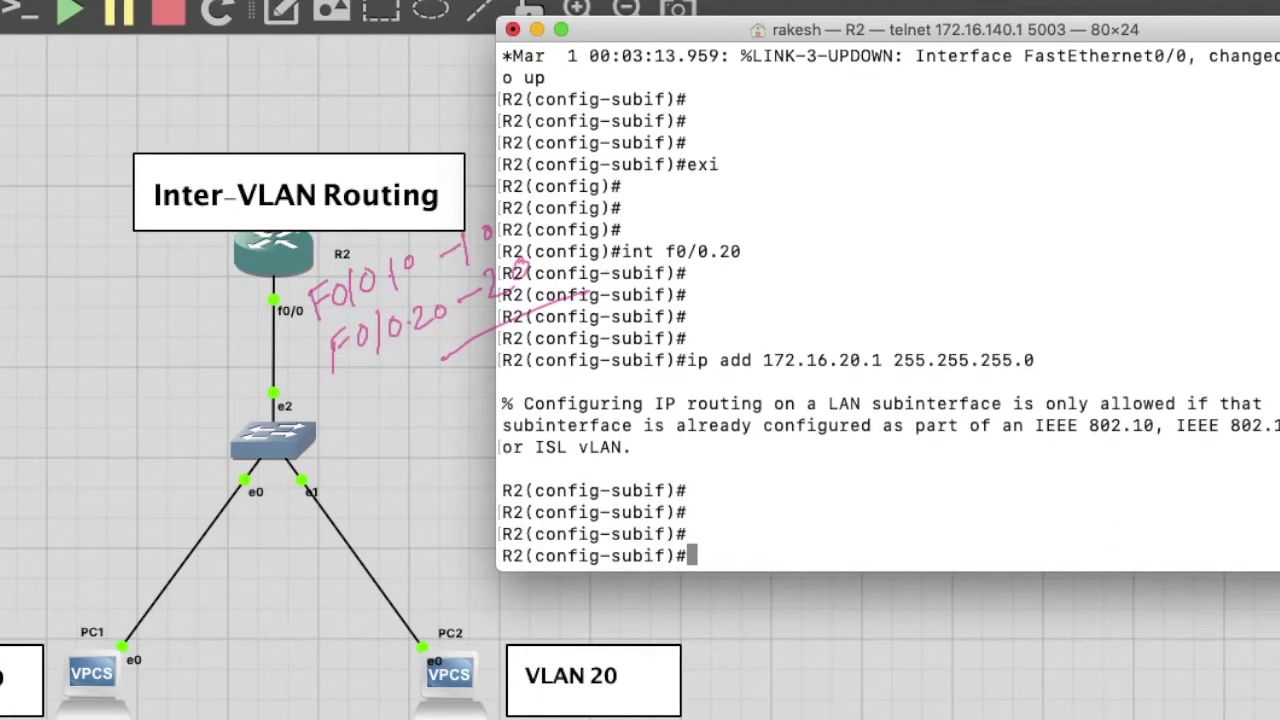
- Set encapsulation dot1Q 20 on f0/0.20 and exit to global configuration
type("en")
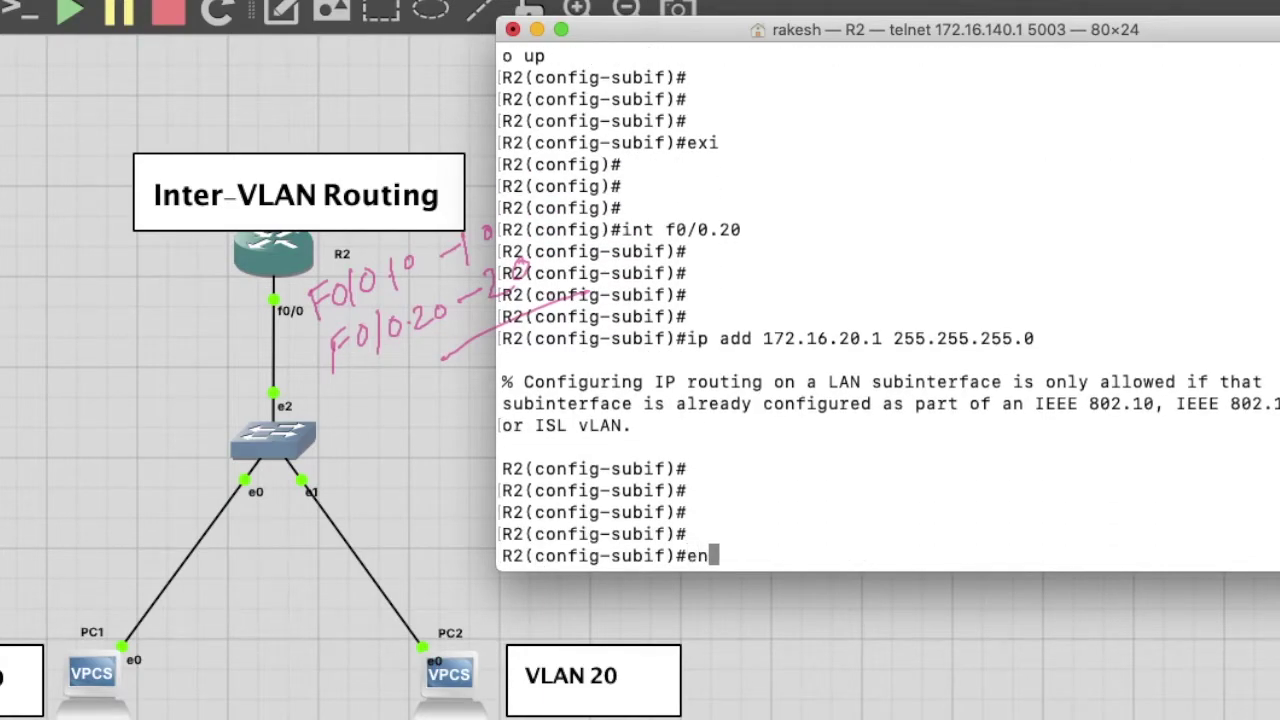
key("Tab")
type("d")
key("Tab")
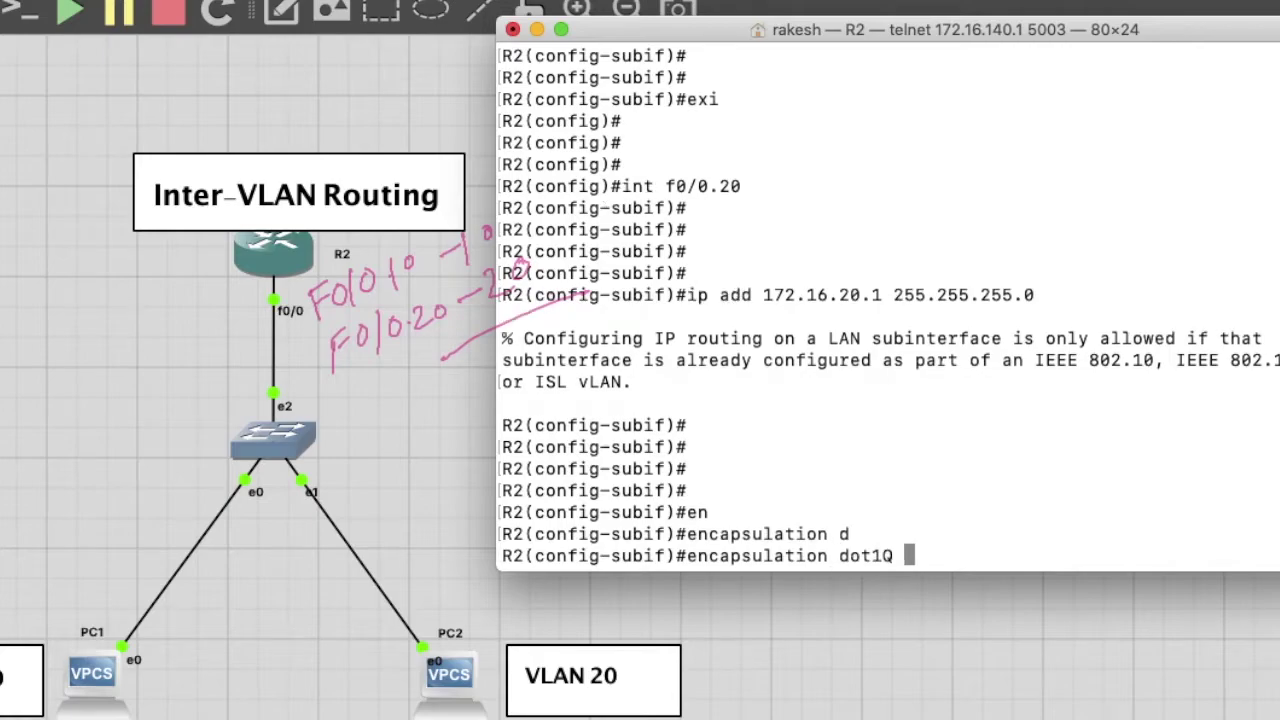
type("1Q 20")
key("BackSpace")
key("BackSpace")
type("20")
key("Return")
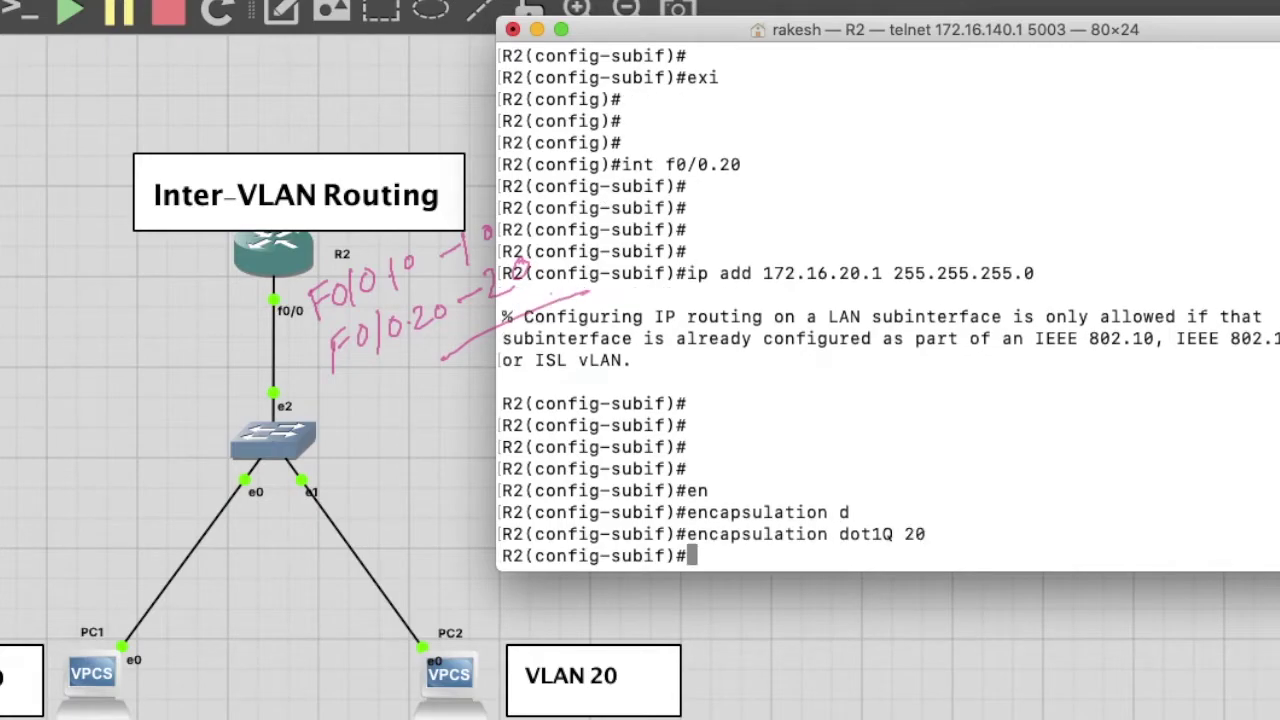
key("Return")
key("Return")
key("Return")
key("Return")
type("exi")
key("Return")
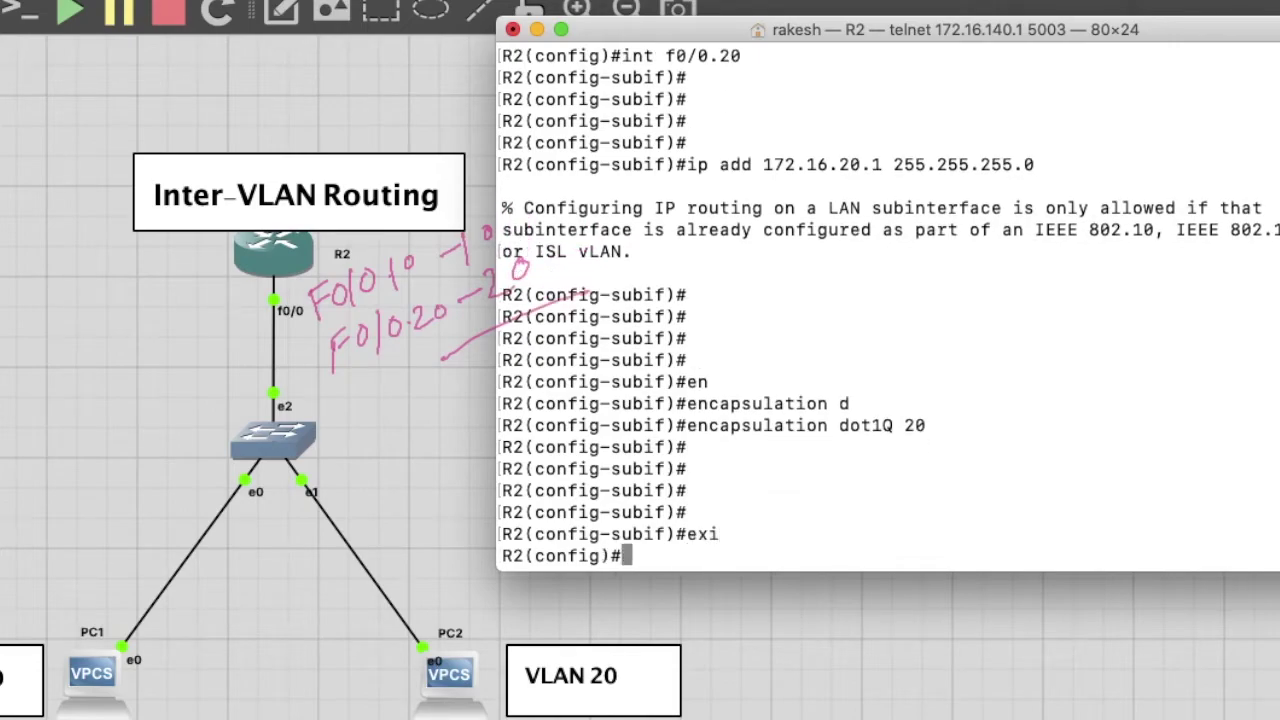
key("Return")
key("Return")
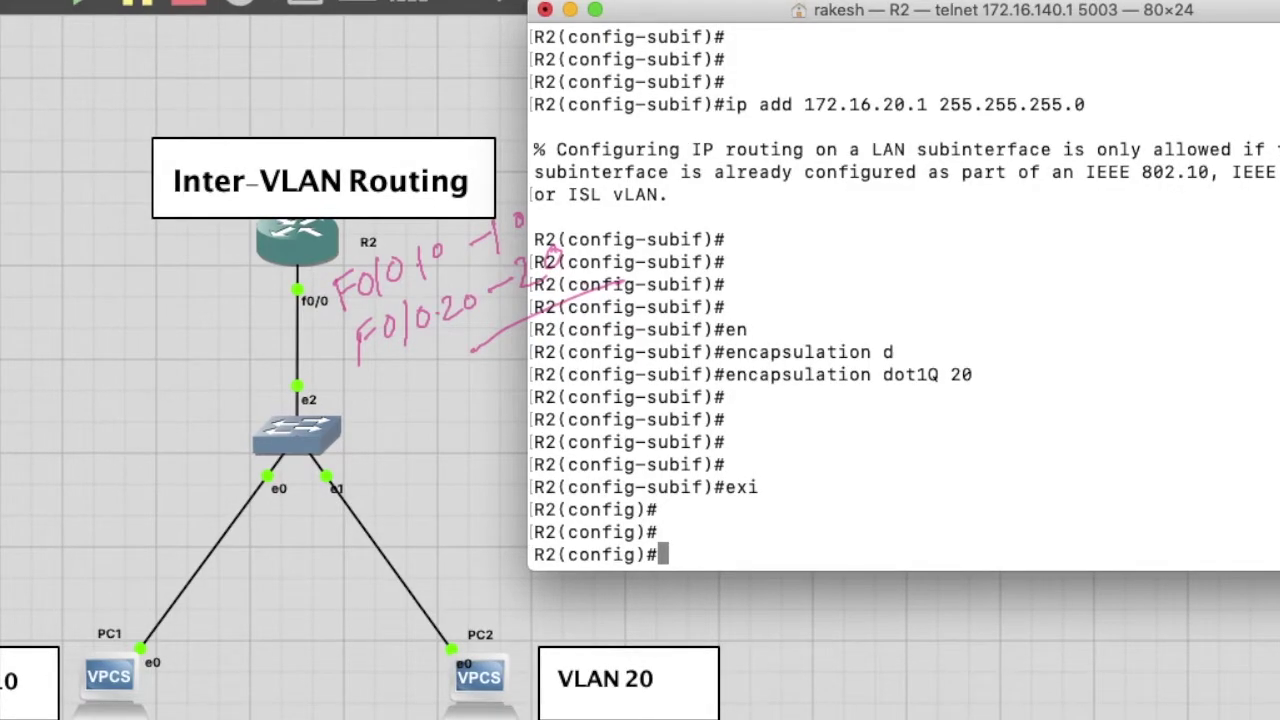
- Return to privileged mode and save R2's configuration with wr
type("exi")
key("Return")
type("wr")
key("Return")
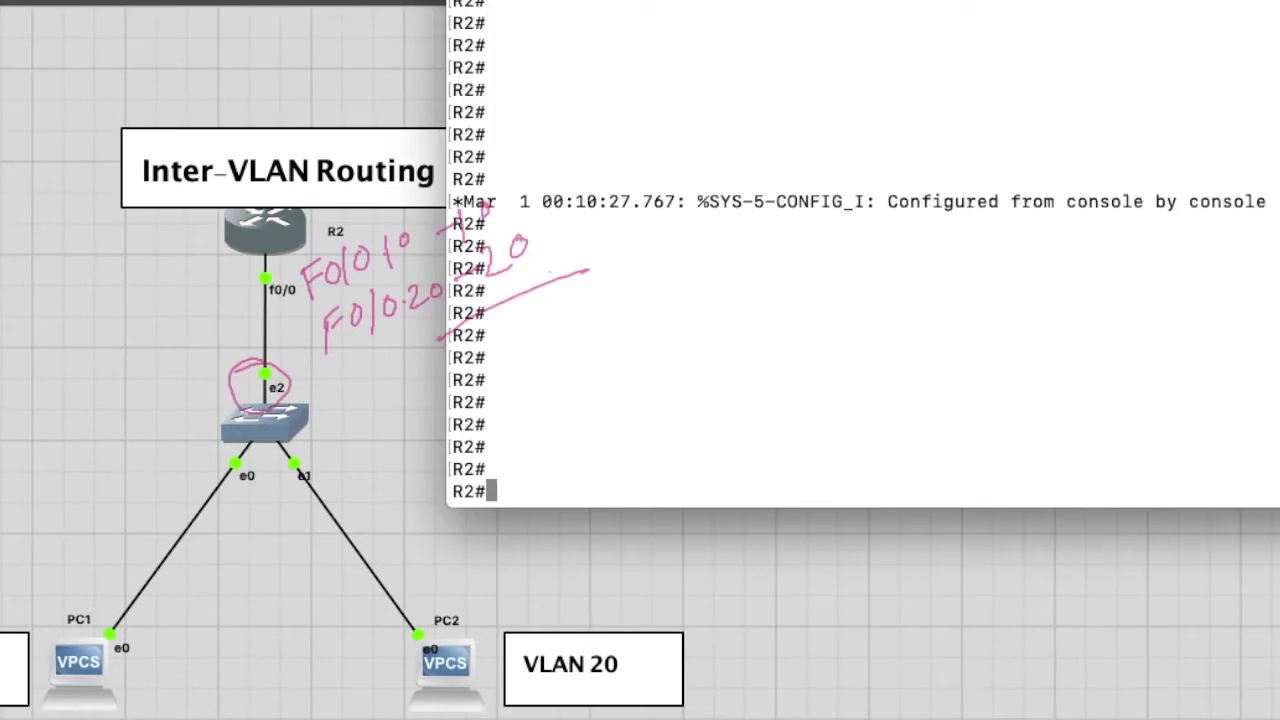
- Run show ip interface brief to check f0/0.10 and f0/0.20 addresses and status
type("sh ip int ")
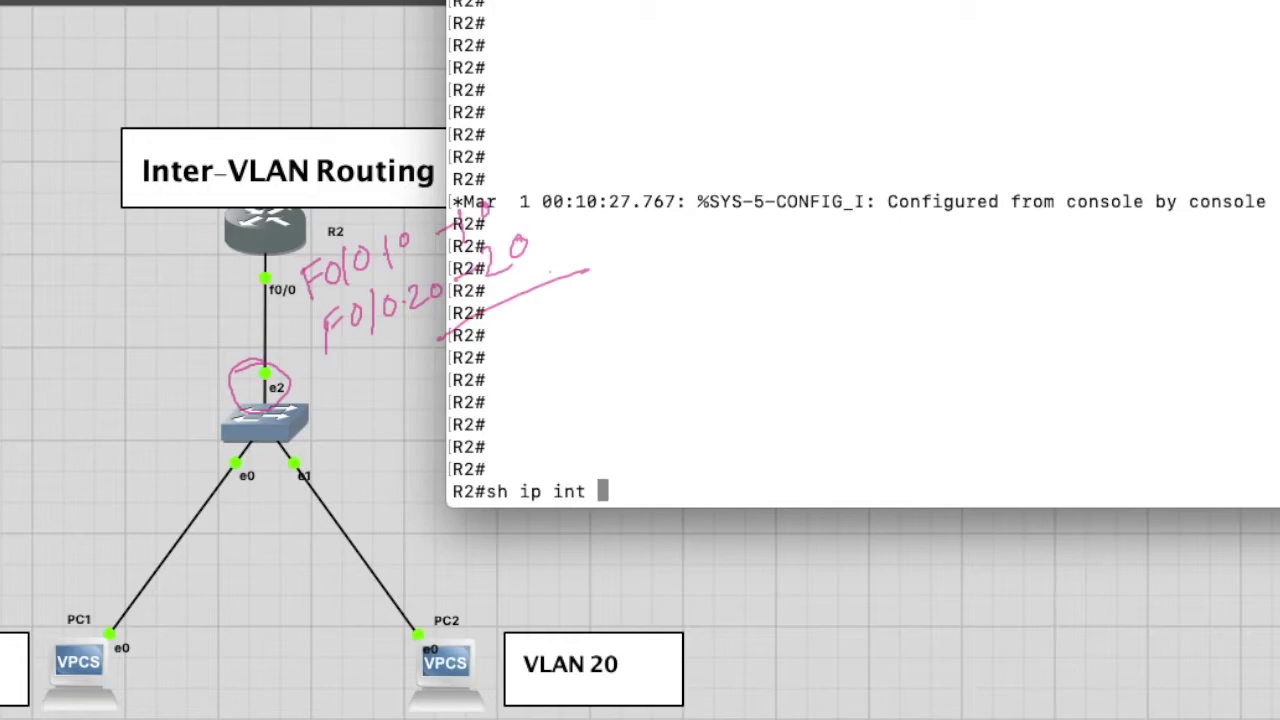
type("bri")
key("Tab")
key("Return")
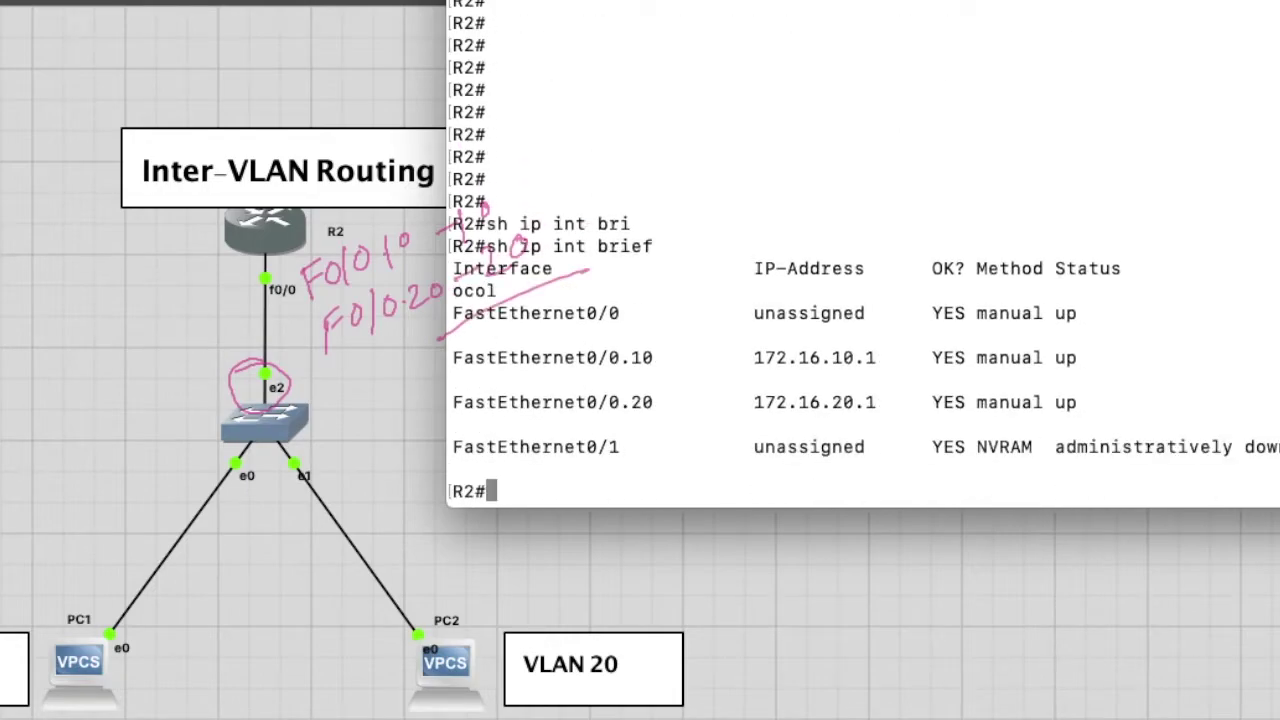
key("Return")
key("Return")
key("Return")
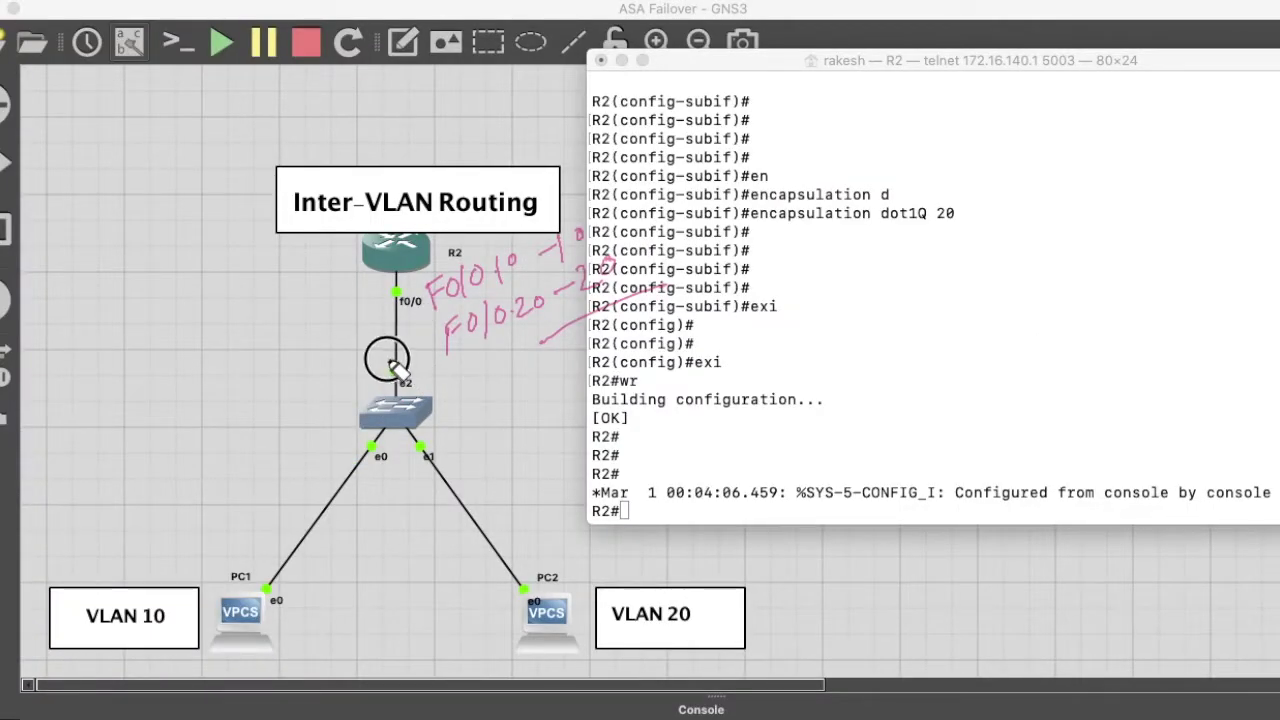
- Circle port e2, then set Switch1's port 2 to a dot1q trunk and close the switch settings
mouse_move(380, 357)
left_mouse_down()
mouse_move(415, 385)
mouse_move(395, 362)
left_mouse_up()
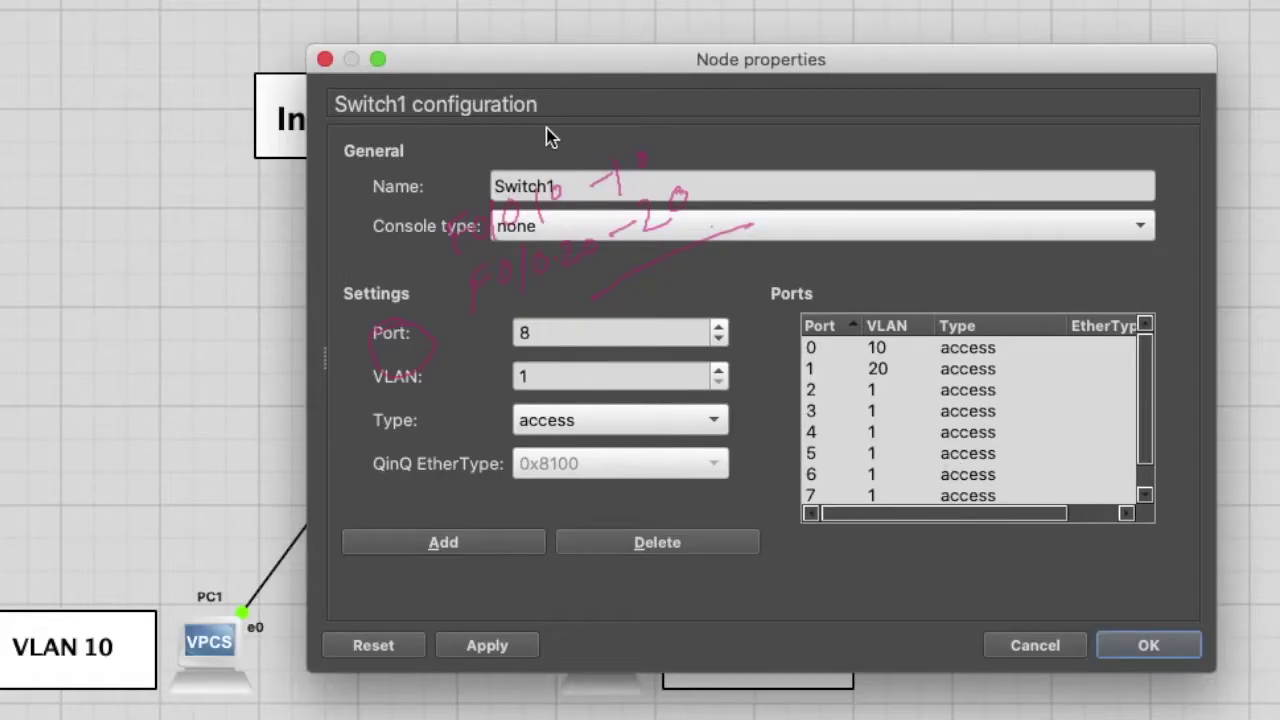
left_click_drag(484, 72, 852, 60)
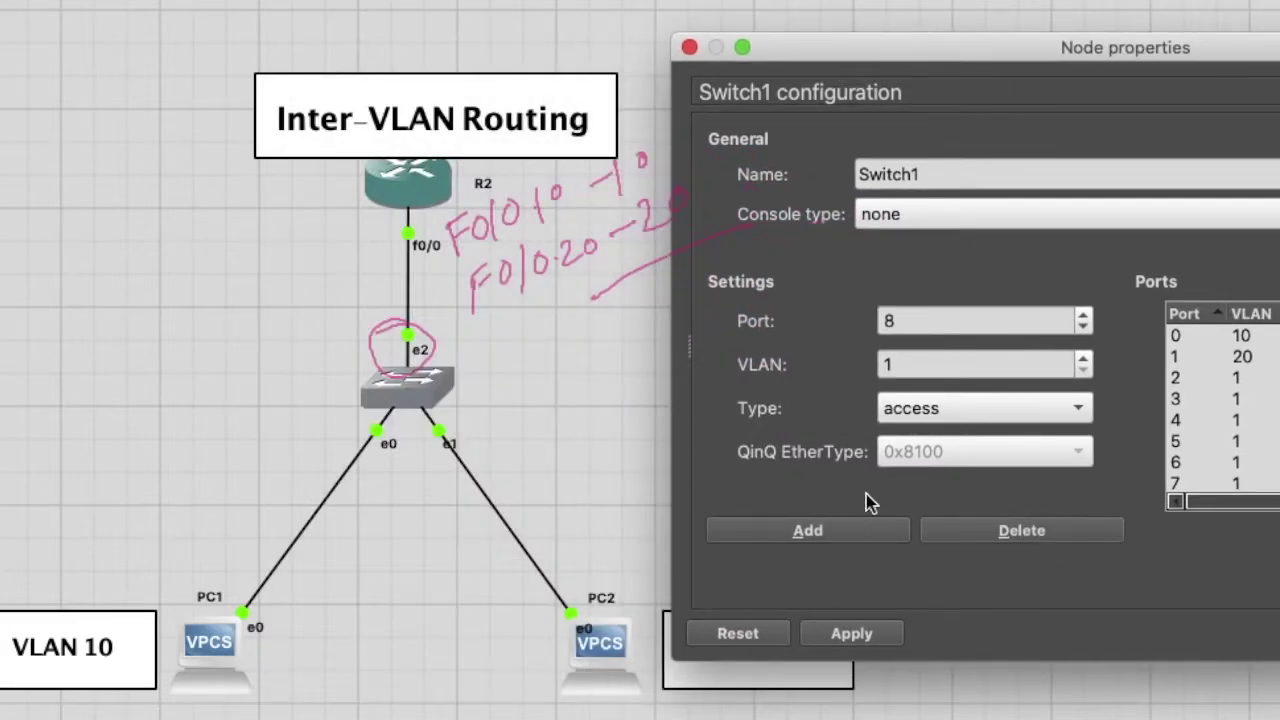
left_click(1176, 378)
scroll(997, 420, "down", 1)
scroll(997, 420, "up", 1)
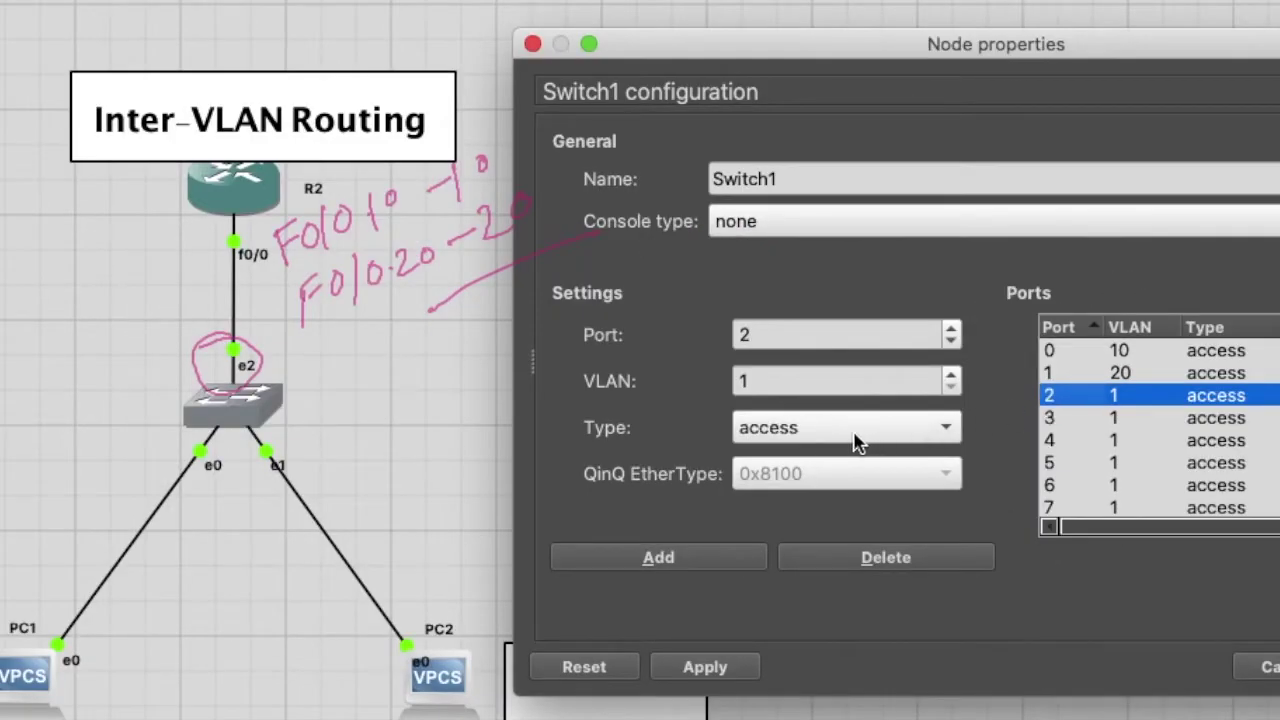
left_click(854, 440)
left_click(840, 468)
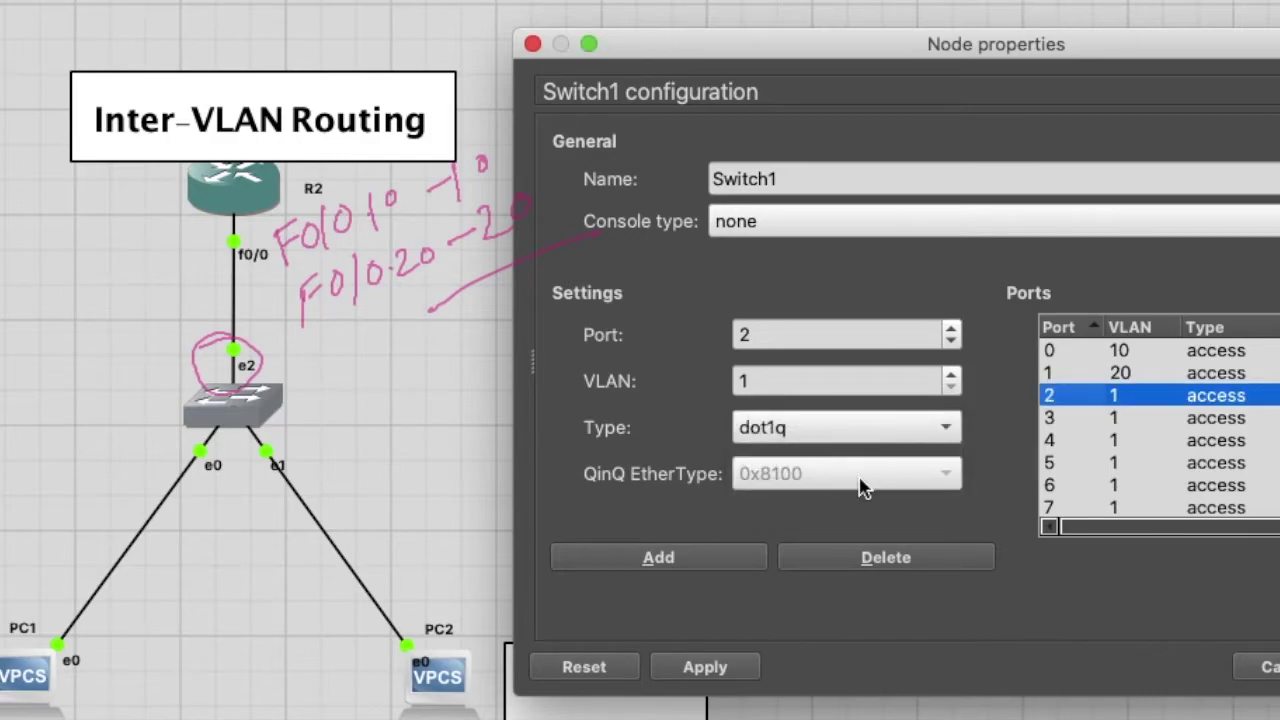
left_click(686, 568)
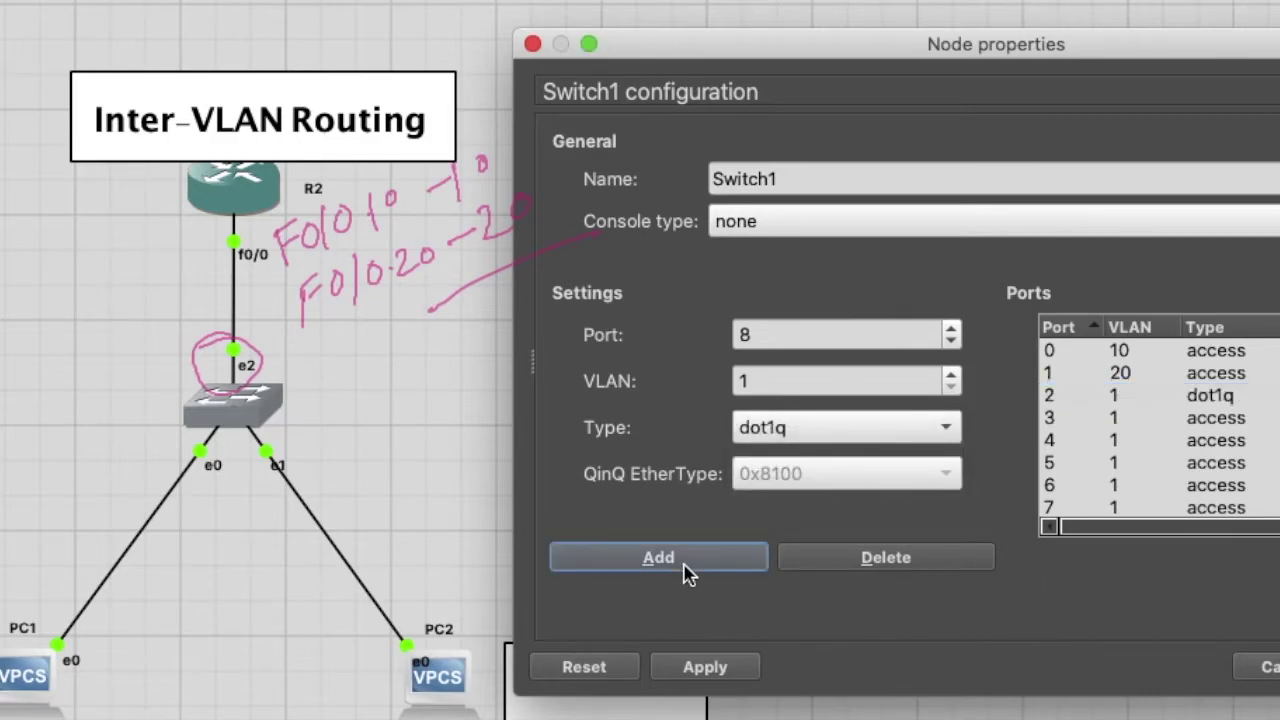
key("Return")
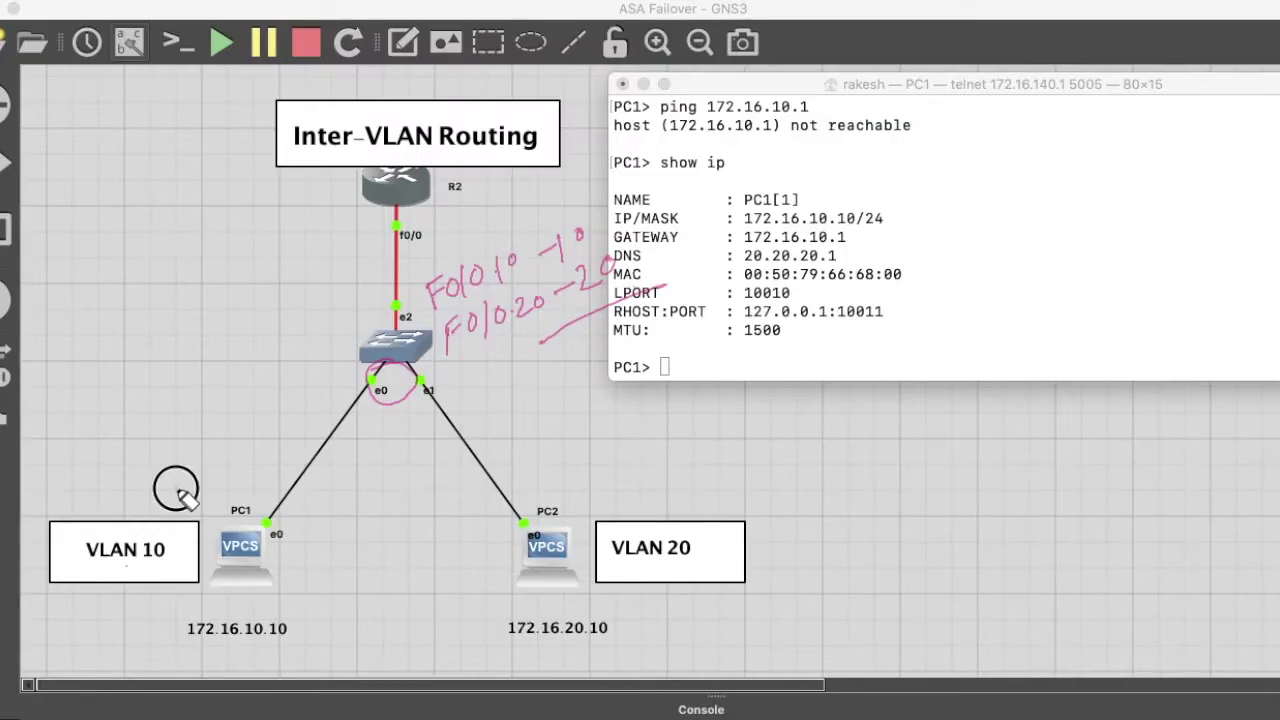
- Mark the VLAN 10 and VLAN 20 sides, then ping gateway 172.16.10.1 from PC1 and stop it
mouse_move(177, 488)
left_mouse_down()
mouse_move(30, 527)
mouse_move(120, 608)
mouse_move(166, 601)
left_mouse_up()
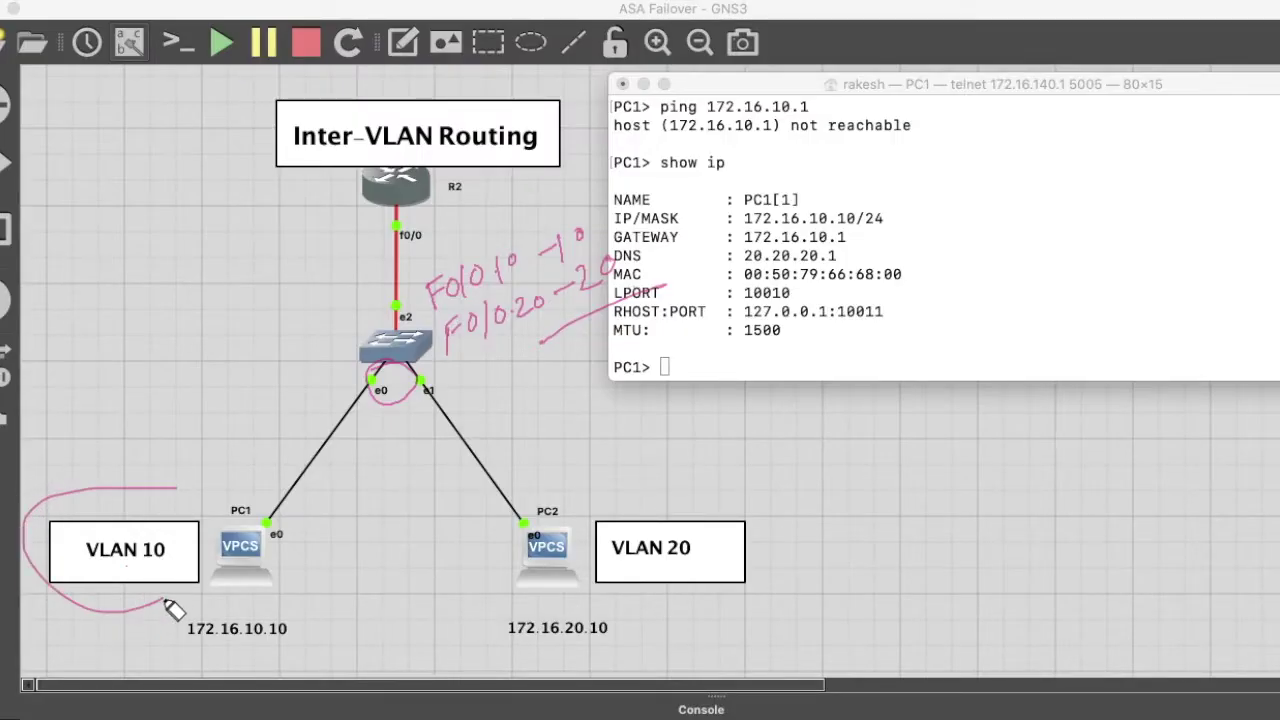
left_click_drag(604, 596, 822, 598)
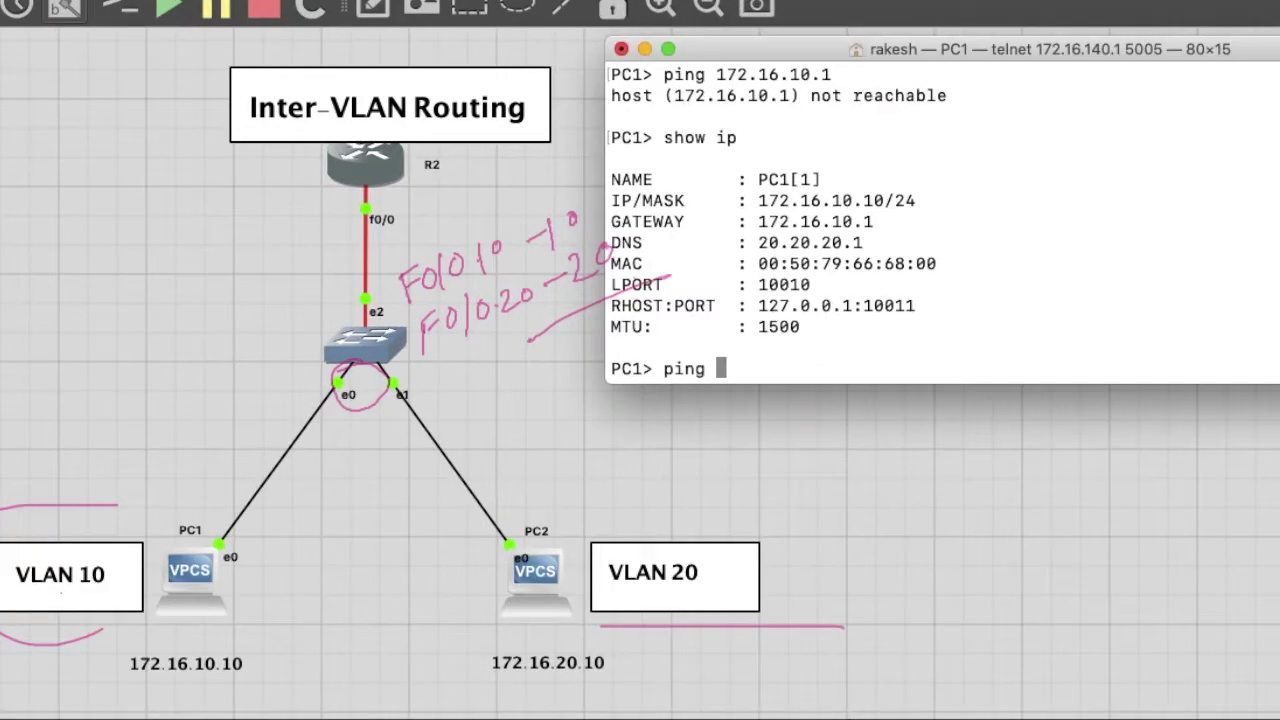
key("BackSpace")
key("BackSpace")
key("BackSpace")
key("BackSpace")
type("172.16.10.")
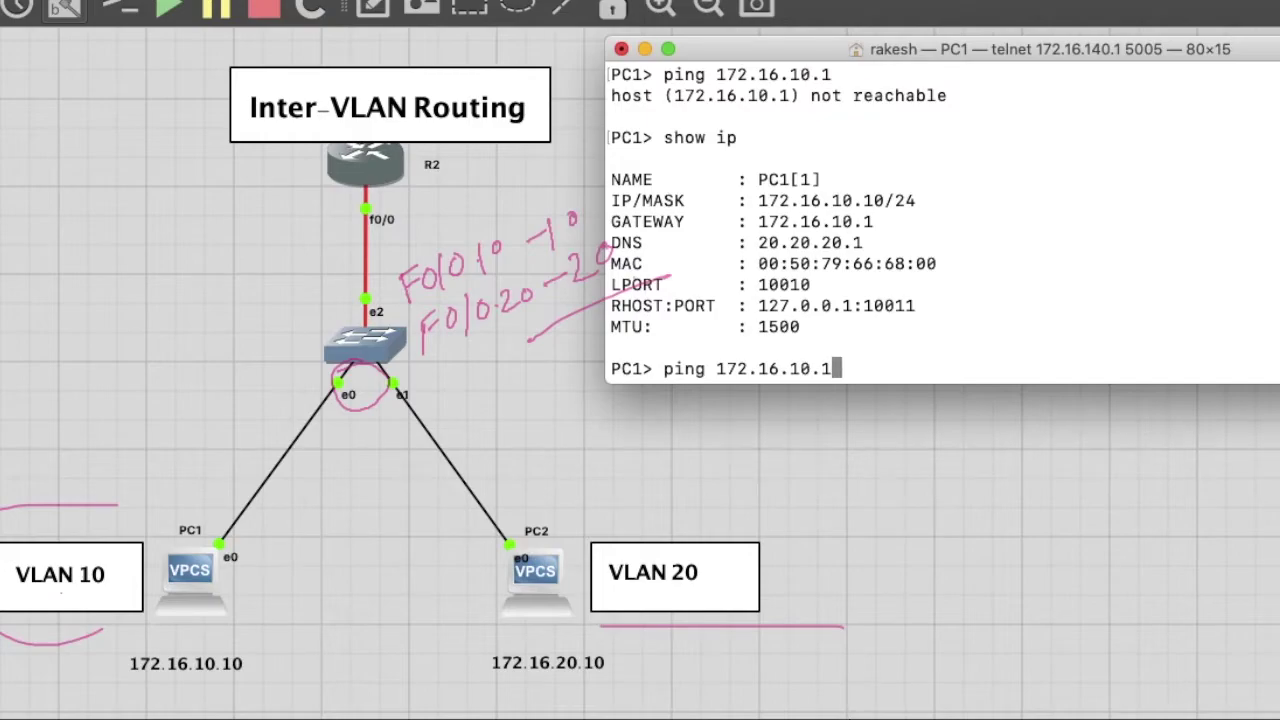
type("1")
key("Return")
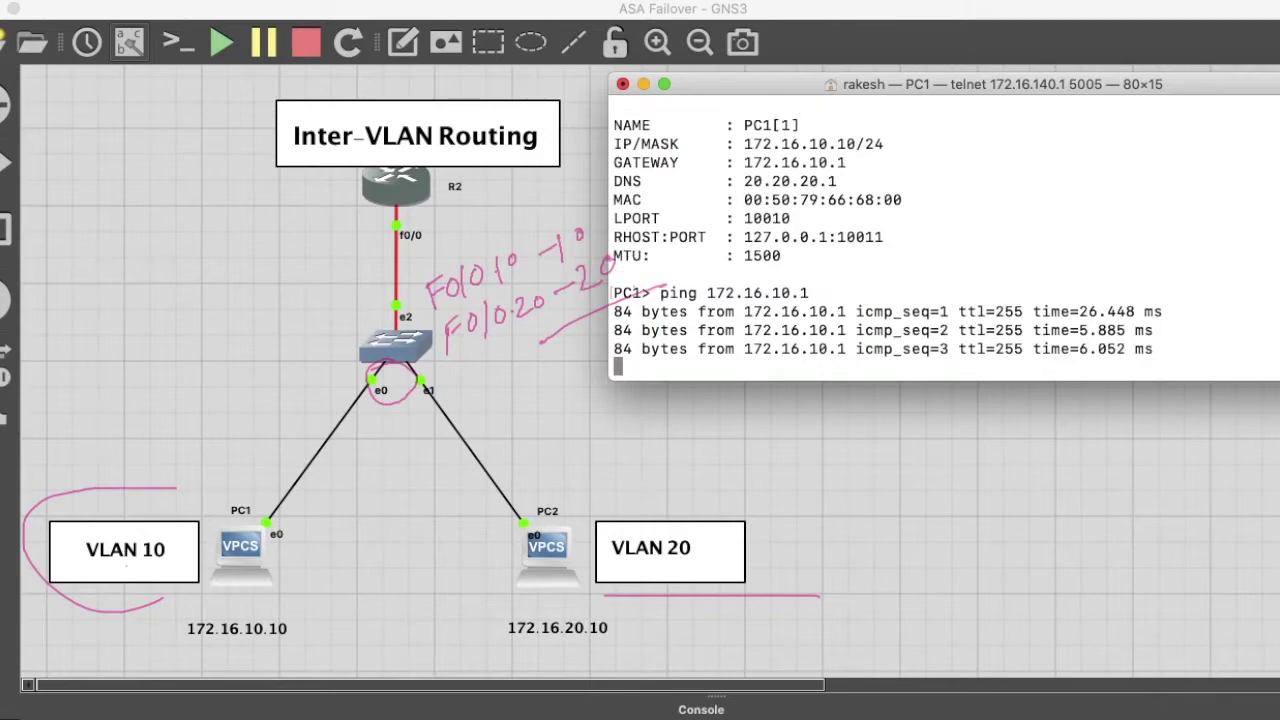
key("ctrl+c")
- Ping PC2 at 172.16.20.10 from PC1's console
type("ping ")
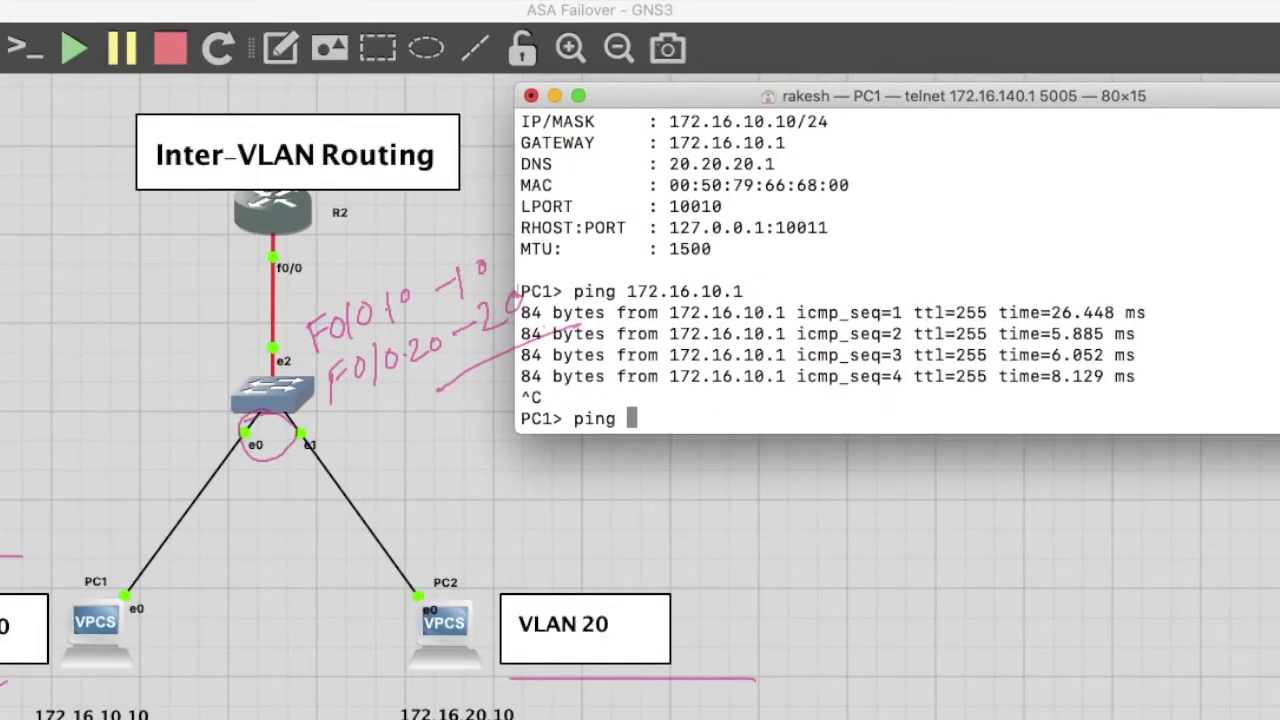
type("172")
key("BackSpace")
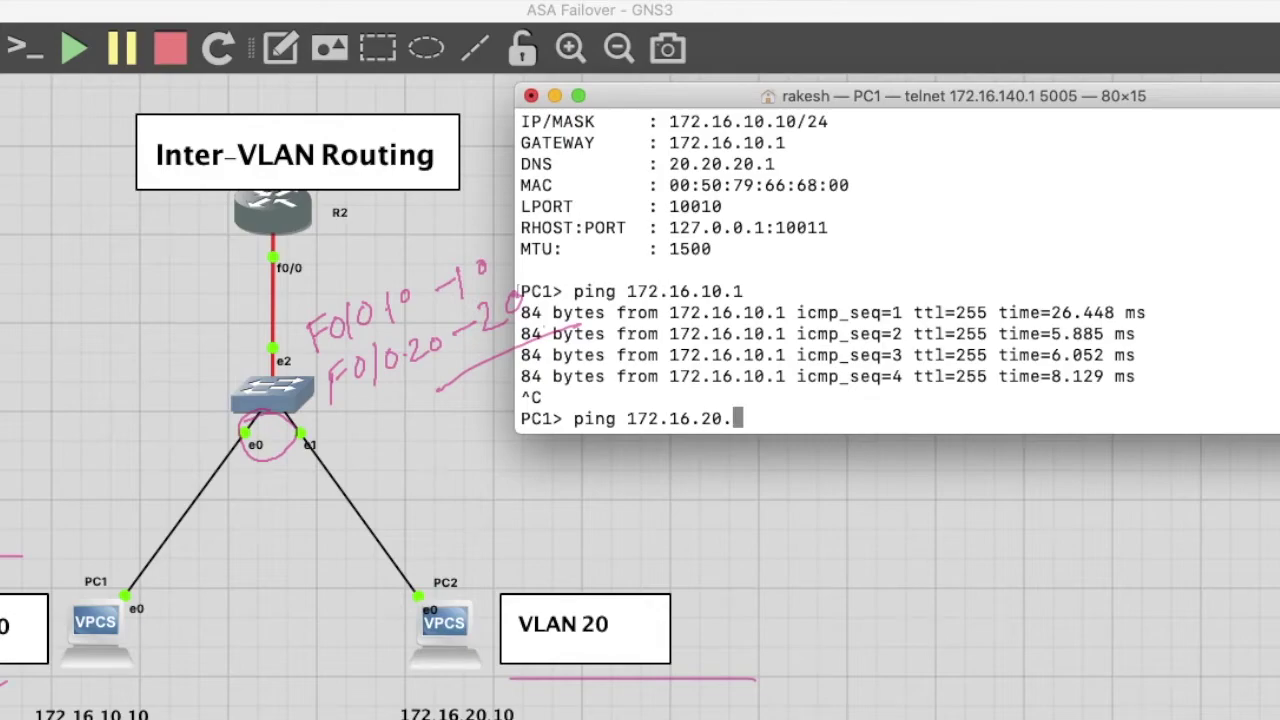
type(".16.20.10")
key("Return")
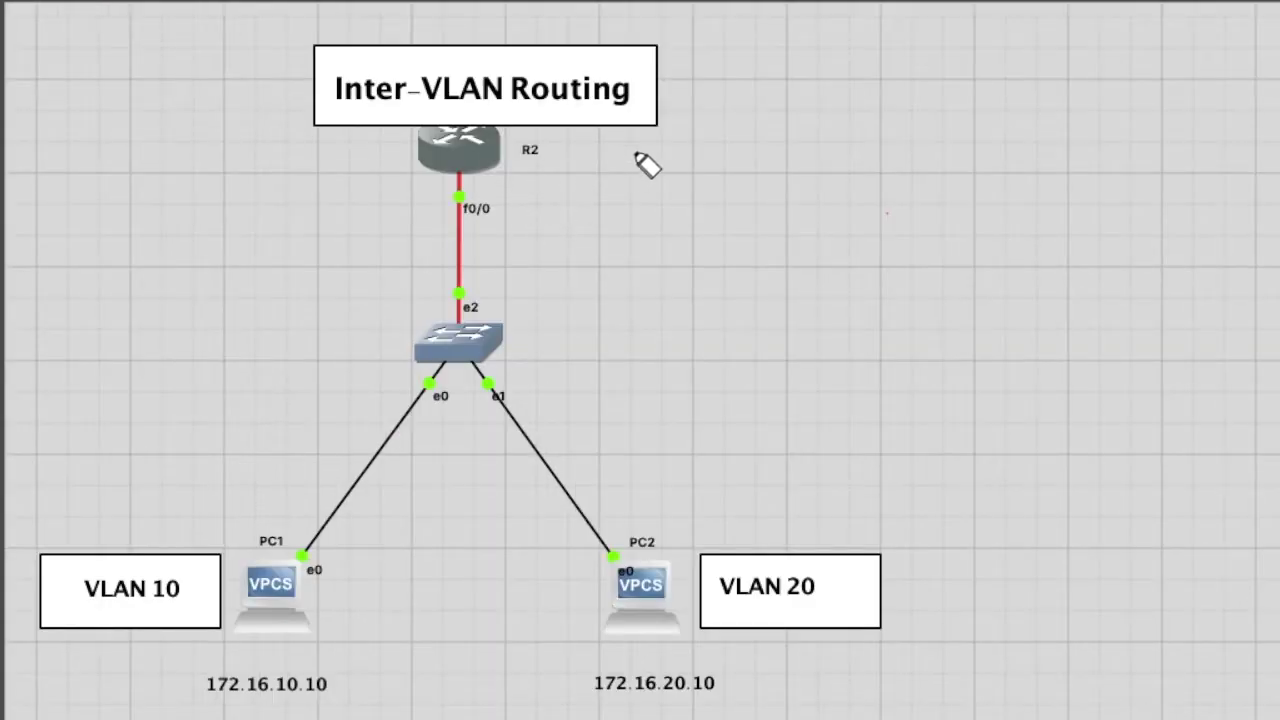
left_click(660, 132)
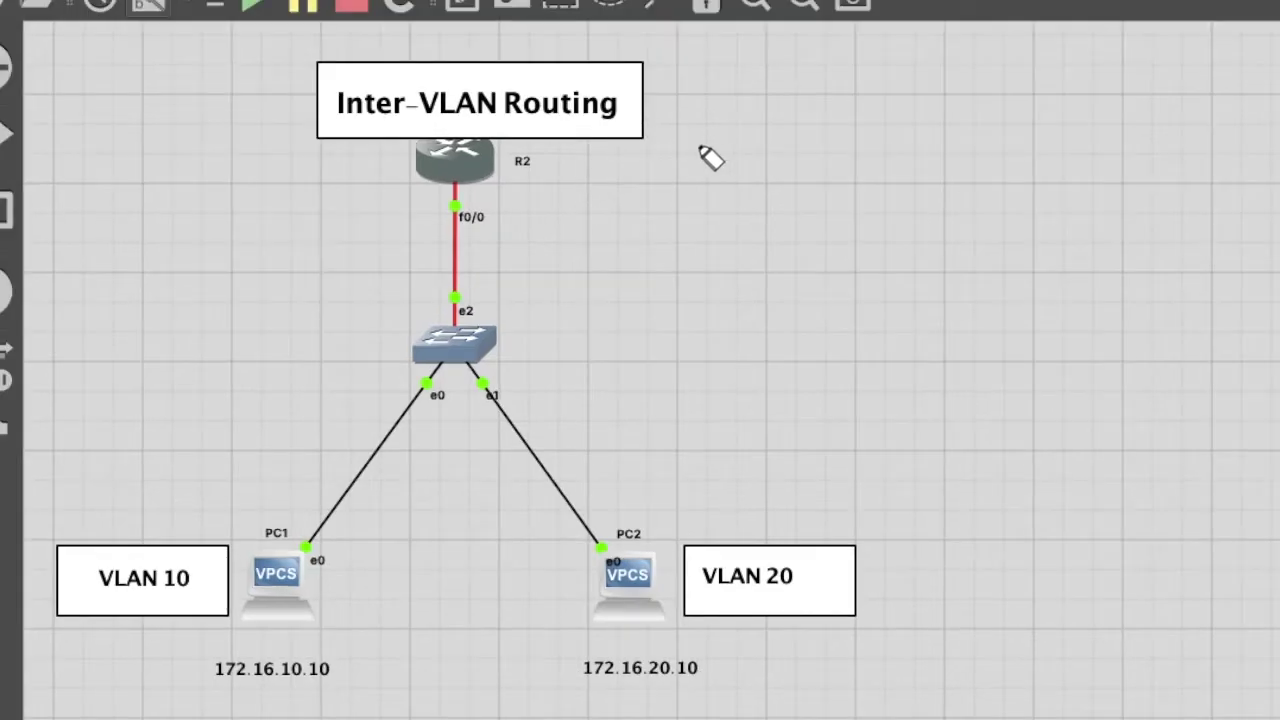
left_click(722, 100)
mouse_move(703, 112)
left_mouse_down()
mouse_move(723, 114)
mouse_move(757, 157)
mouse_move(803, 116)
mouse_move(811, 157)
mouse_move(863, 129)
mouse_move(934, 143)
mouse_move(930, 122)
mouse_move(945, 158)
mouse_move(1040, 152)
mouse_move(1089, 126)
mouse_move(1146, 171)
left_mouse_up()
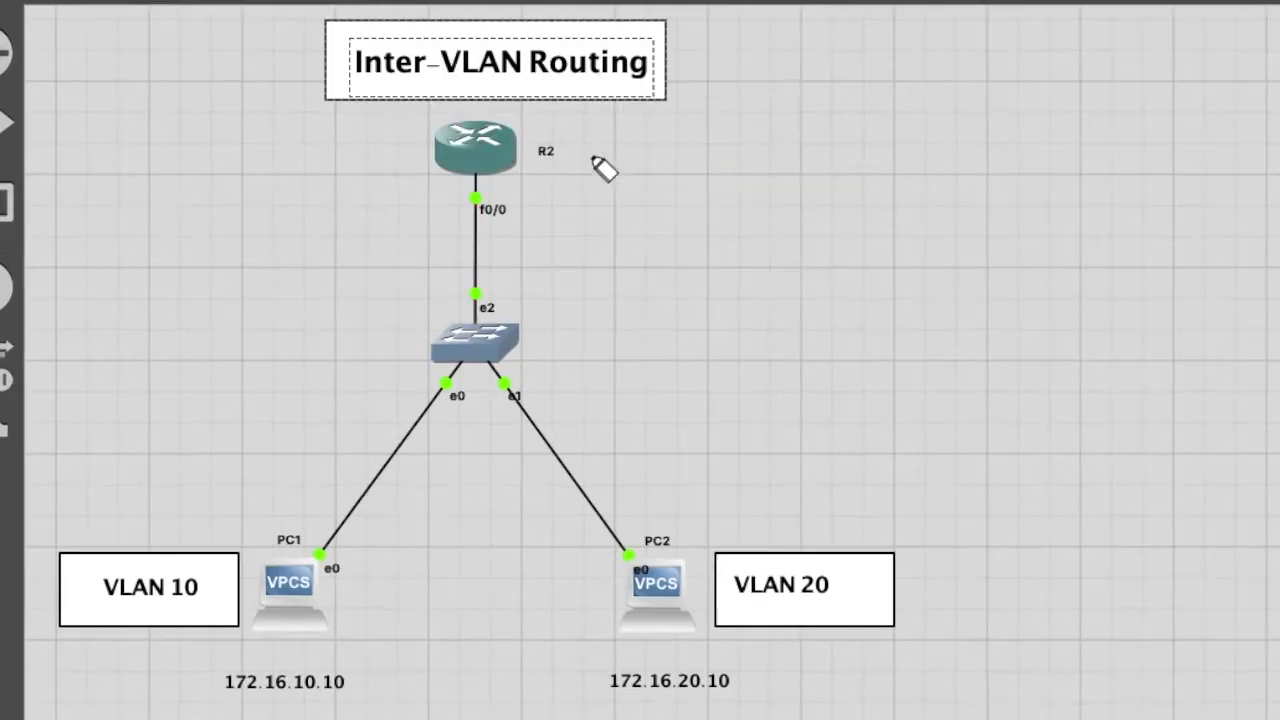
mouse_move(631, 142)
left_mouse_down()
mouse_move(589, 207)
mouse_move(663, 200)
mouse_move(700, 140)
mouse_move(716, 190)
left_mouse_up()
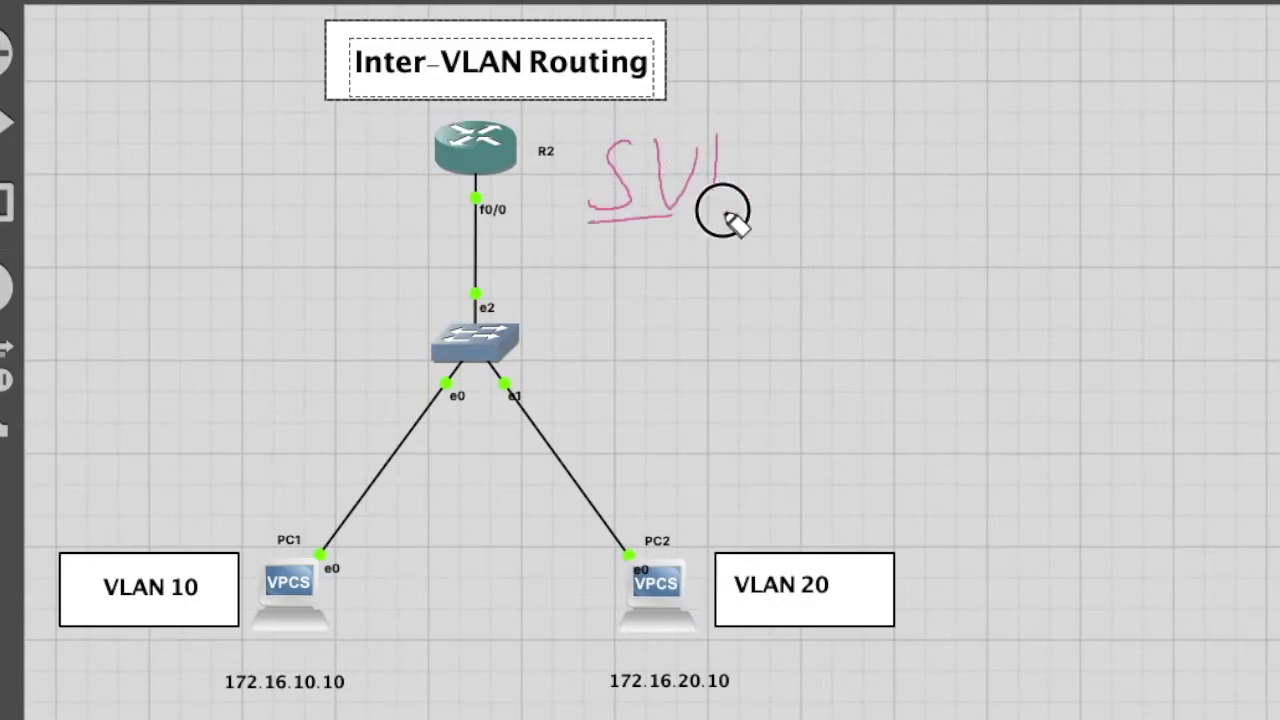
mouse_move(590, 222)
left_mouse_down()
mouse_move(778, 205)
mouse_move(796, 170)
mouse_move(840, 183)
mouse_move(930, 168)
mouse_move(974, 123)
mouse_move(1034, 157)
mouse_move(1066, 110)
mouse_move(1100, 143)
mouse_move(1145, 155)
mouse_move(1206, 126)
mouse_move(1229, 131)
mouse_move(1234, 149)
mouse_move(1278, 150)
left_mouse_up()
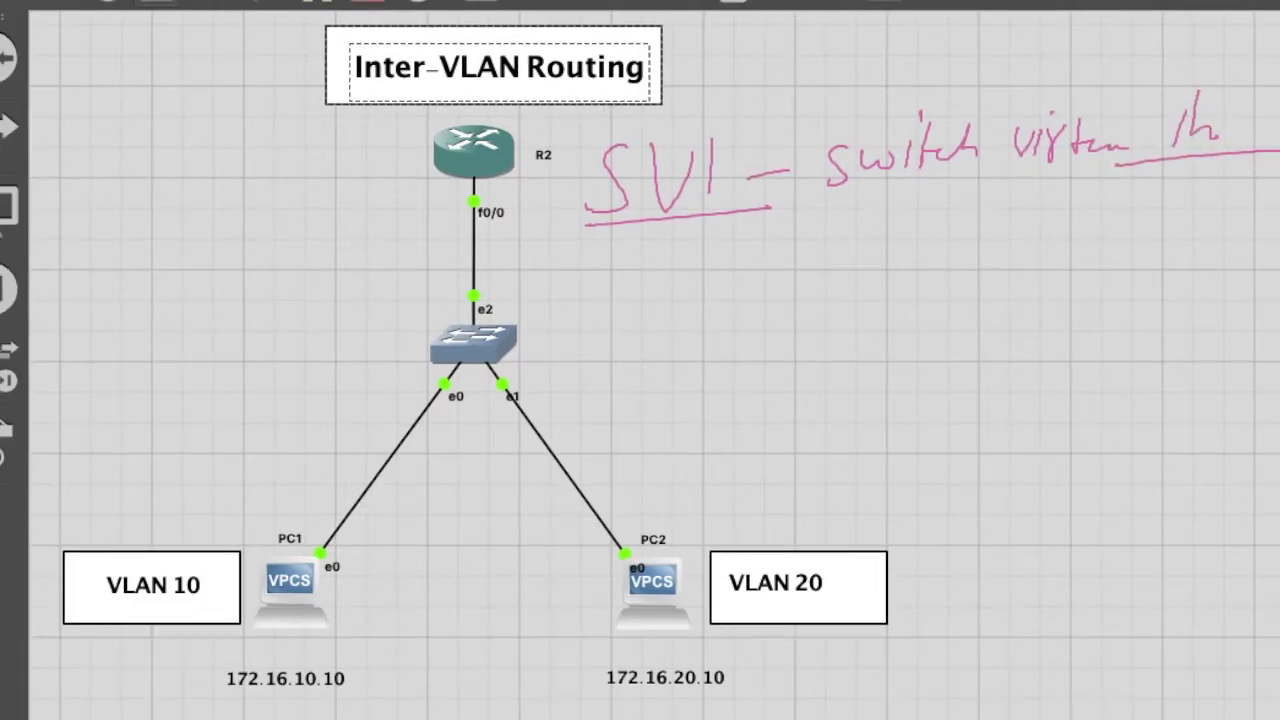
key("Escape")
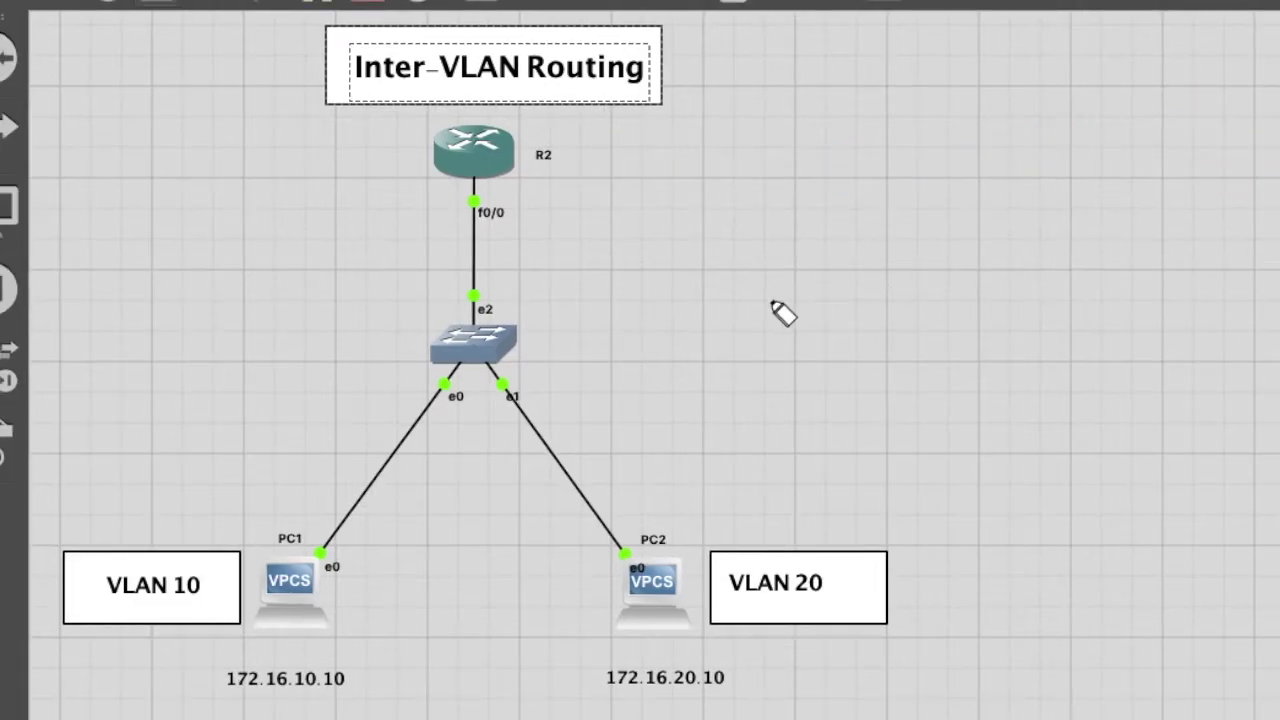
right_click(477, 343)
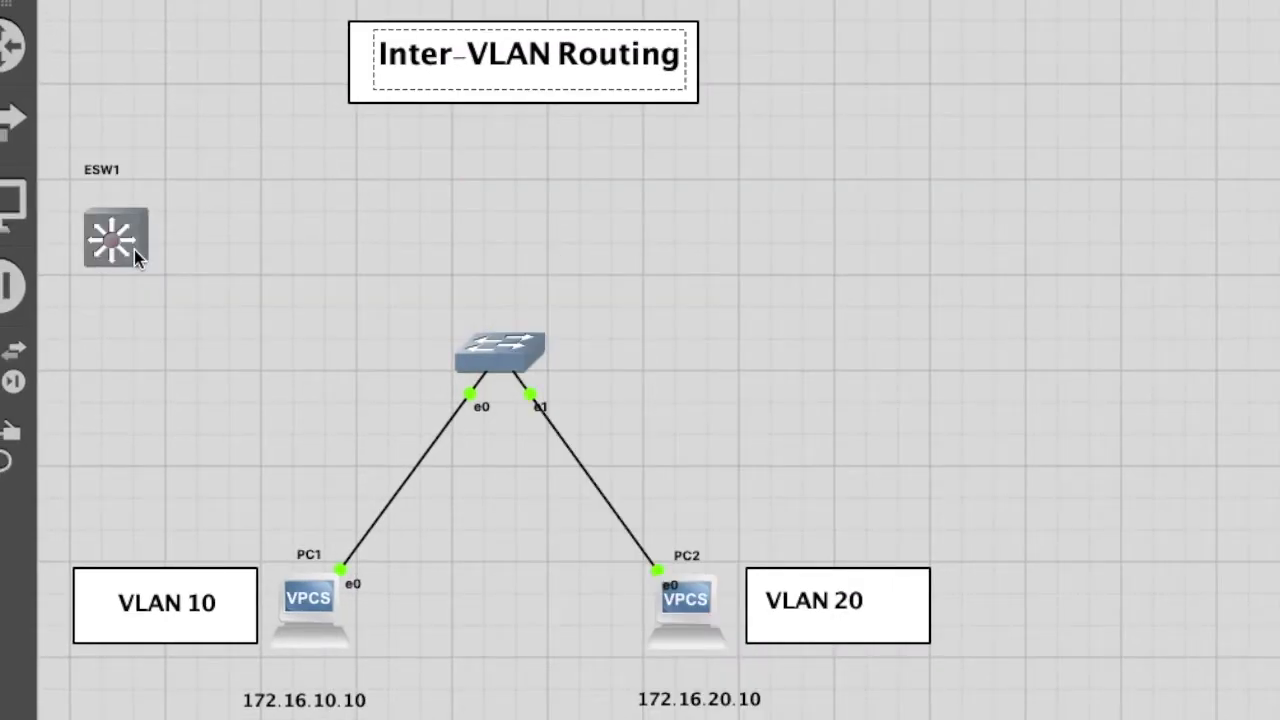
- Place ESW1 above Switch1 and handwrite underlined VLAN interface notes beside it
left_click_drag(134, 249, 523, 160)
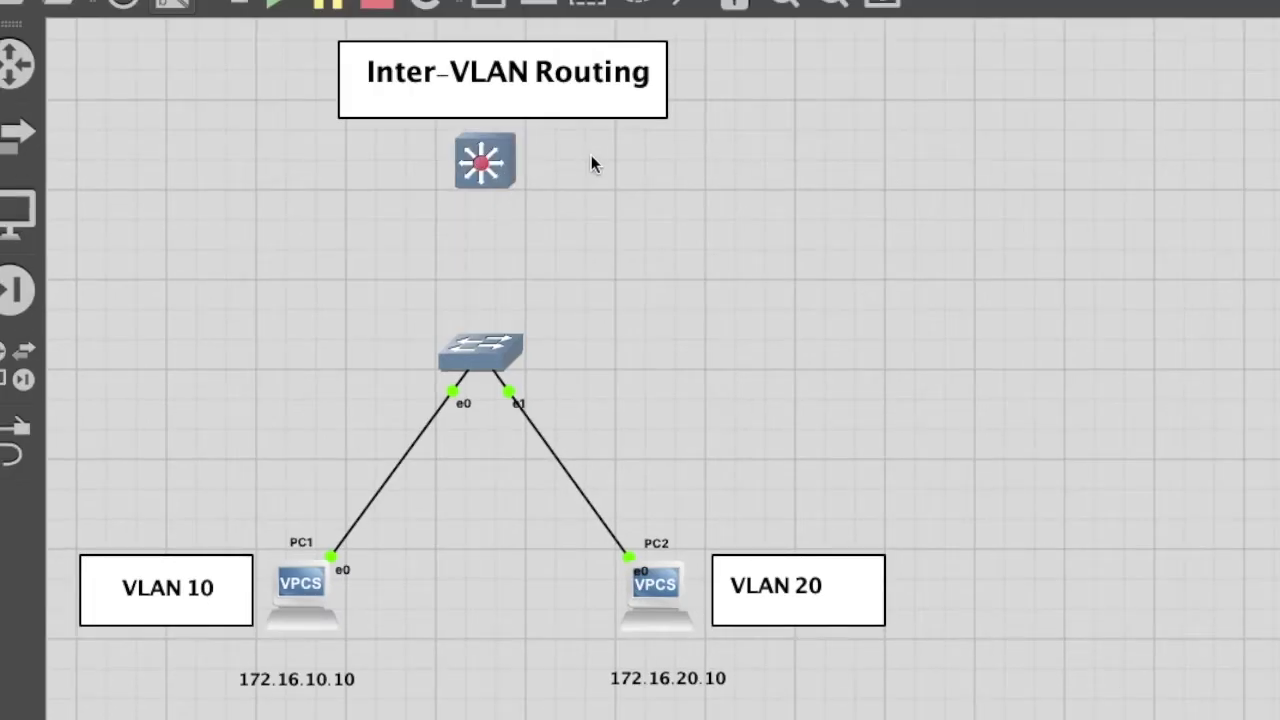
left_click(595, 155)
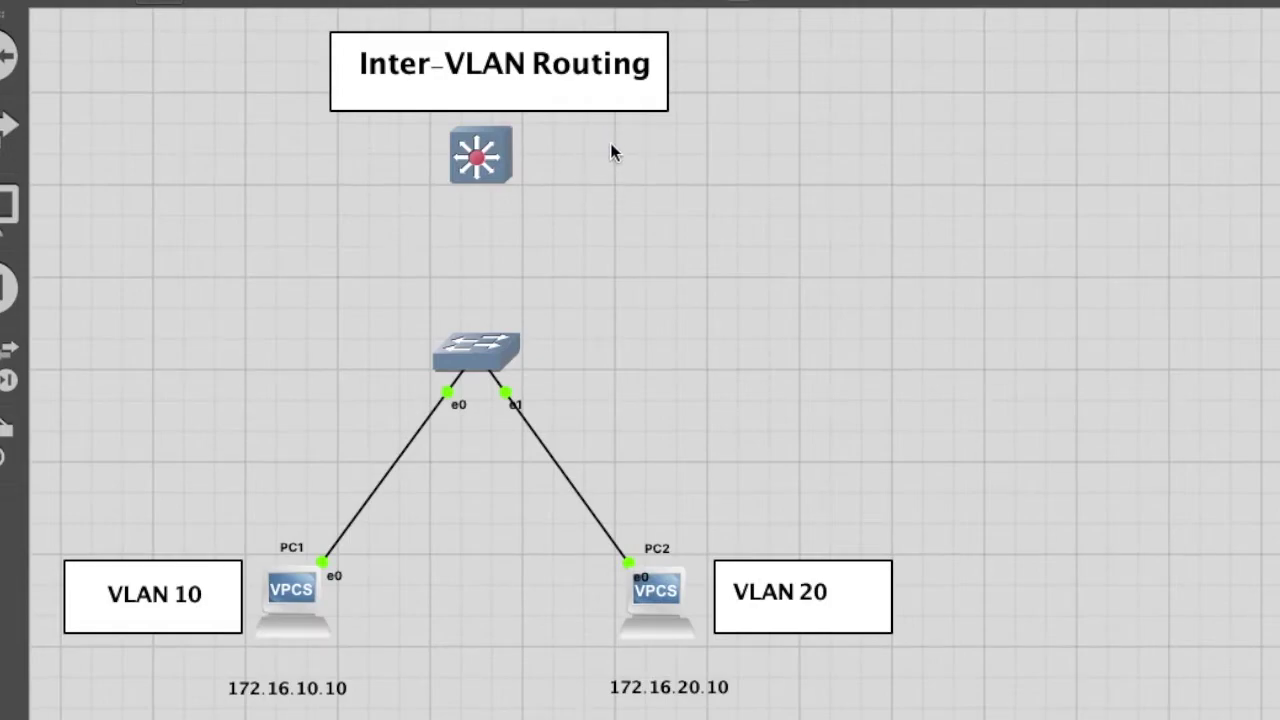
mouse_move(603, 128)
left_mouse_down()
mouse_move(602, 150)
mouse_move(643, 151)
mouse_move(666, 137)
mouse_move(663, 123)
mouse_move(700, 137)
mouse_move(737, 120)
mouse_move(805, 124)
mouse_move(810, 108)
left_mouse_up()
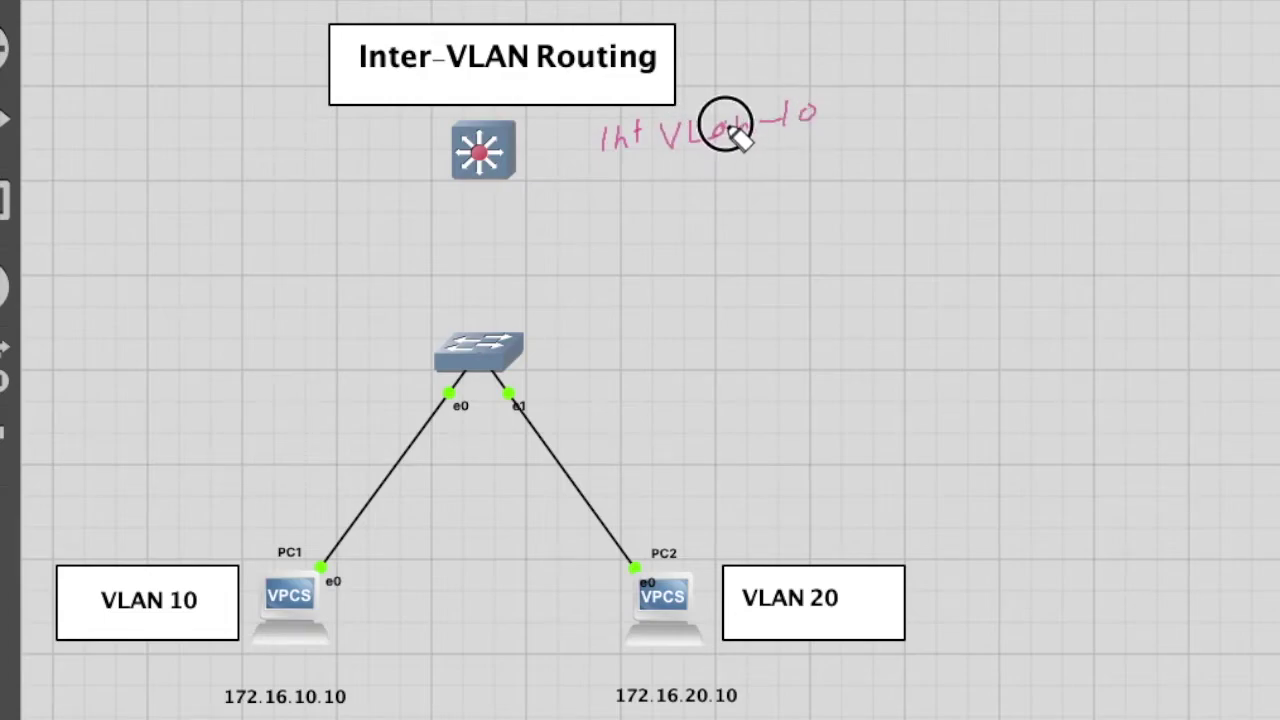
mouse_move(606, 168)
left_mouse_down()
mouse_move(634, 191)
mouse_move(657, 171)
mouse_move(720, 177)
mouse_move(737, 194)
mouse_move(777, 171)
mouse_move(782, 190)
left_mouse_up()
left_click_drag(692, 222, 840, 183)
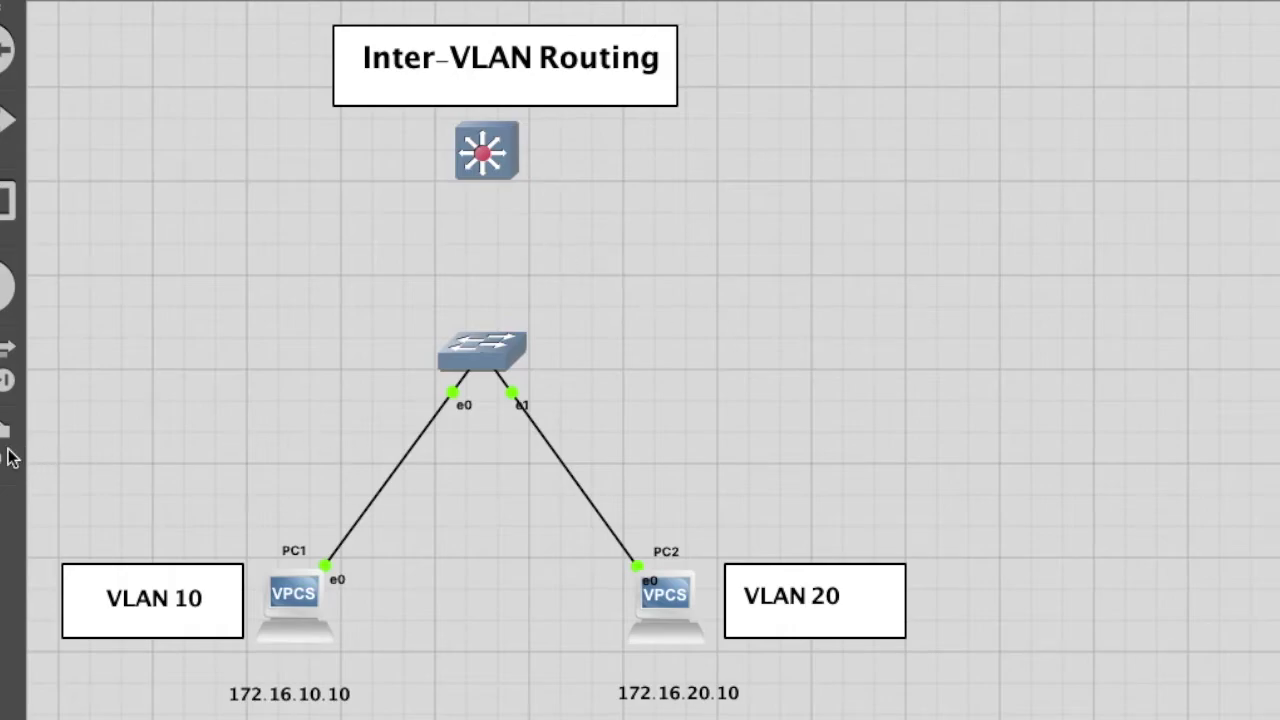
left_click(483, 361)
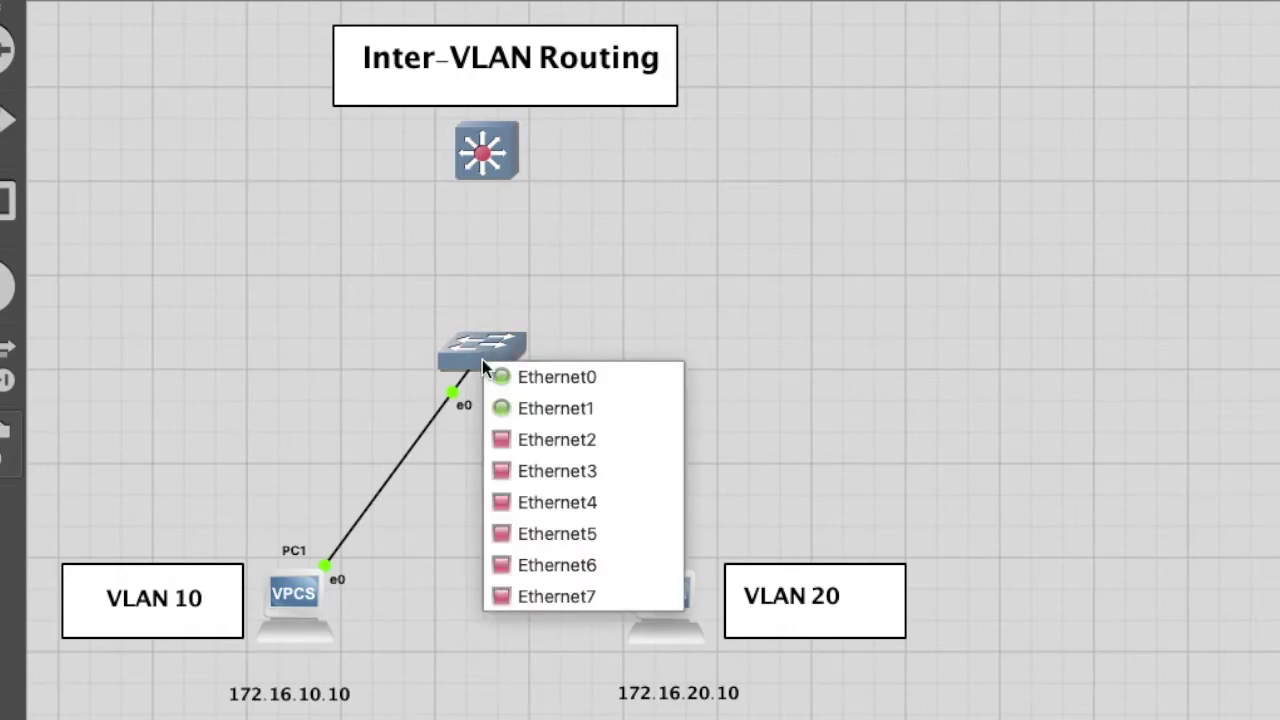
left_click(545, 440)
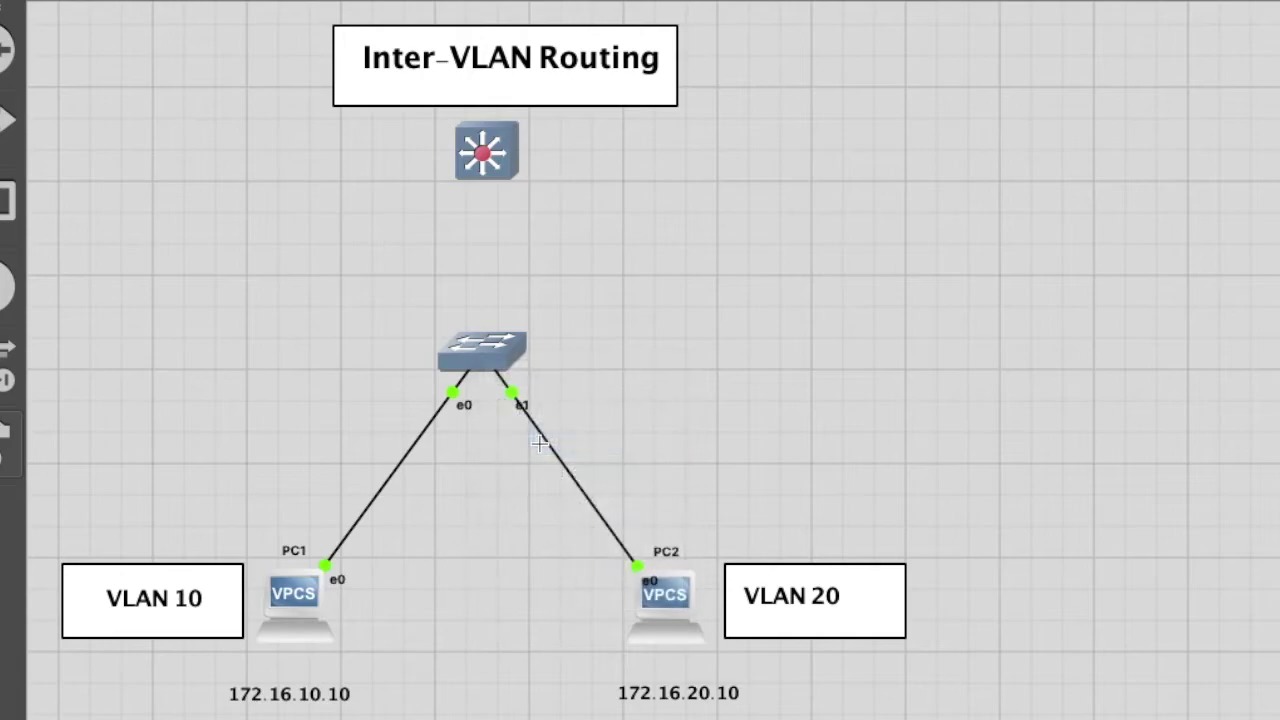
left_click(480, 160)
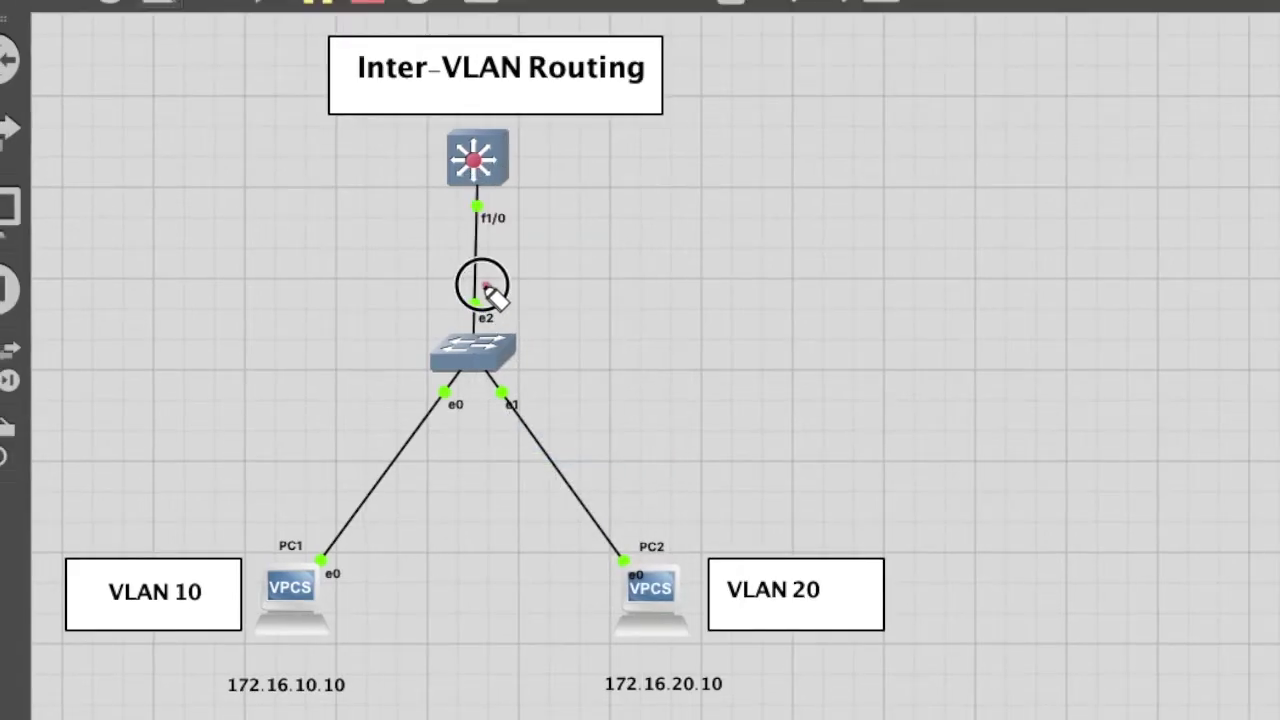
mouse_move(489, 288)
left_mouse_down()
mouse_move(457, 314)
mouse_move(495, 288)
left_mouse_up()
mouse_move(508, 190)
left_mouse_down()
mouse_move(449, 190)
mouse_move(576, 187)
left_mouse_up()
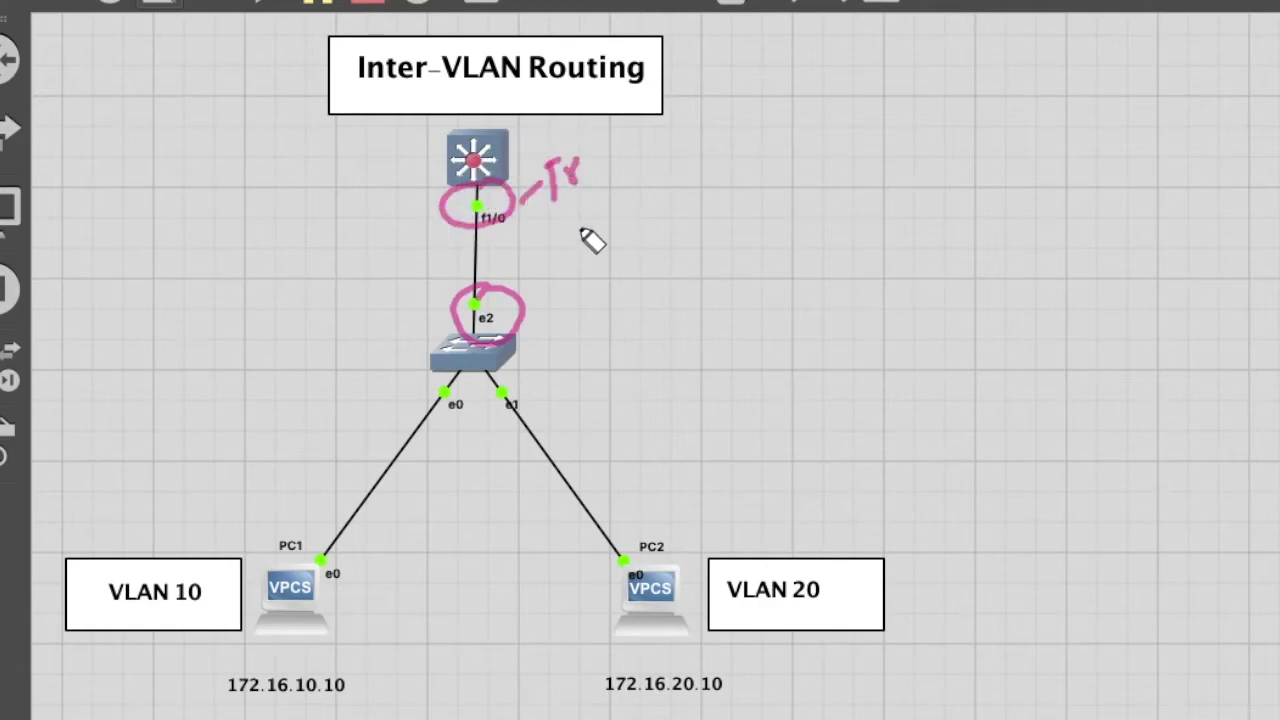
mouse_move(576, 176)
left_mouse_down()
mouse_move(611, 134)
mouse_move(628, 152)
left_mouse_up()
mouse_move(534, 297)
left_mouse_down()
mouse_move(586, 280)
mouse_move(566, 317)
mouse_move(600, 290)
left_mouse_up()
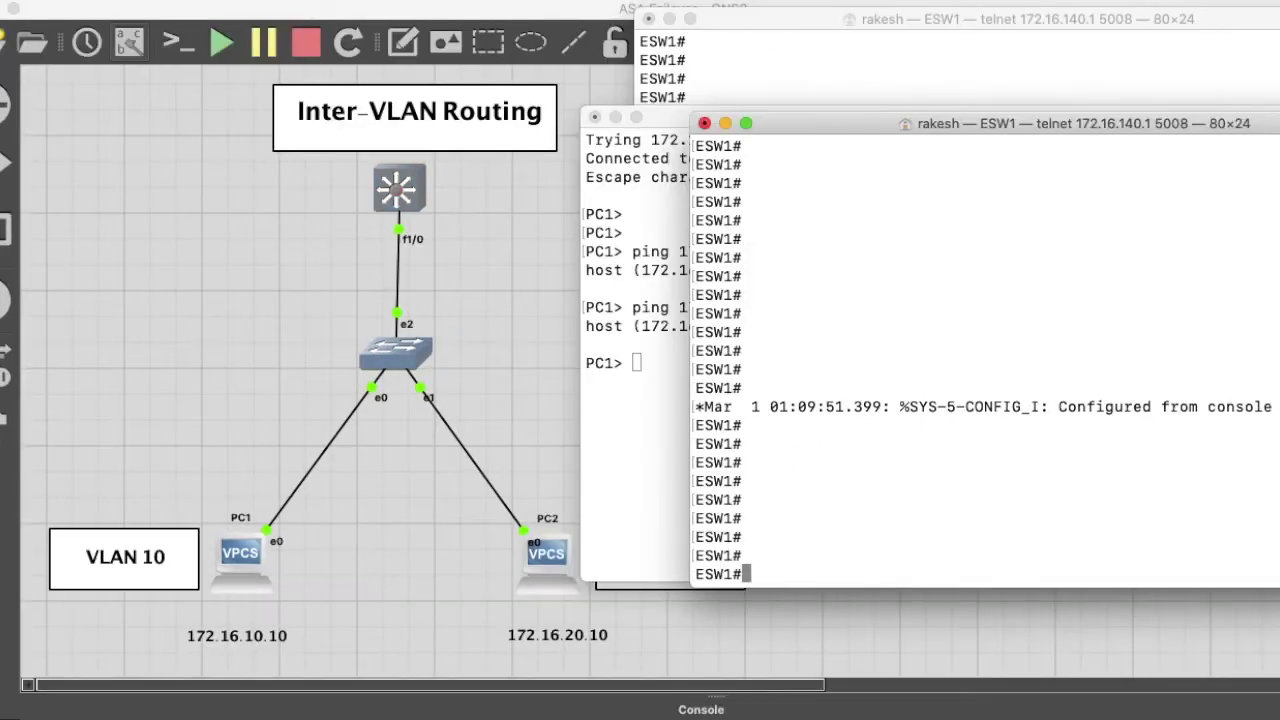
- Enter the vlan database mode on ESW1's console
key("Return")
key("Return")
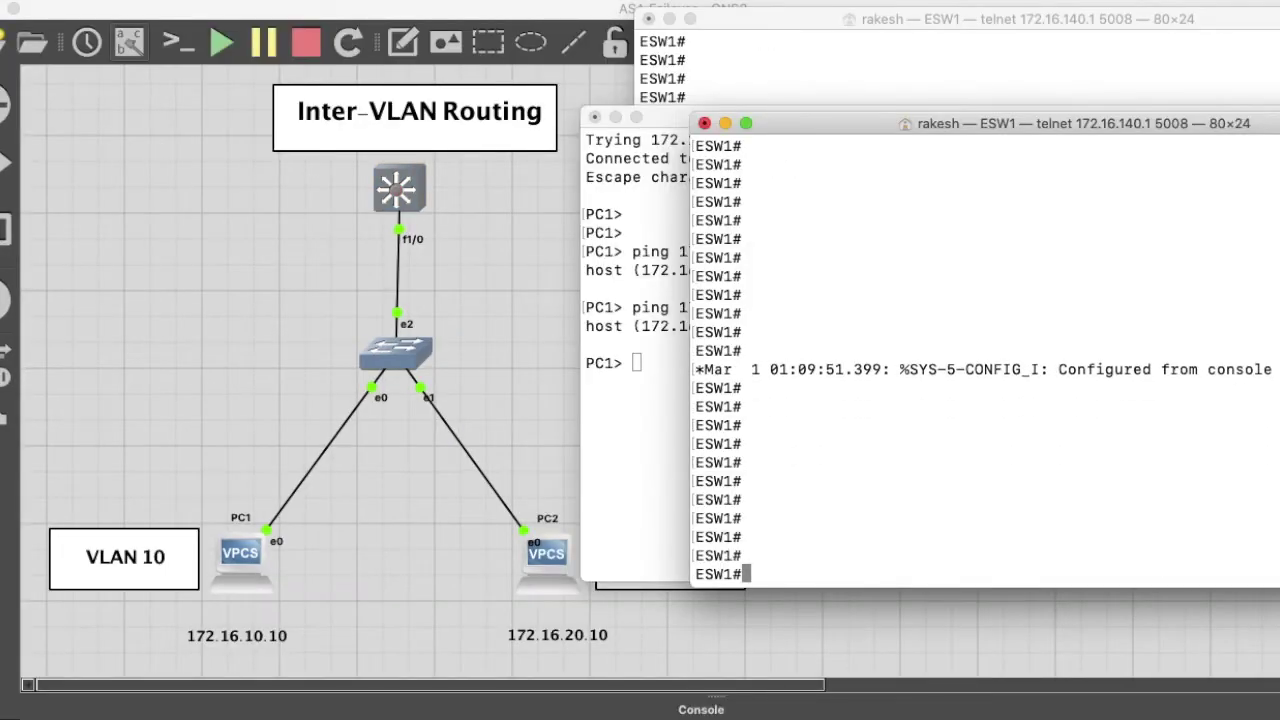
type("vla")
key("Tab")
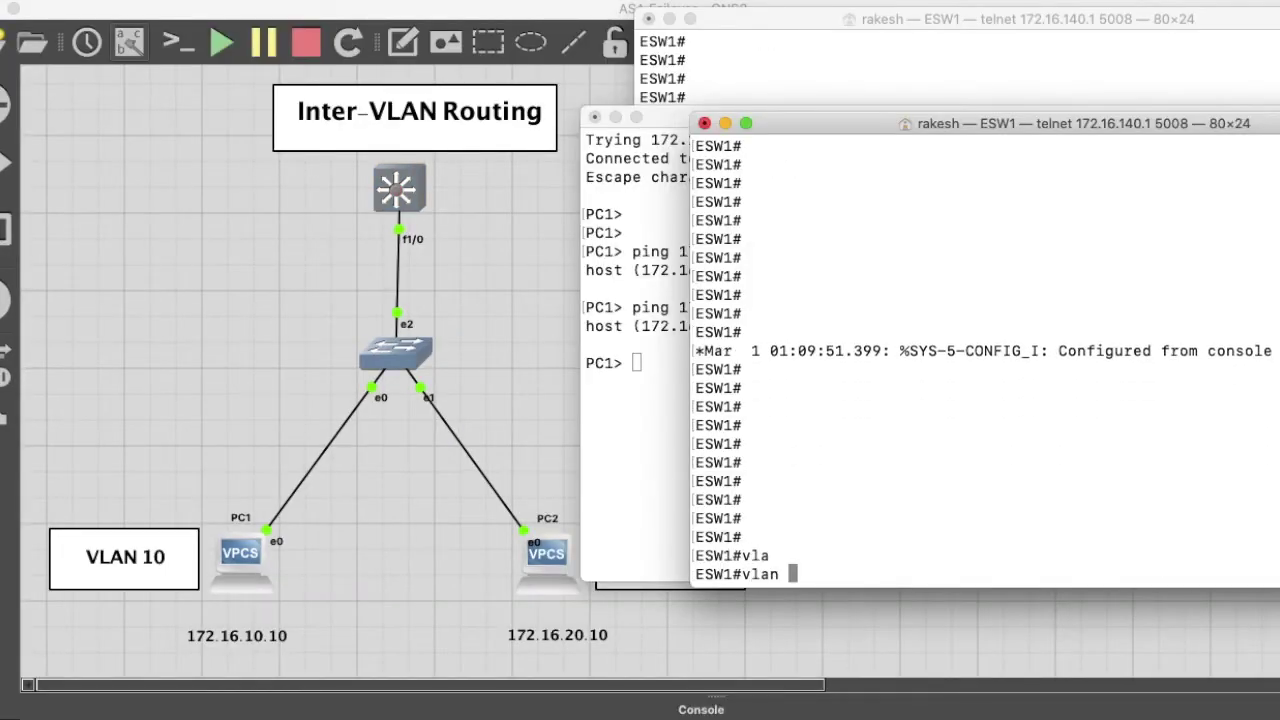
type("da")
key("Tab")
key("Return")
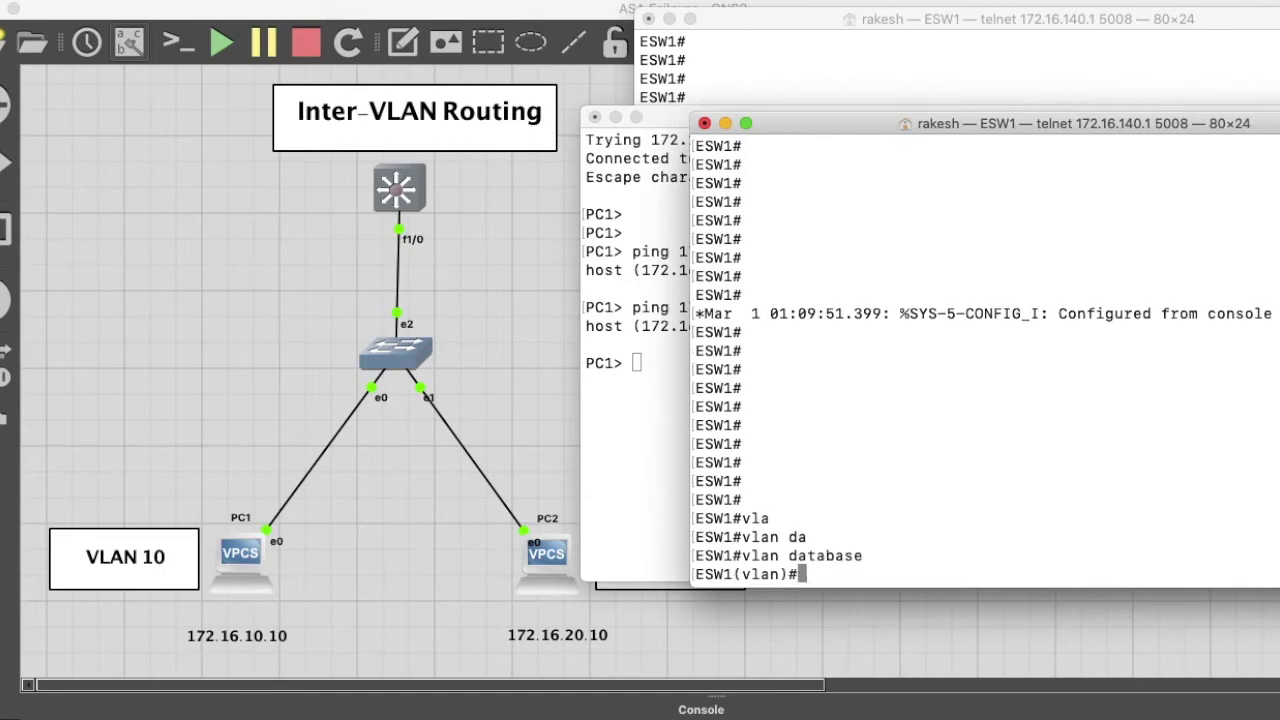
key("Return")
key("Return")
key("Return")
- Create VLAN 10 and VLAN 20 in the database
type("vla")
key("Tab")
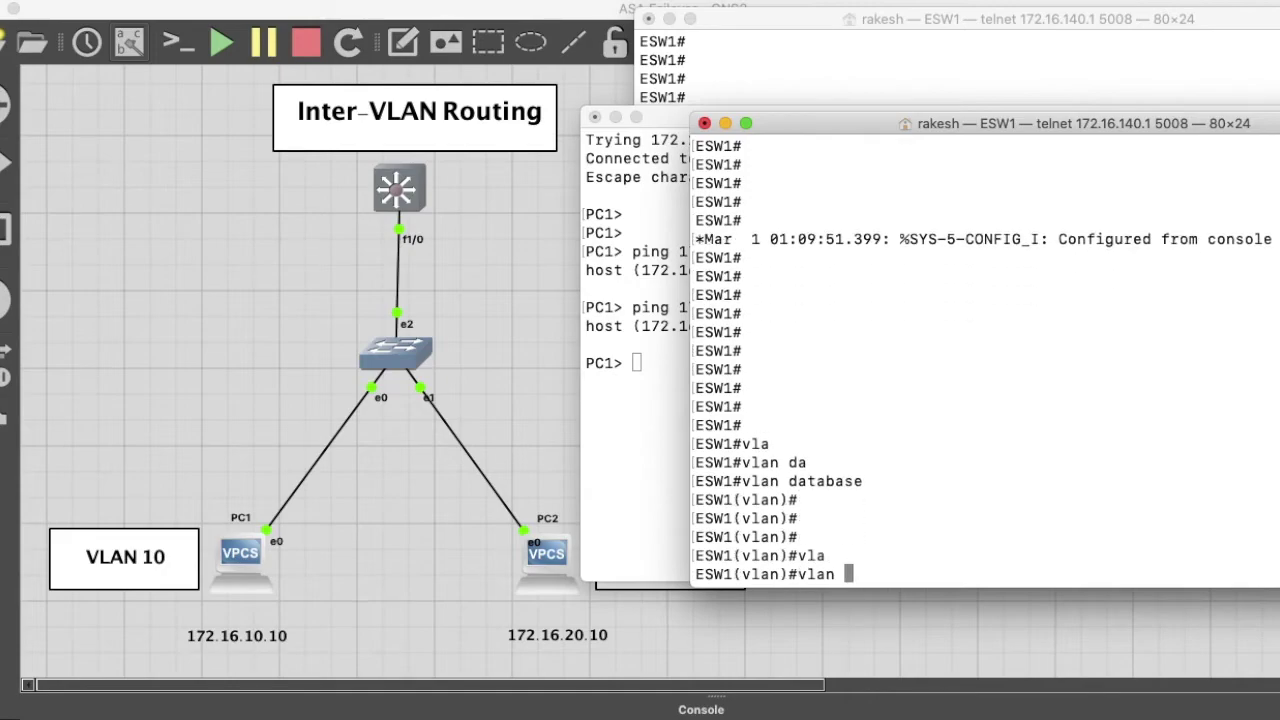
type("10")
key("Return")
key("Return")
key("Return")
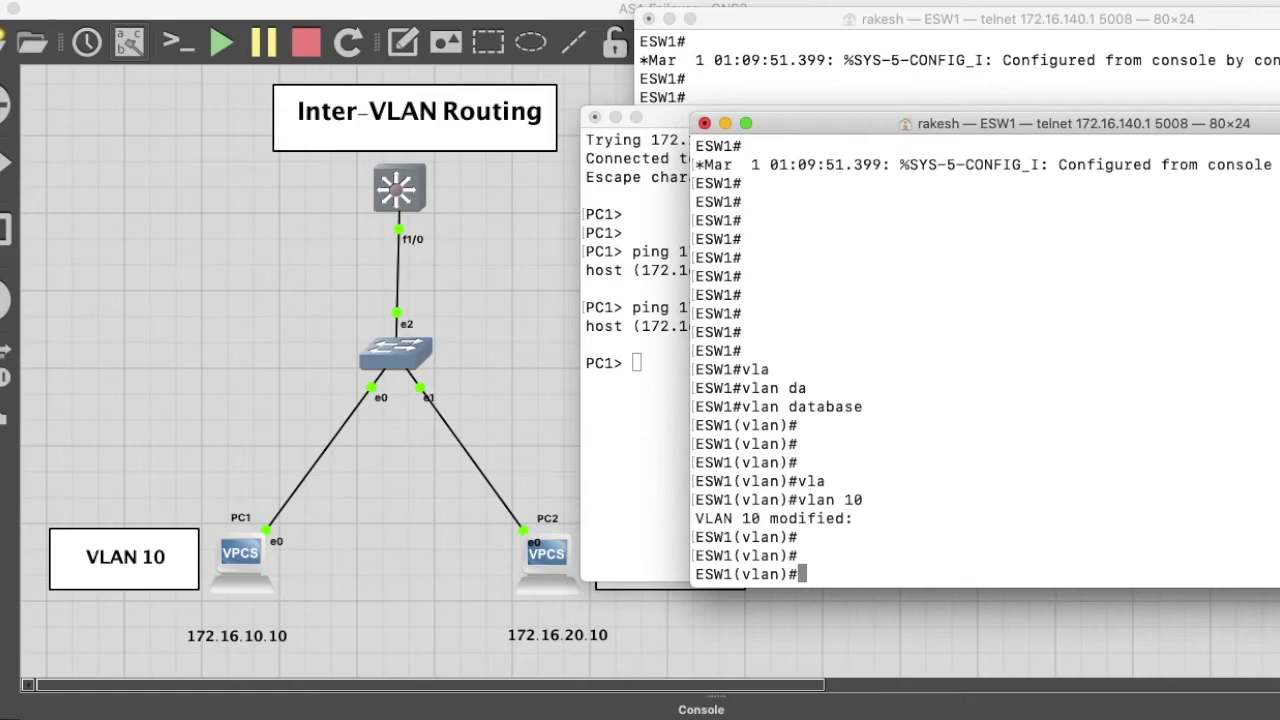
type("vla")
key("Tab")
type("20")
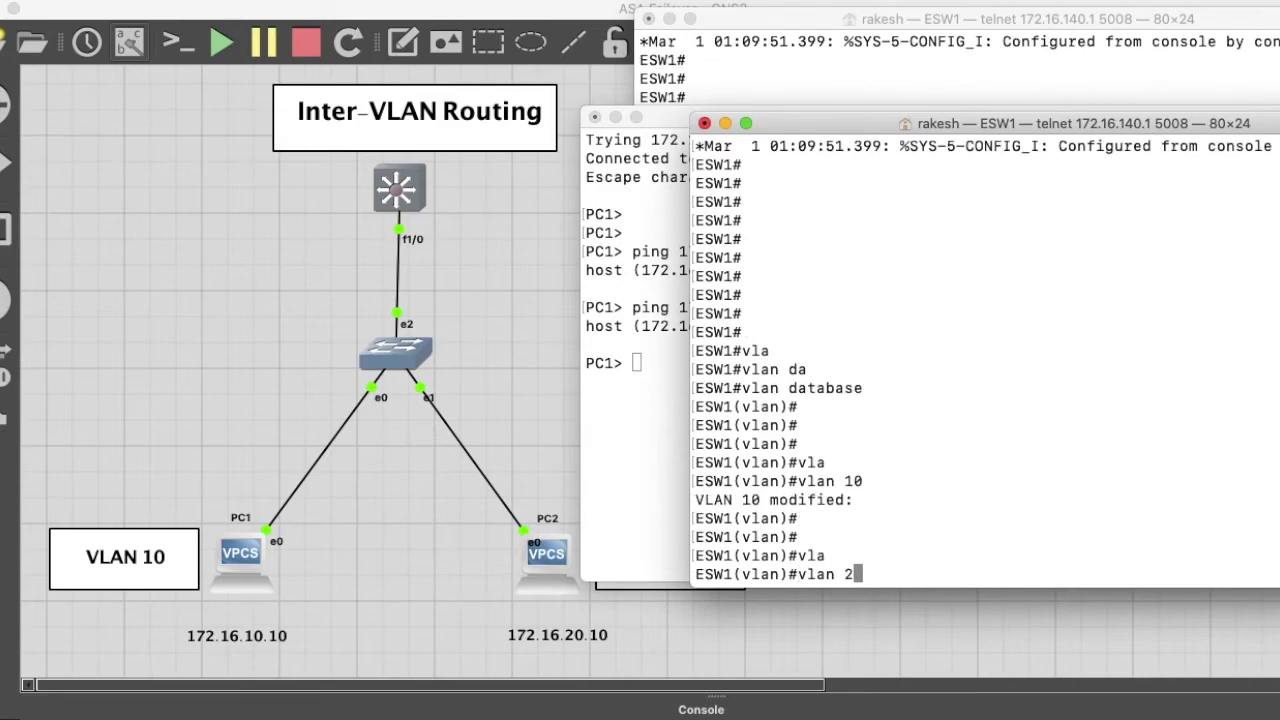
key("Return")
key("Return")
key("Return")
- Exit the VLAN database and enter interface vlan 10 on ESW1
type("exi")
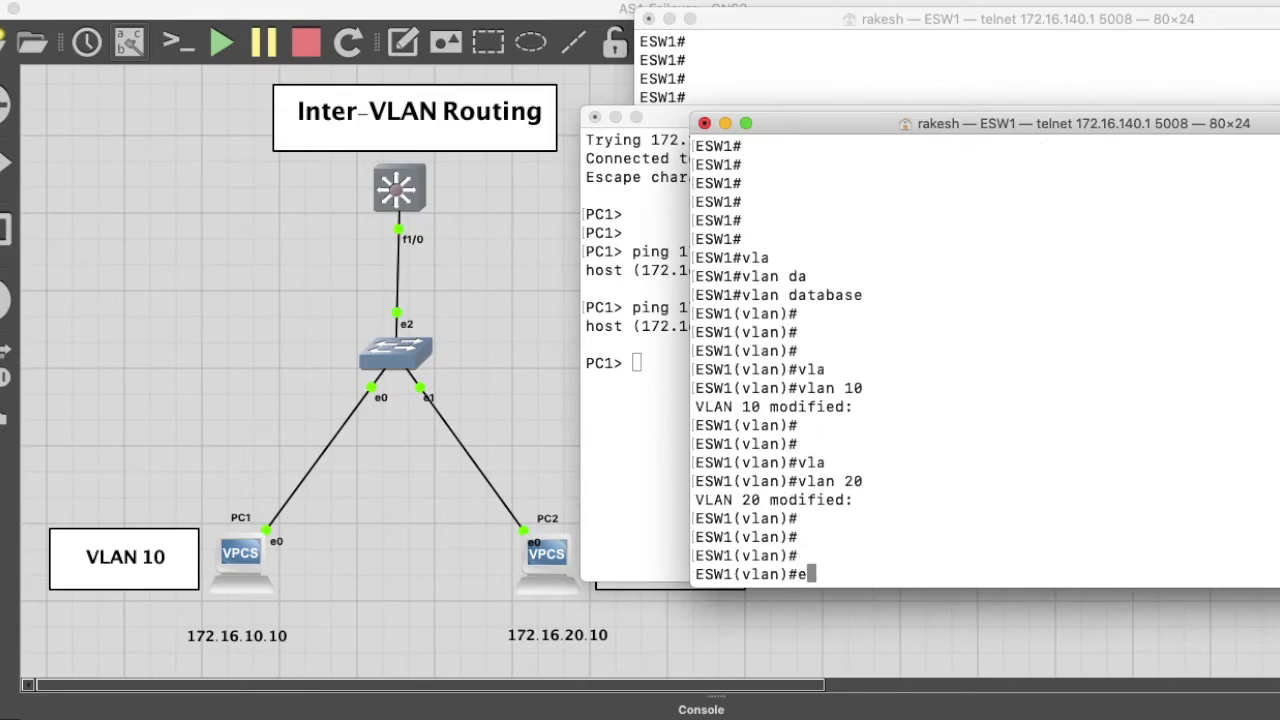
type("t")
key("Return")
type("int")
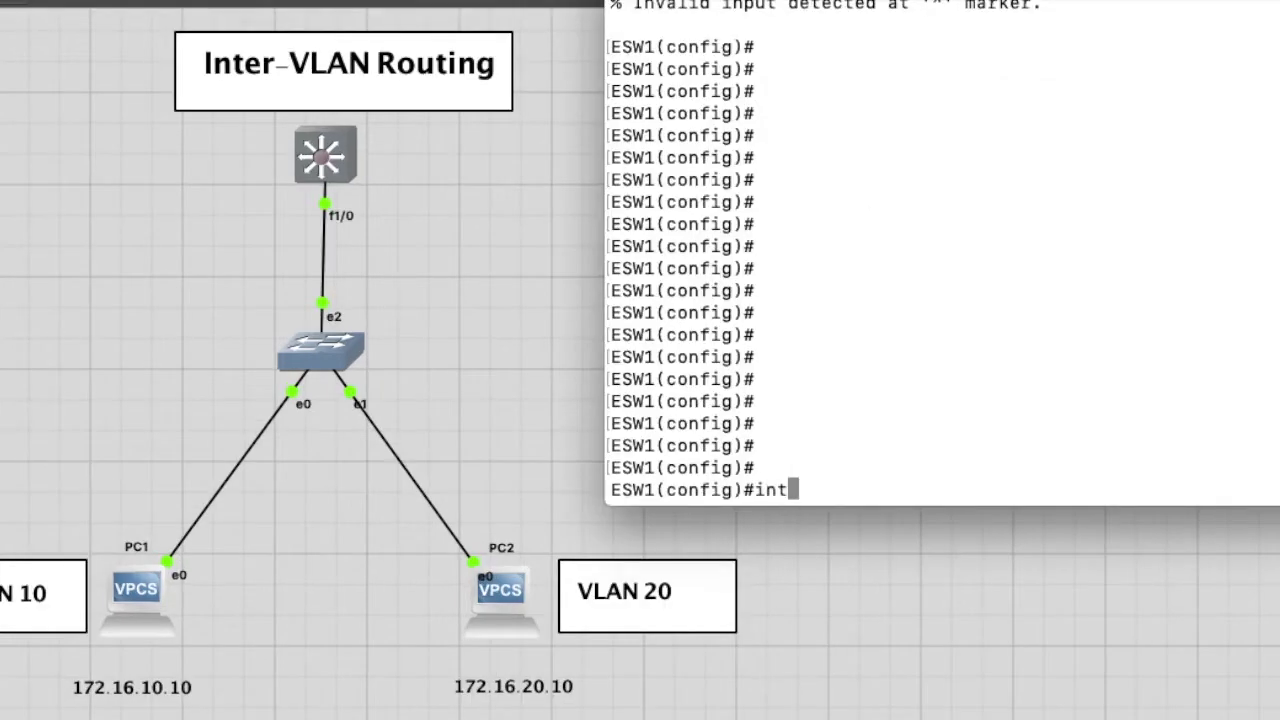
key("Tab")
type("vla")
key("Tab")
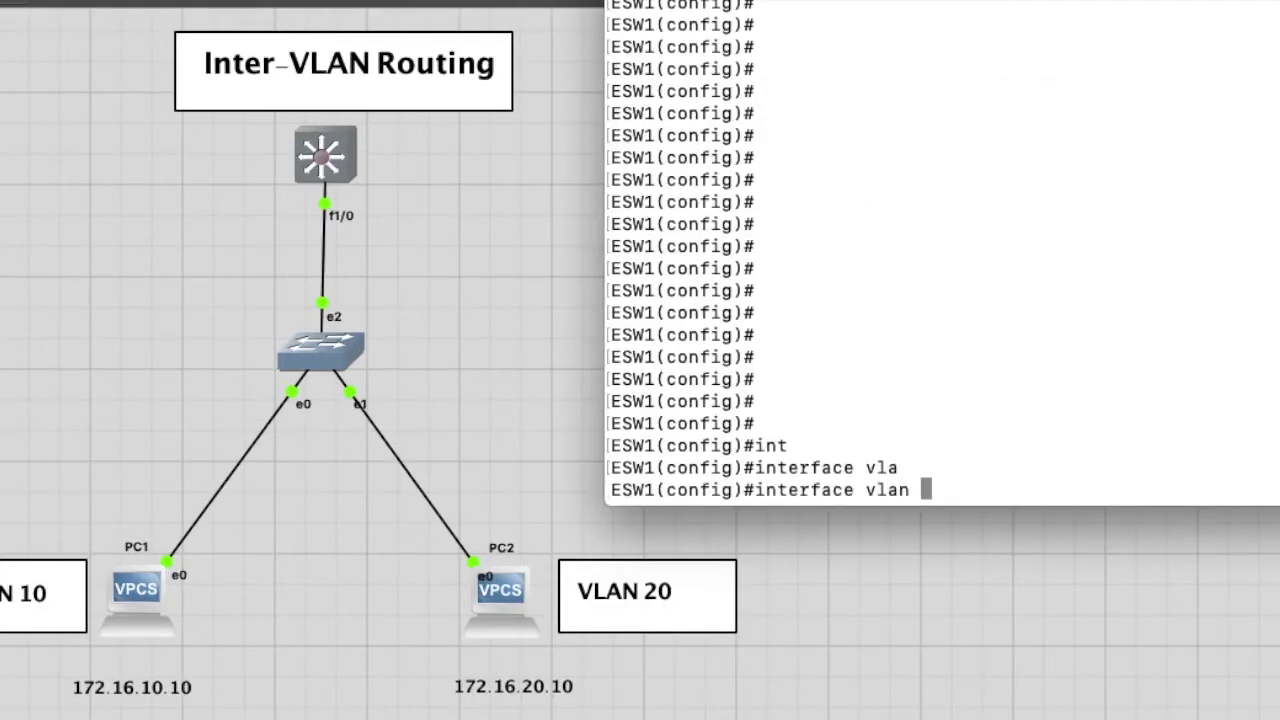
type("10")
key("Return")
key("Return")
key("Return")
key("Return")
- Assign 172.16.10.1 255.255.255.0 to interface vlan 10, enable it with no shut, and exit
type("ip add")
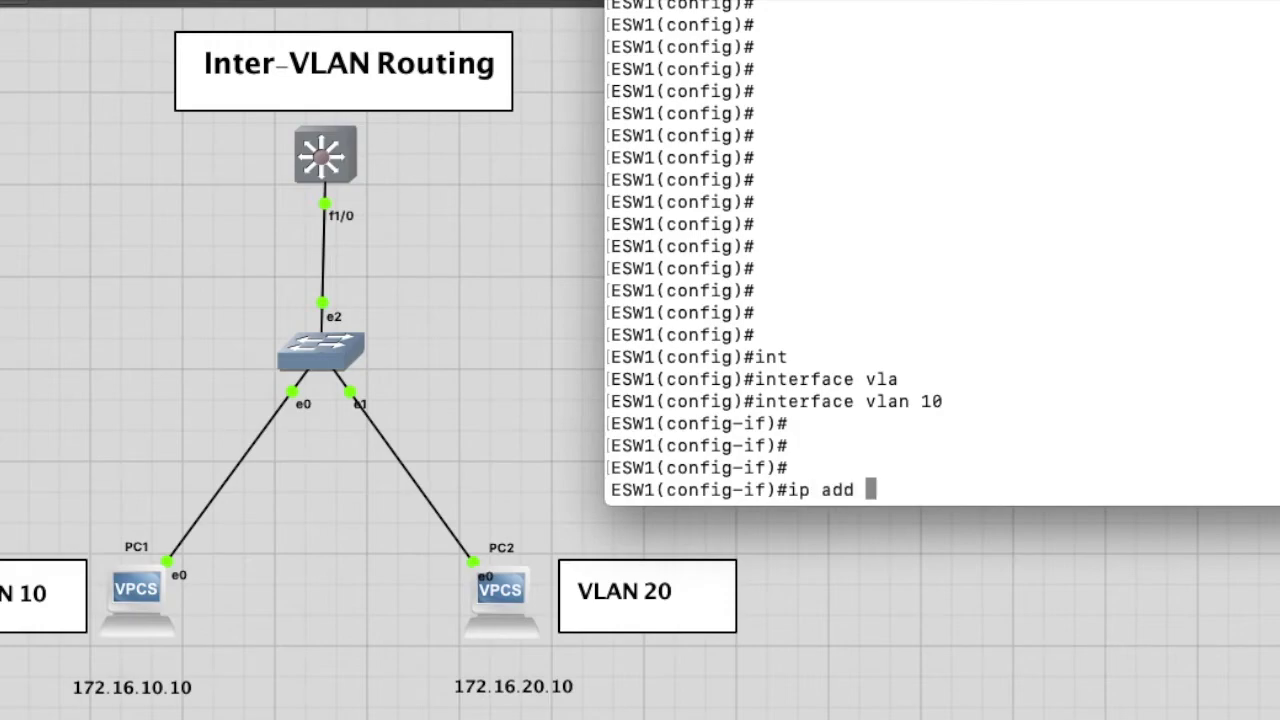
type(" 172.16.")
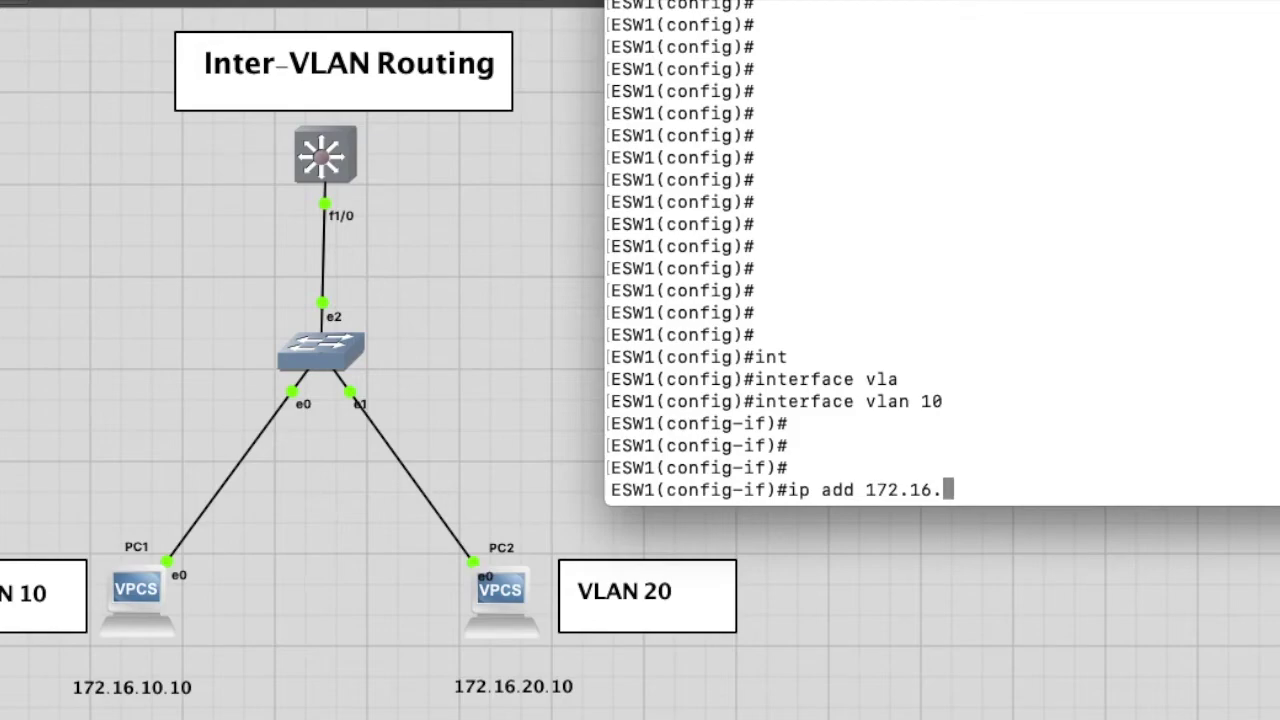
type("10.1 2")
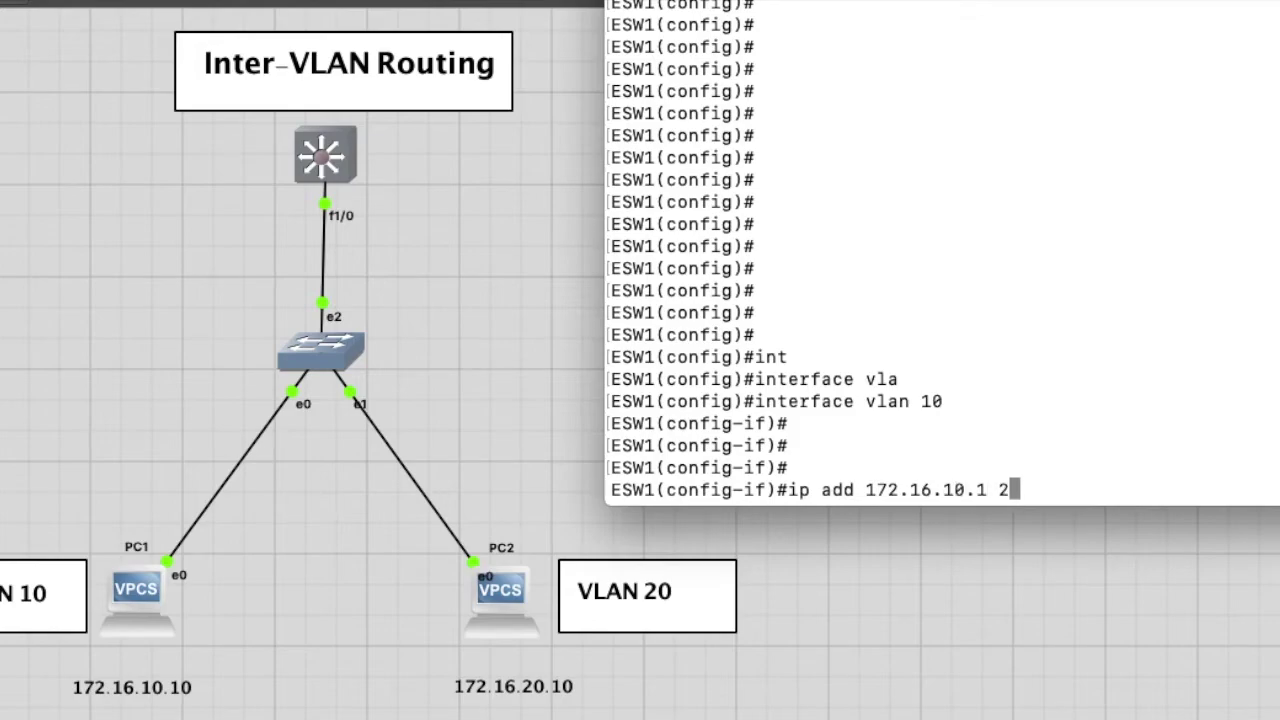
type("55.255.25")
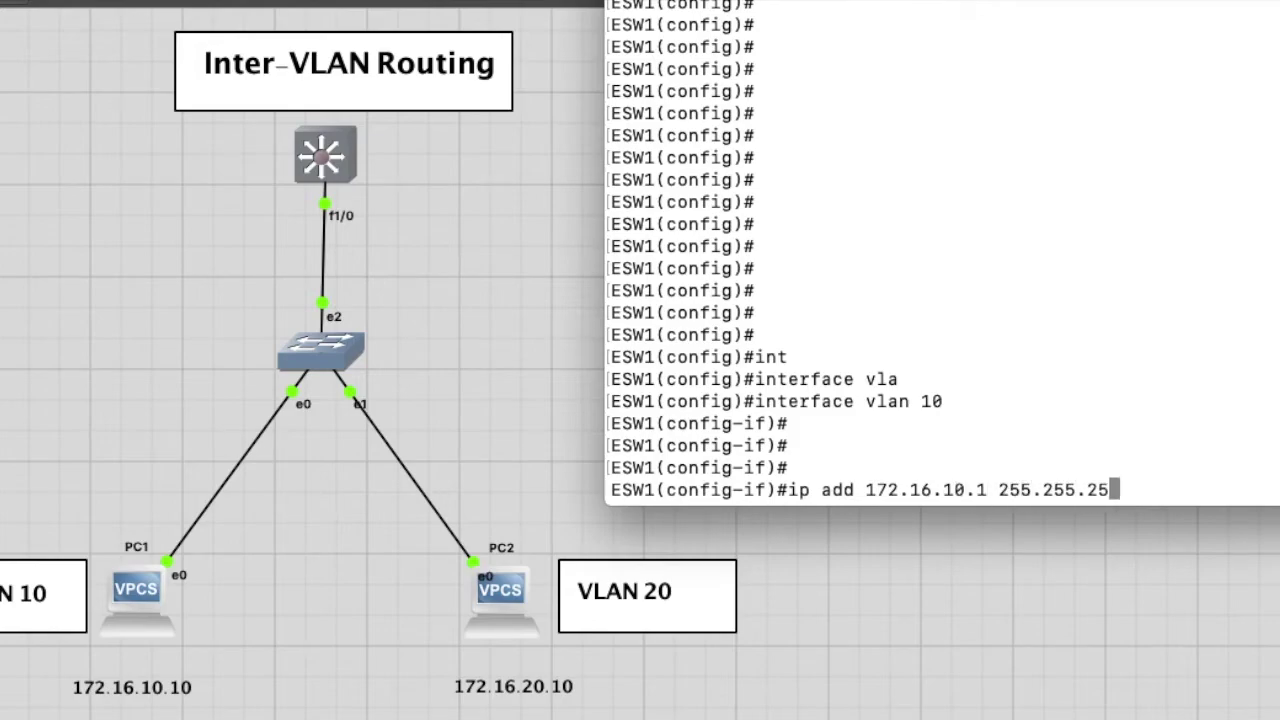
type("5.0")
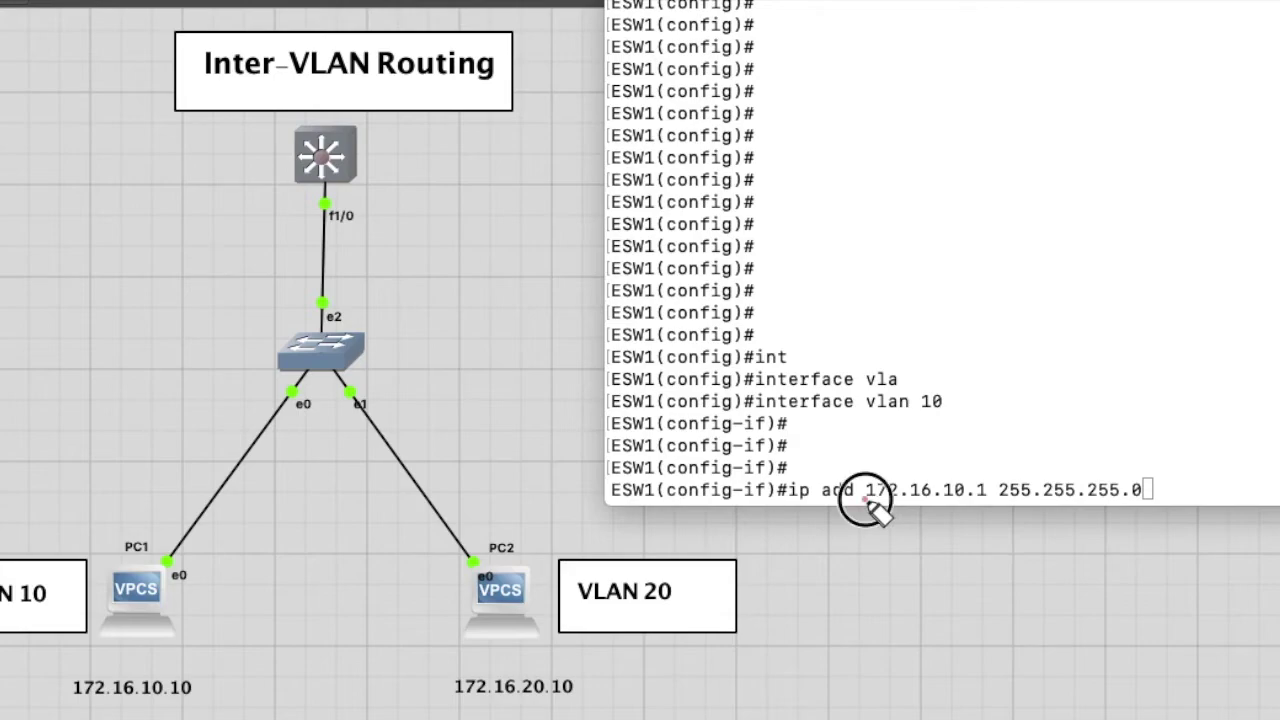
left_click_drag(864, 499, 993, 500)
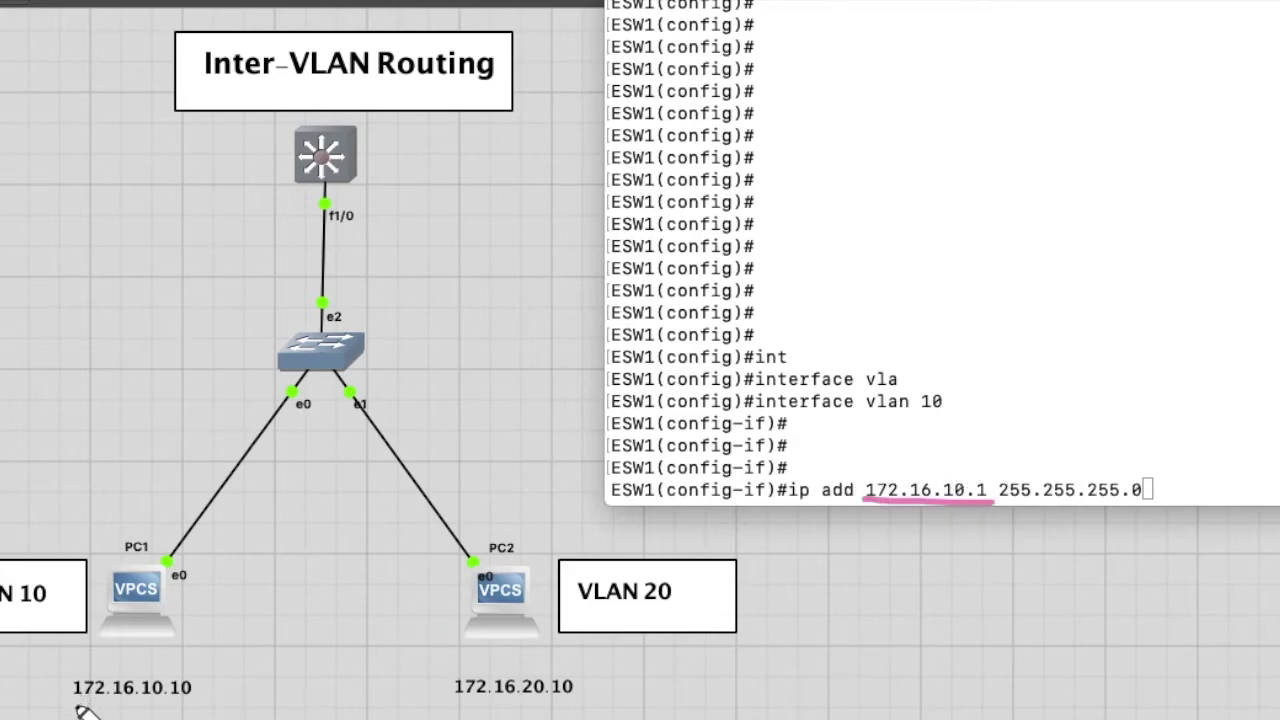
left_click_drag(72, 705, 243, 706)
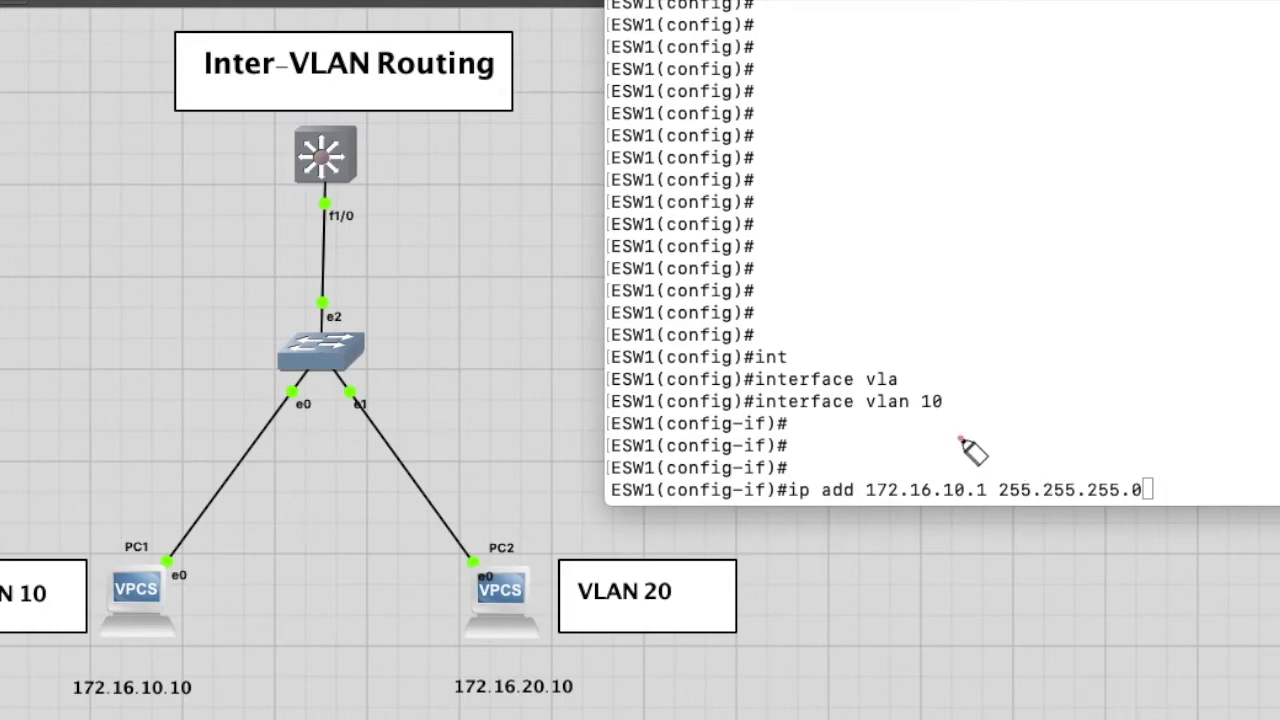
key("Return")
key("Return")
key("Return")
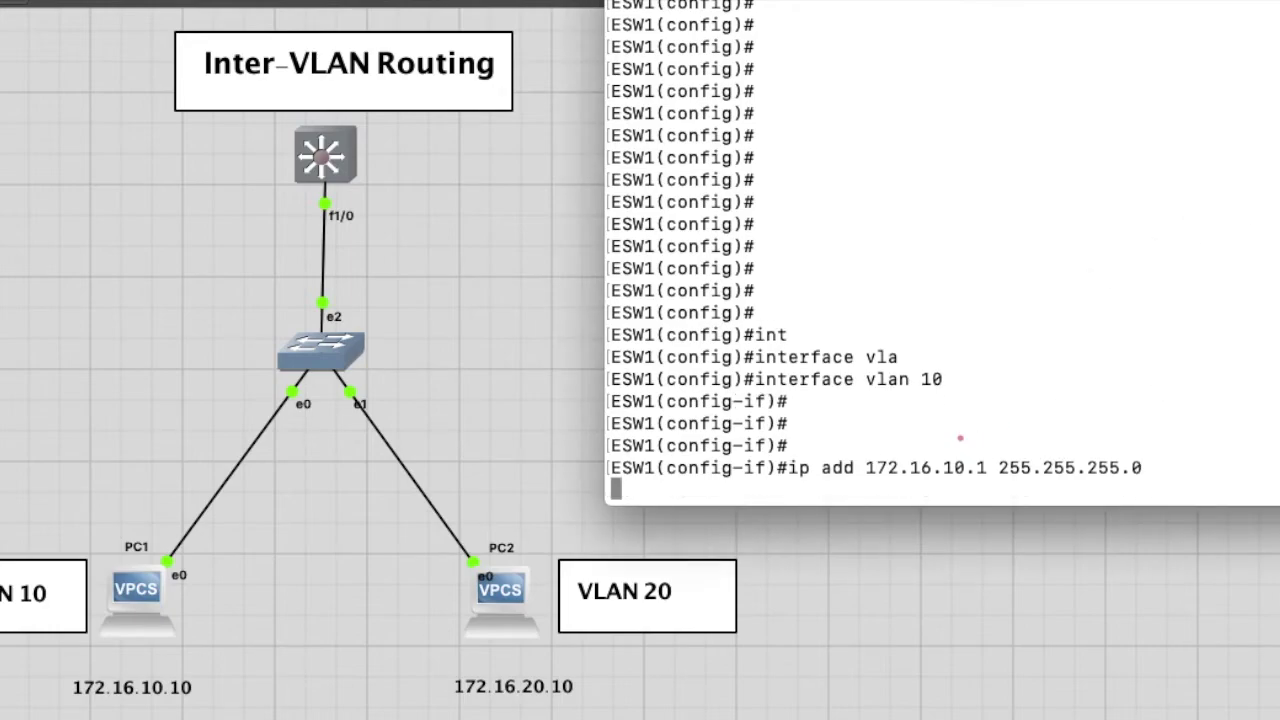
type("no shut")
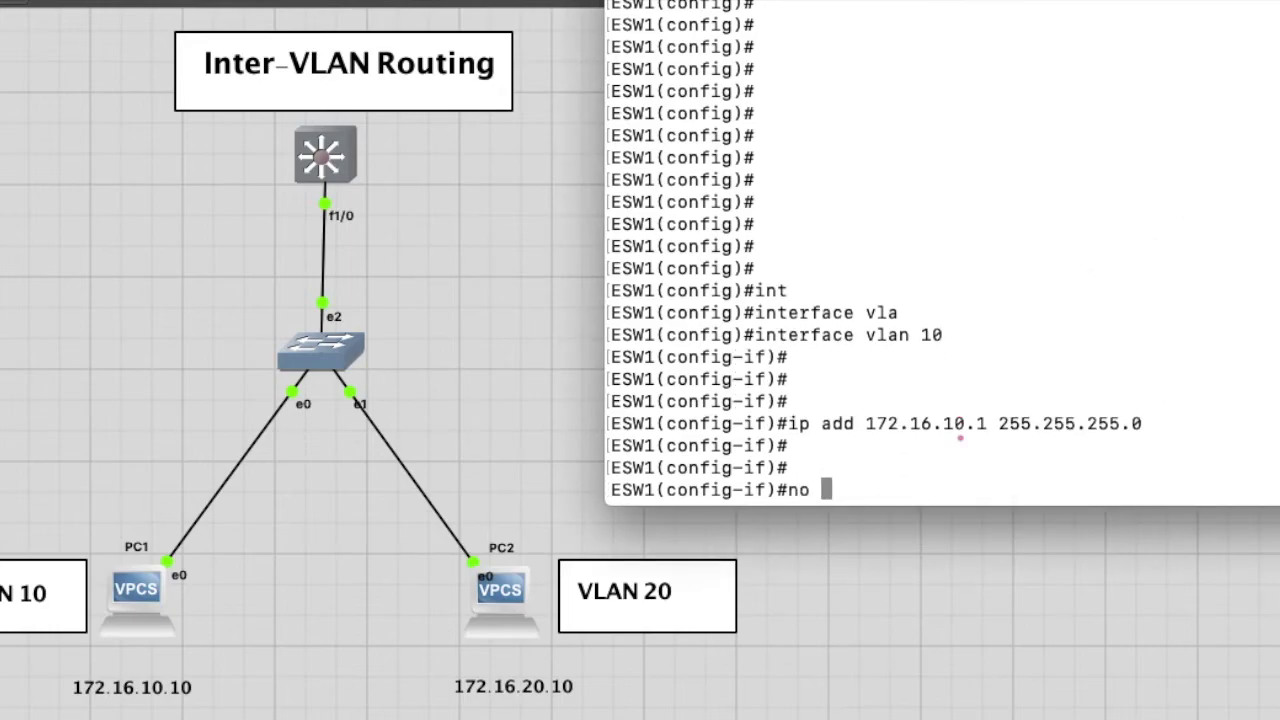
key("Return")
key("Return")
key("Return")
key("Return")
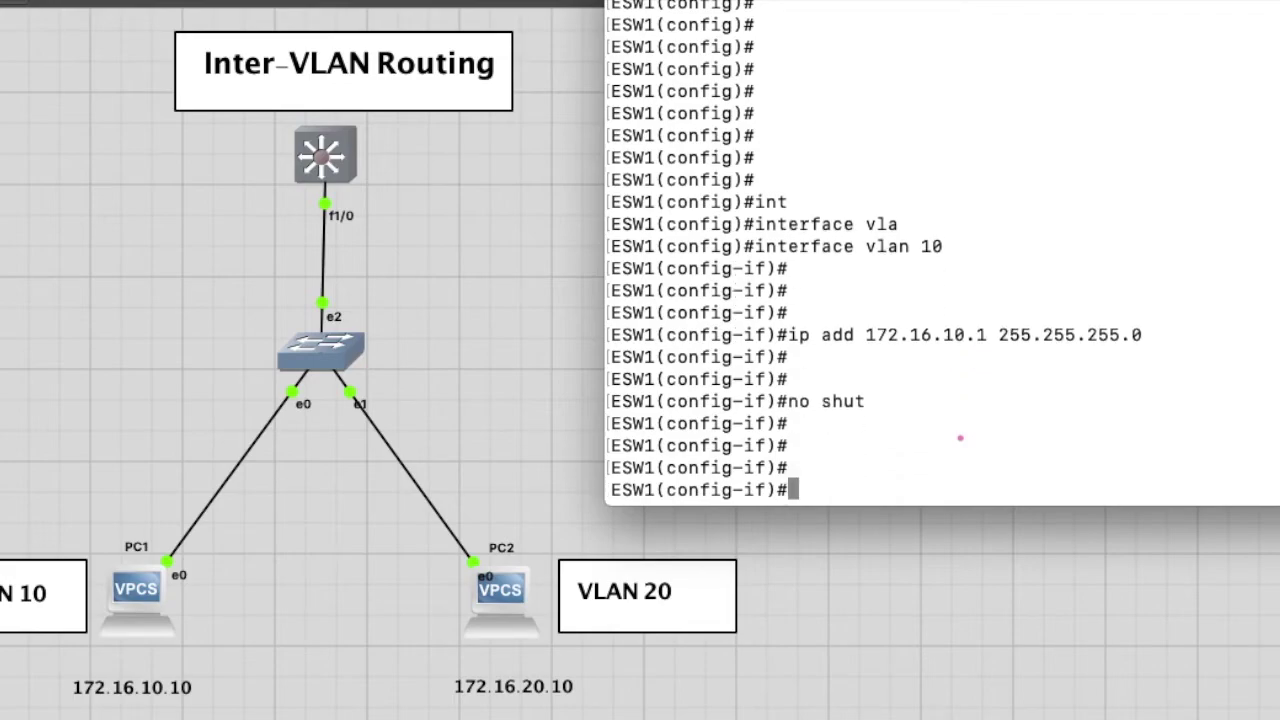
type("exi")
key("Return")
key("Return")
key("Return")
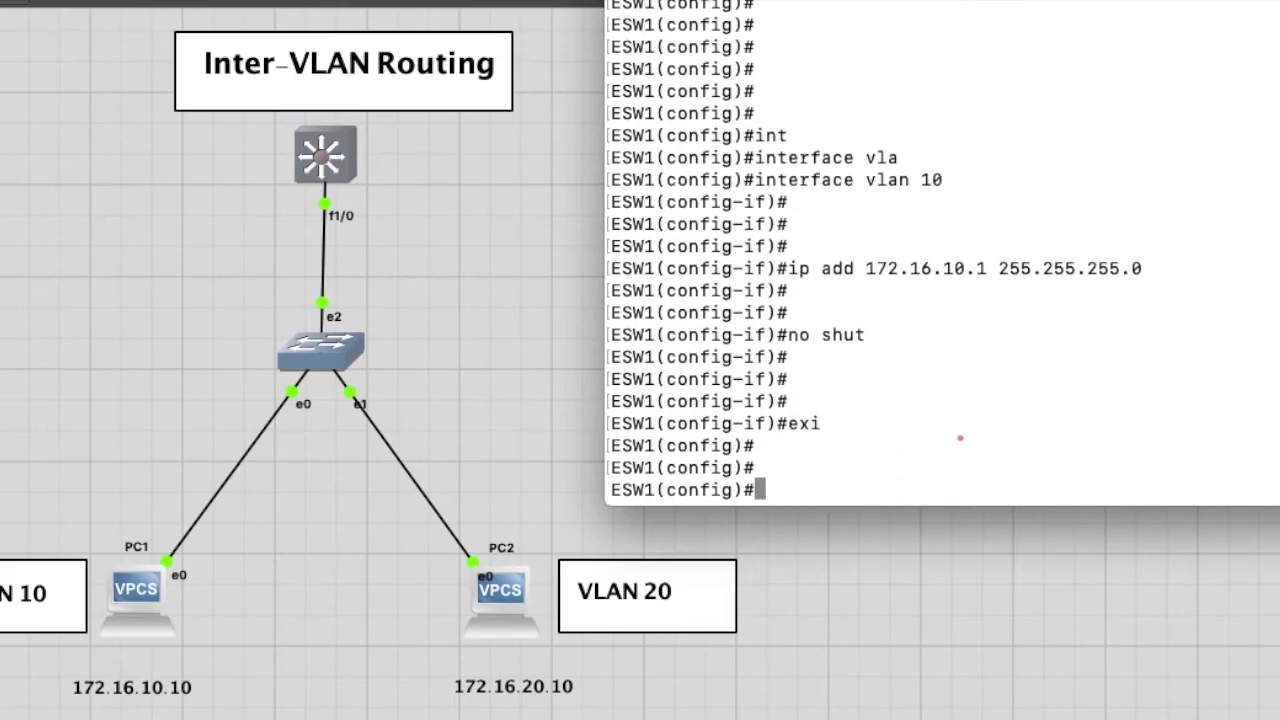
- Open interface vlan 20 and assign it 172.16.20.1 255.255.255.0
type("int vla")
key("Tab")
type("20")
key("Return")
key("Return")
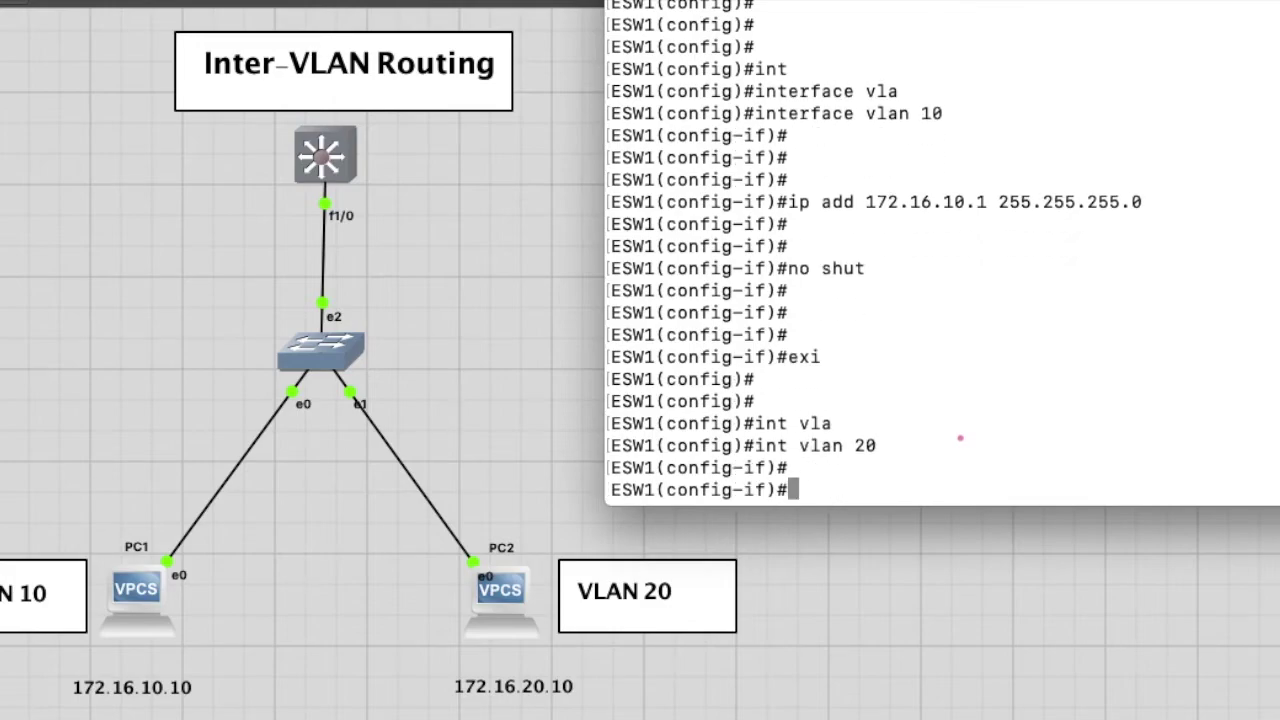
key("Return")
key("Return")
type("ip add ")
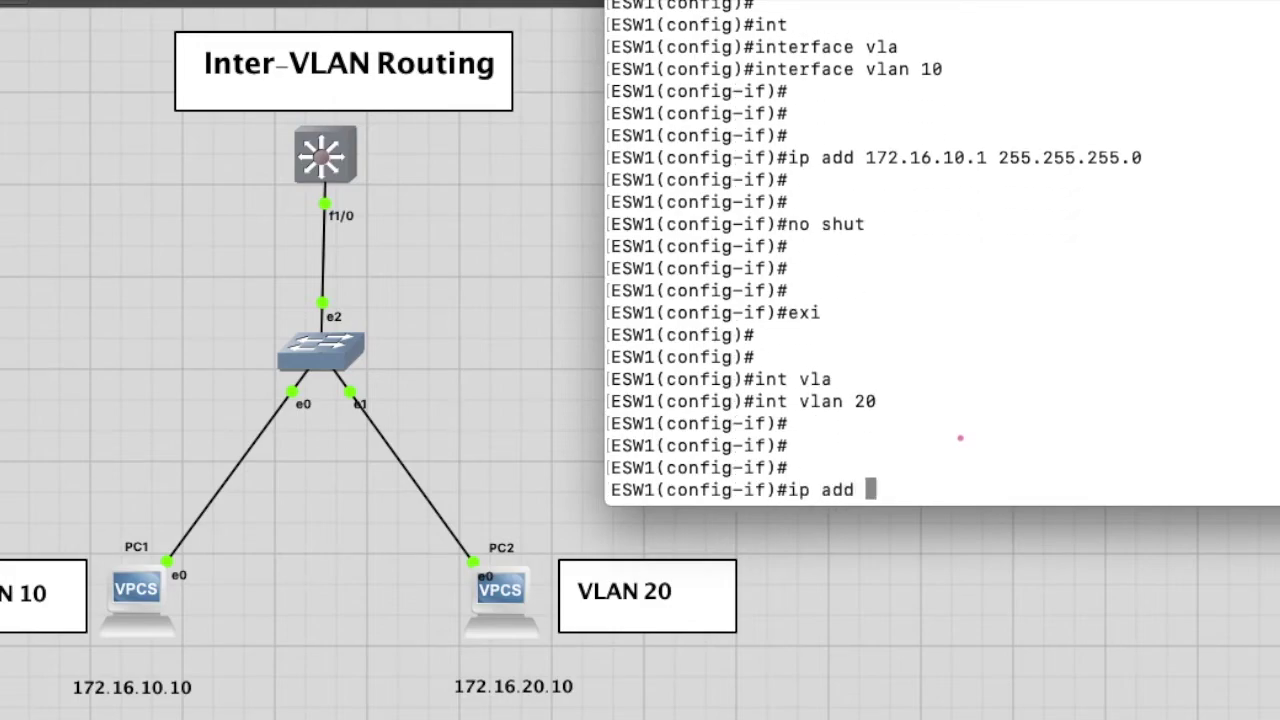
type("172.16.2")
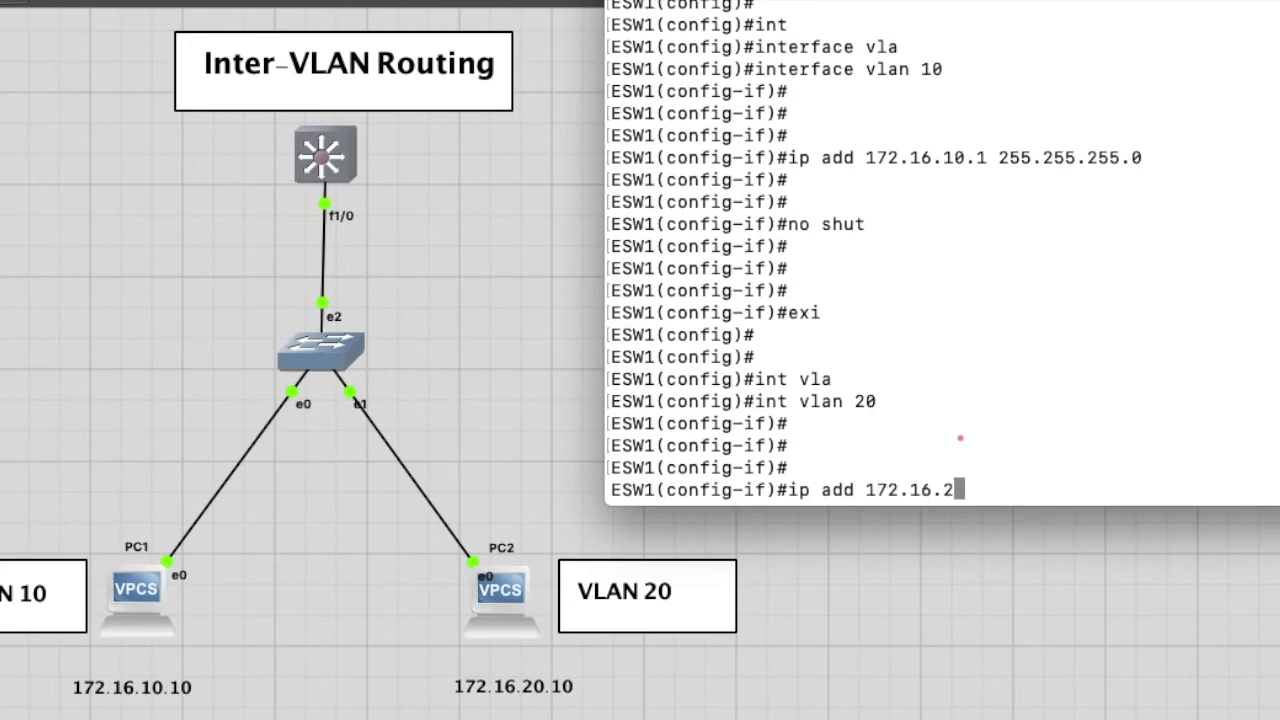
type("0.1 255")
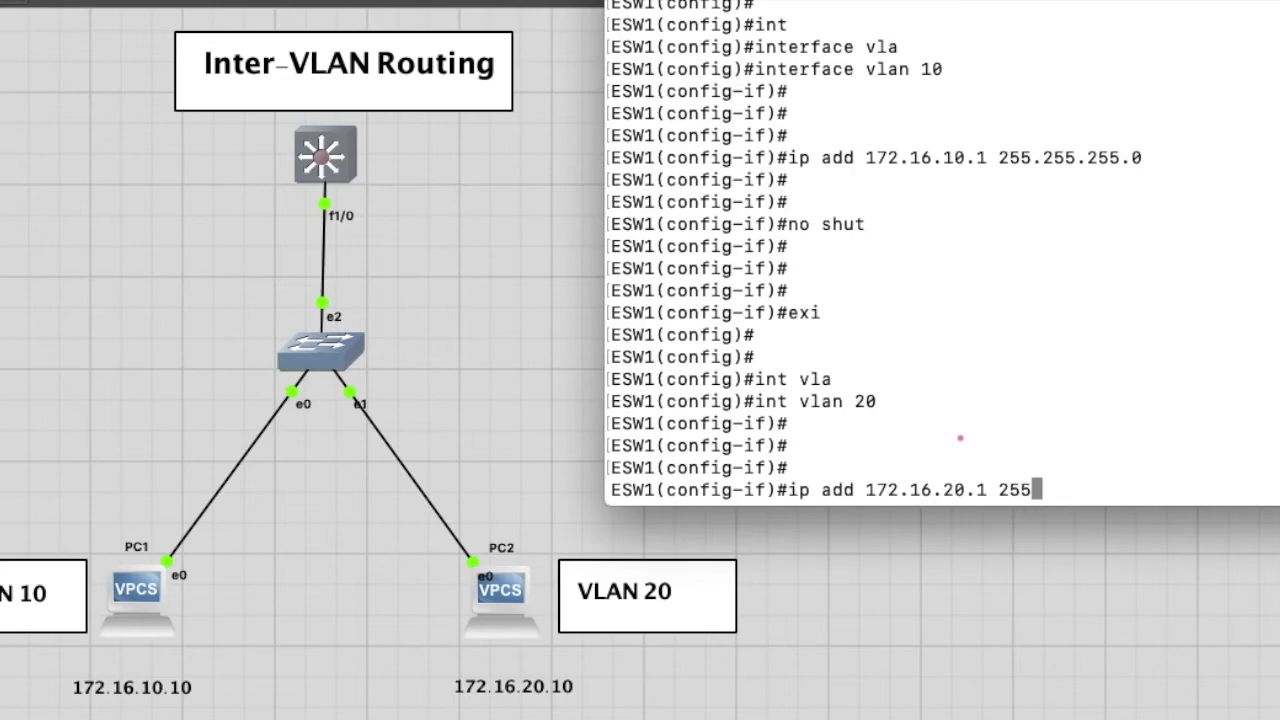
type(".255.255.0")
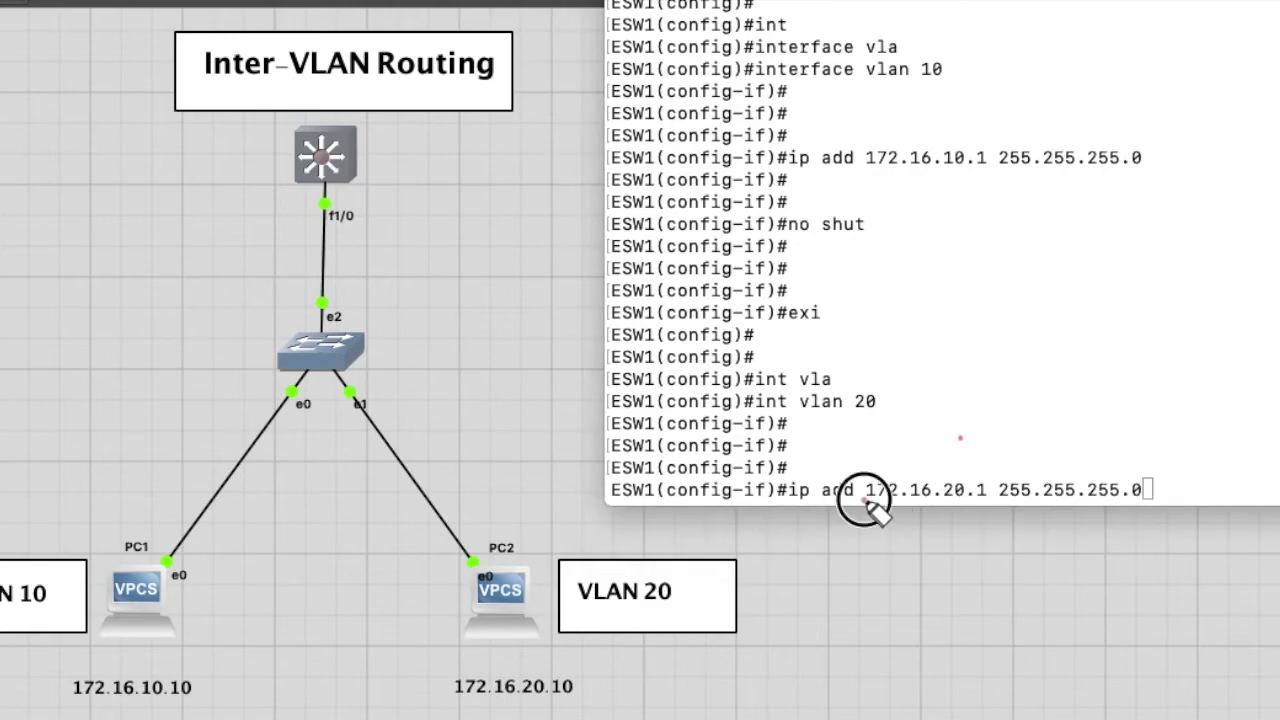
left_click_drag(863, 497, 982, 496)
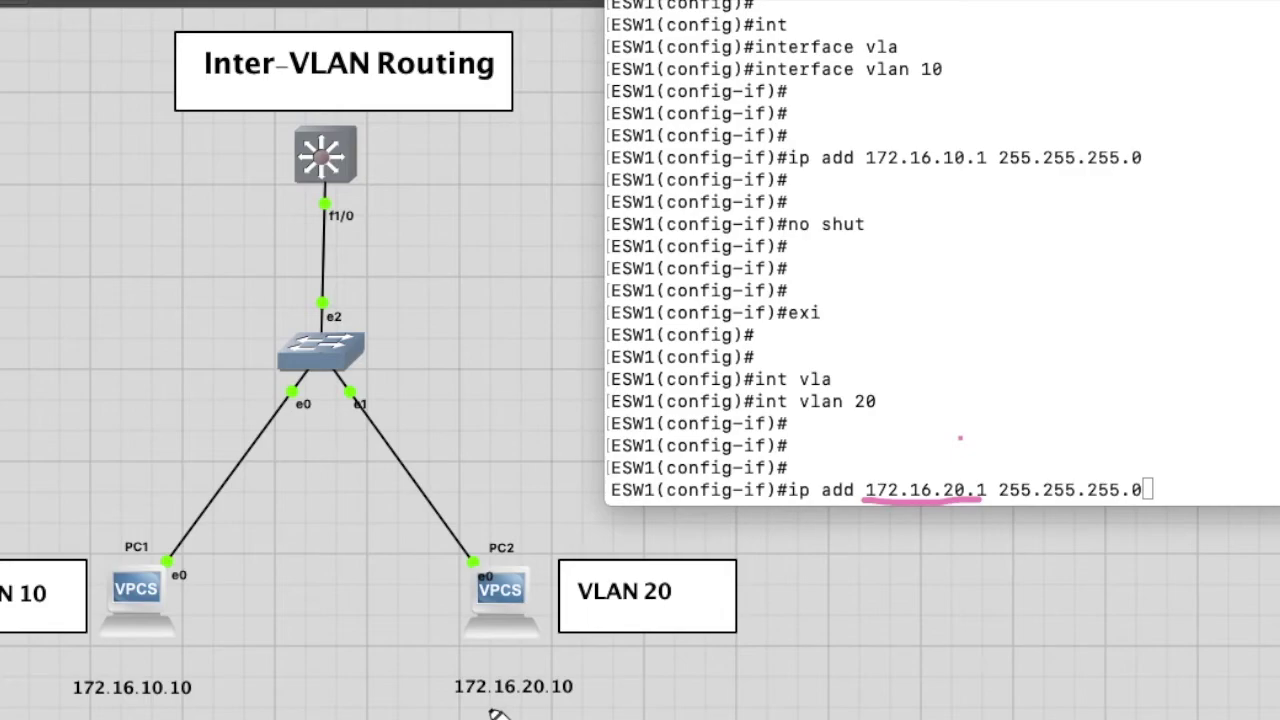
key("Return")
key("Return")
- Enable the VLAN 20 interface, exit configuration mode, and begin the sh ip int bri command
type("no shut")
key("Return")
key("Return")
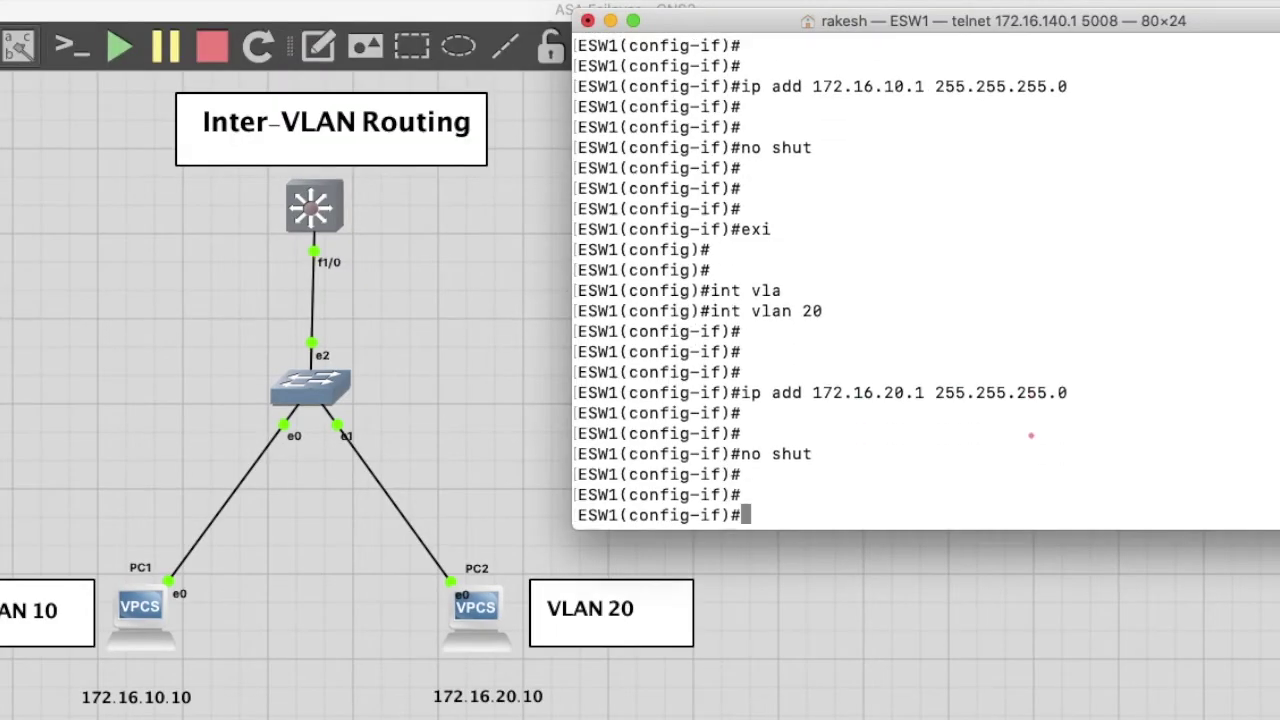
type("exi")
key("Return")
key("Return")
key("Return")
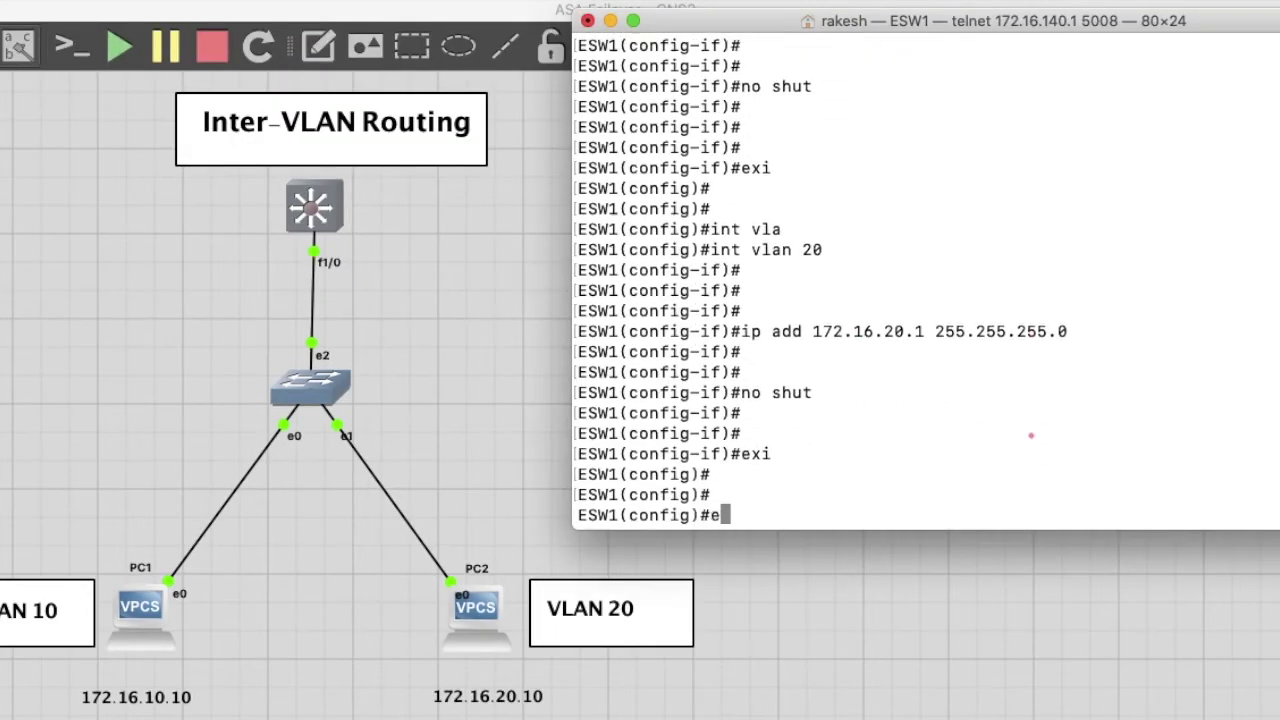
type("exi")
key("Return")
key("Return")
key("Return")
type("sh ip int ")
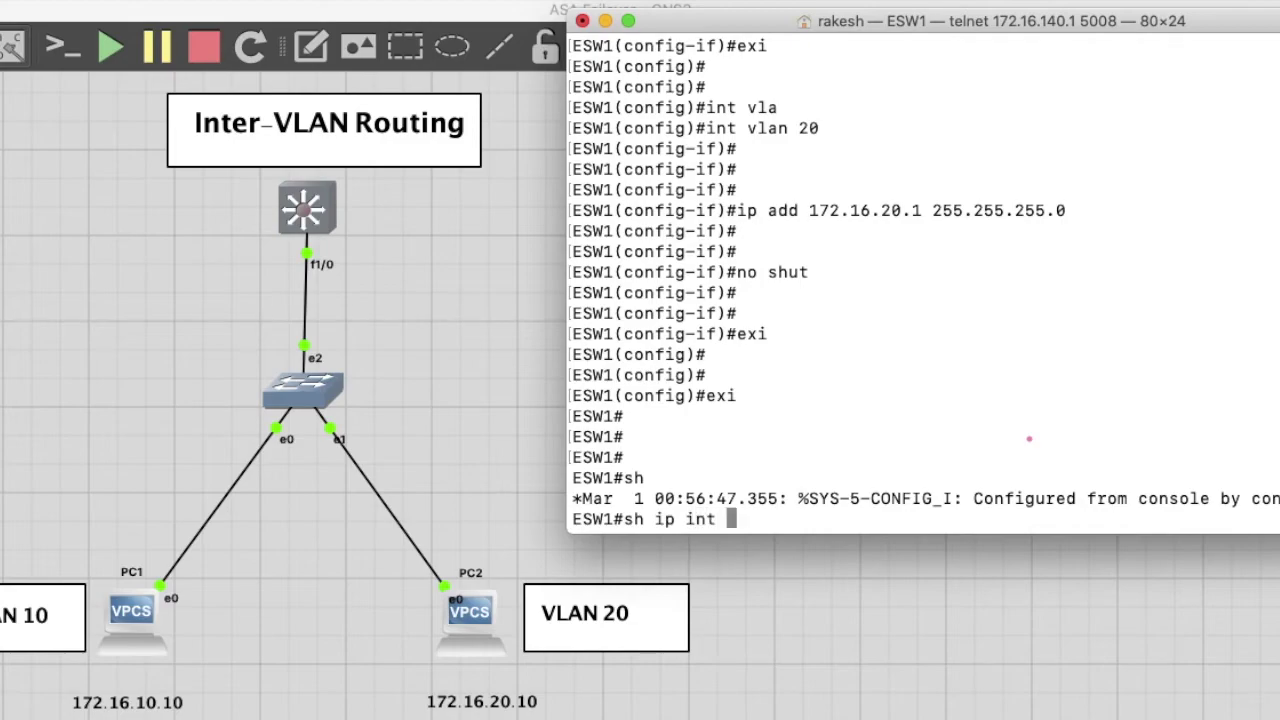
type("bri")
- Run sh ip int brief on ESW1 and mark the Vlan10/Vlan20 rows and port f1/0
key("Tab")
key("Return")
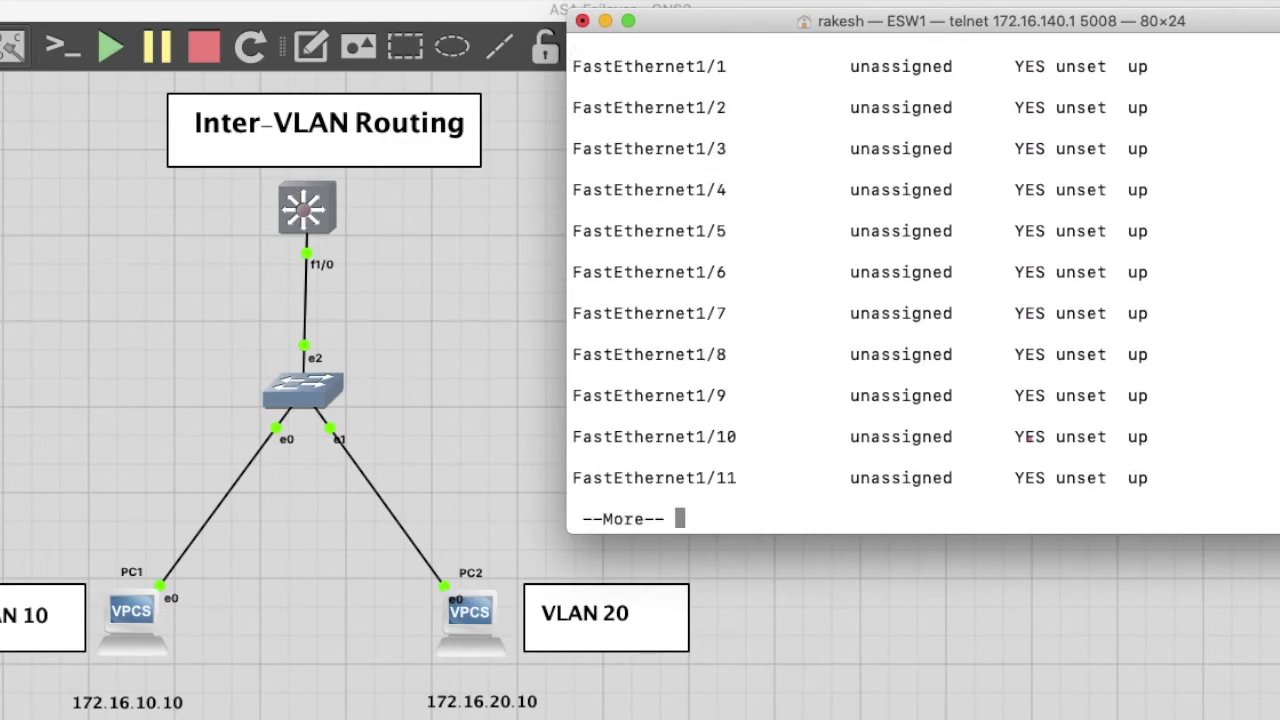
key("space")
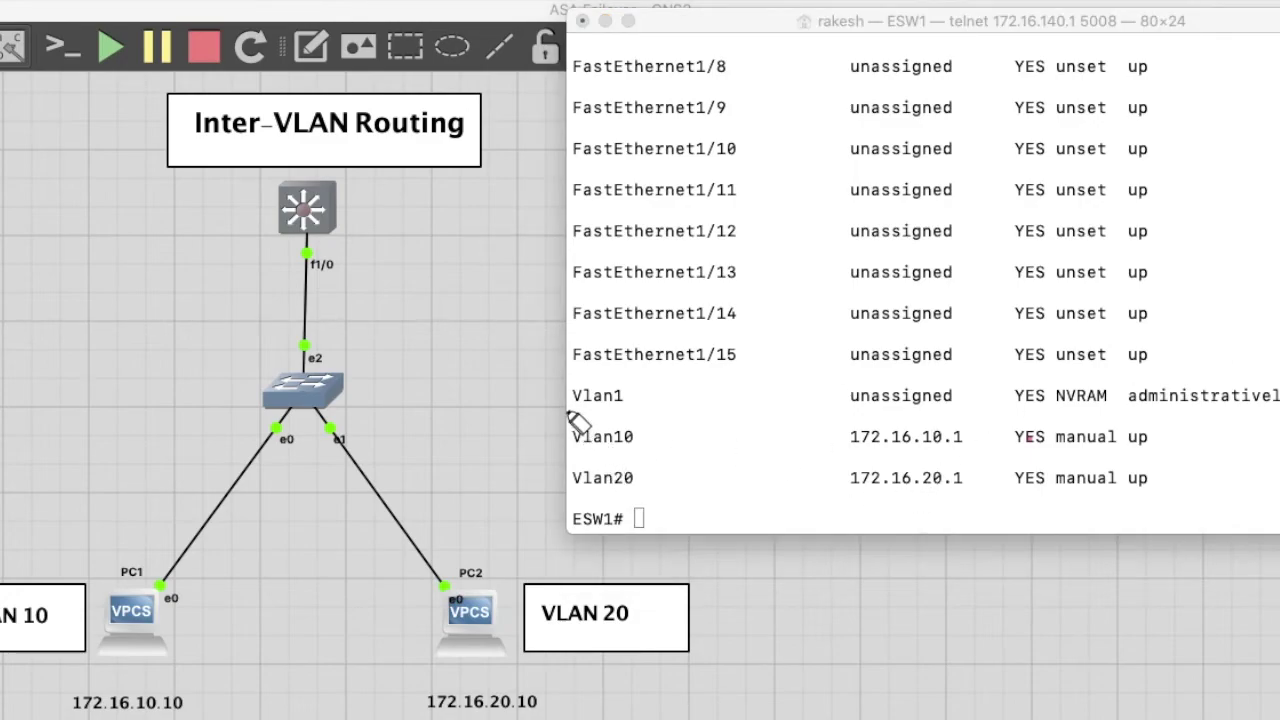
mouse_move(566, 406)
left_mouse_down()
mouse_move(571, 486)
mouse_move(870, 494)
left_mouse_up()
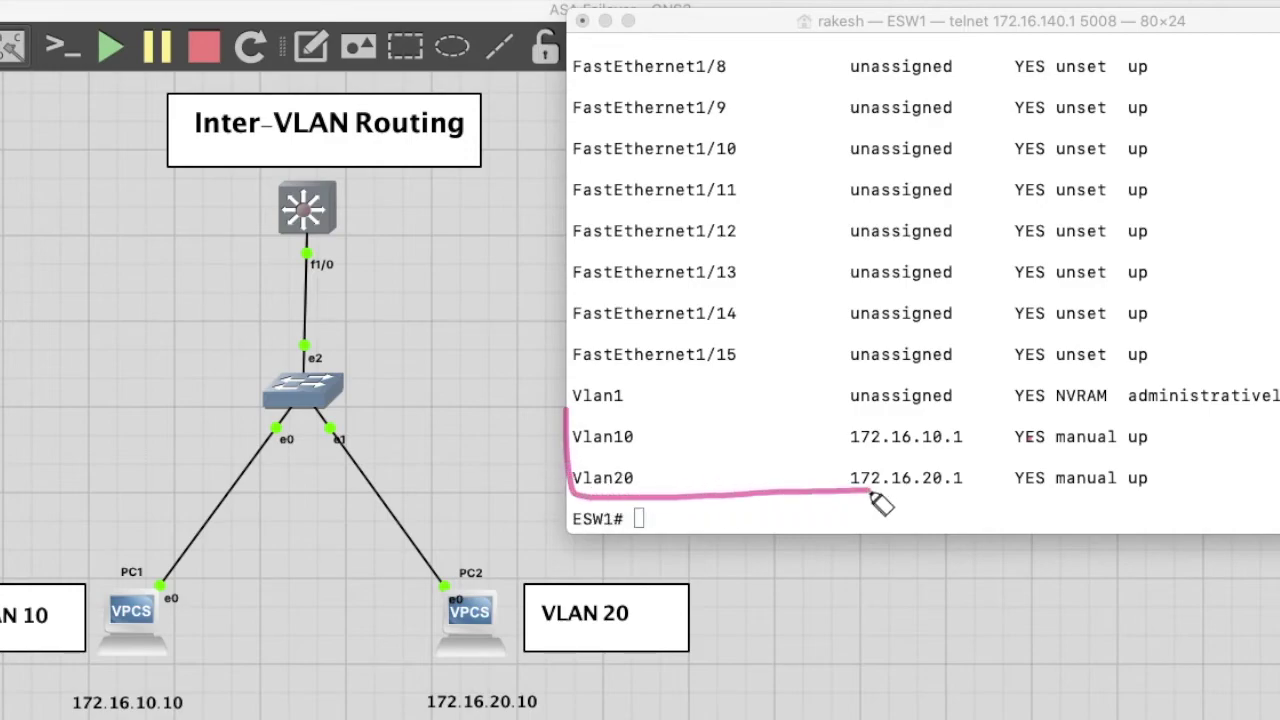
left_click_drag(569, 412, 1003, 408)
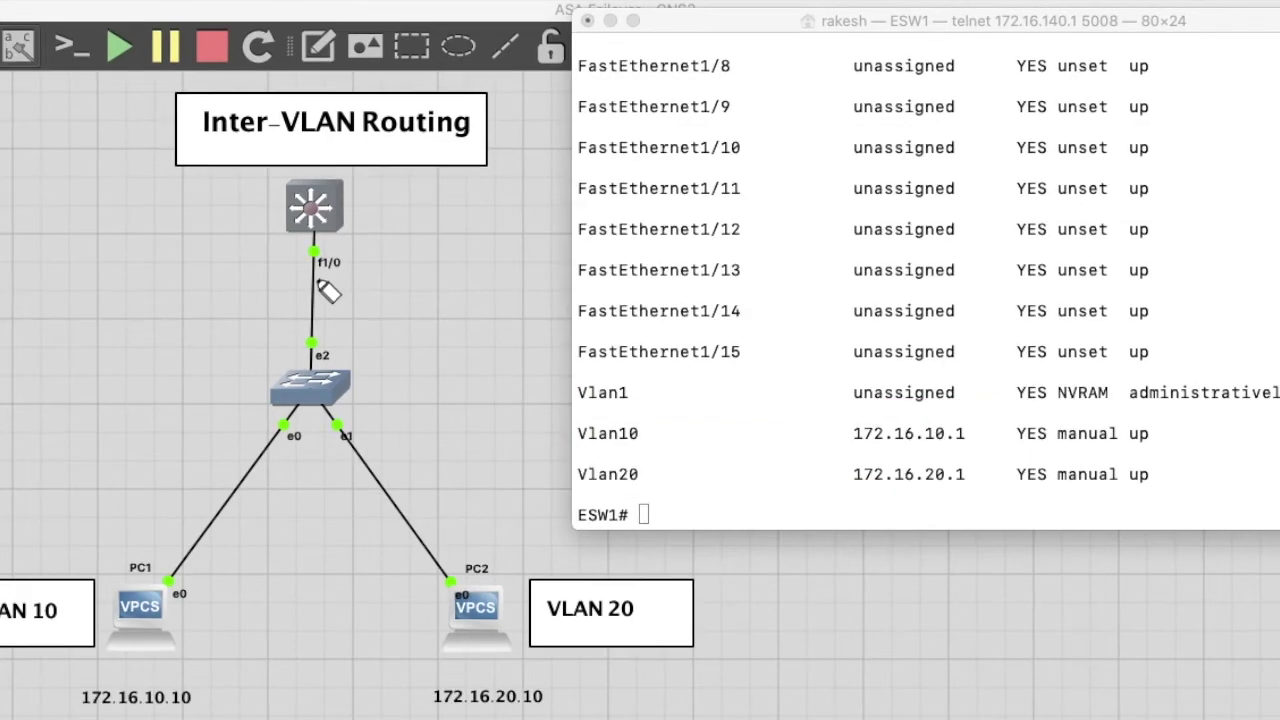
left_click_drag(317, 280, 382, 277)
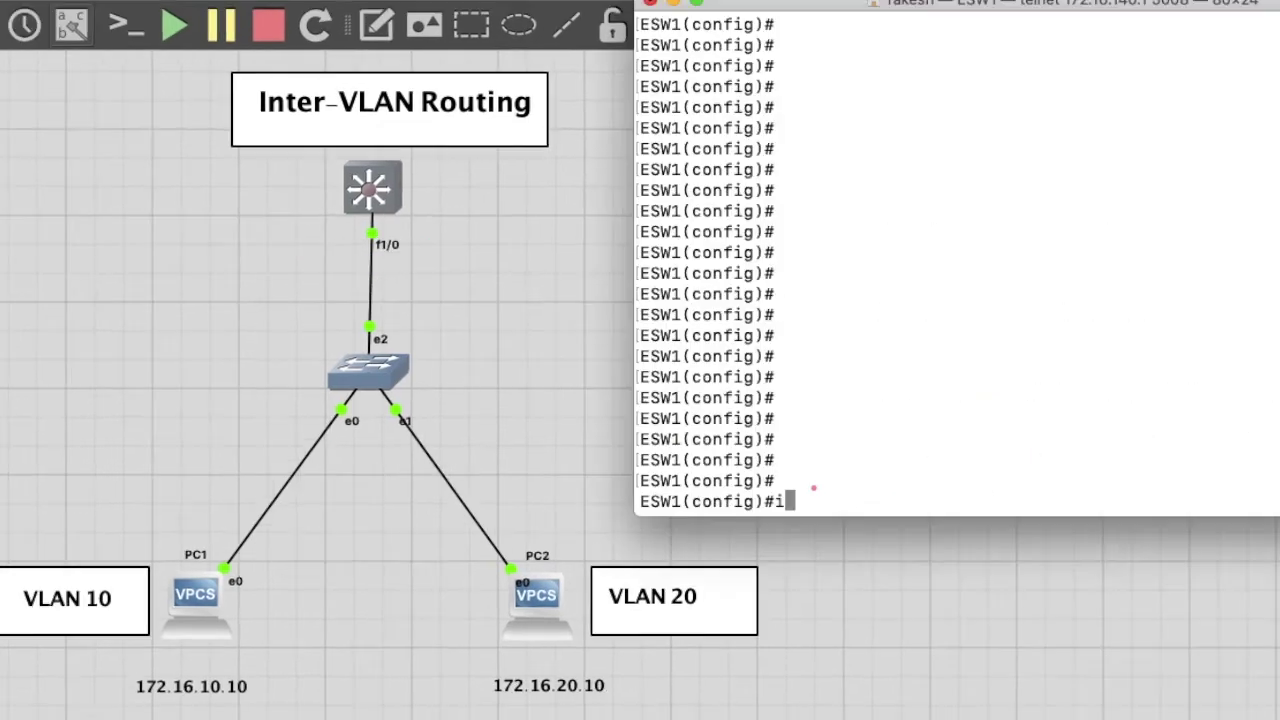
- Enable ESW1's interface f1/0 and set it to switchport mode trunk
type("nt f1/0")
key("Return")
key("Return")
key("Return")
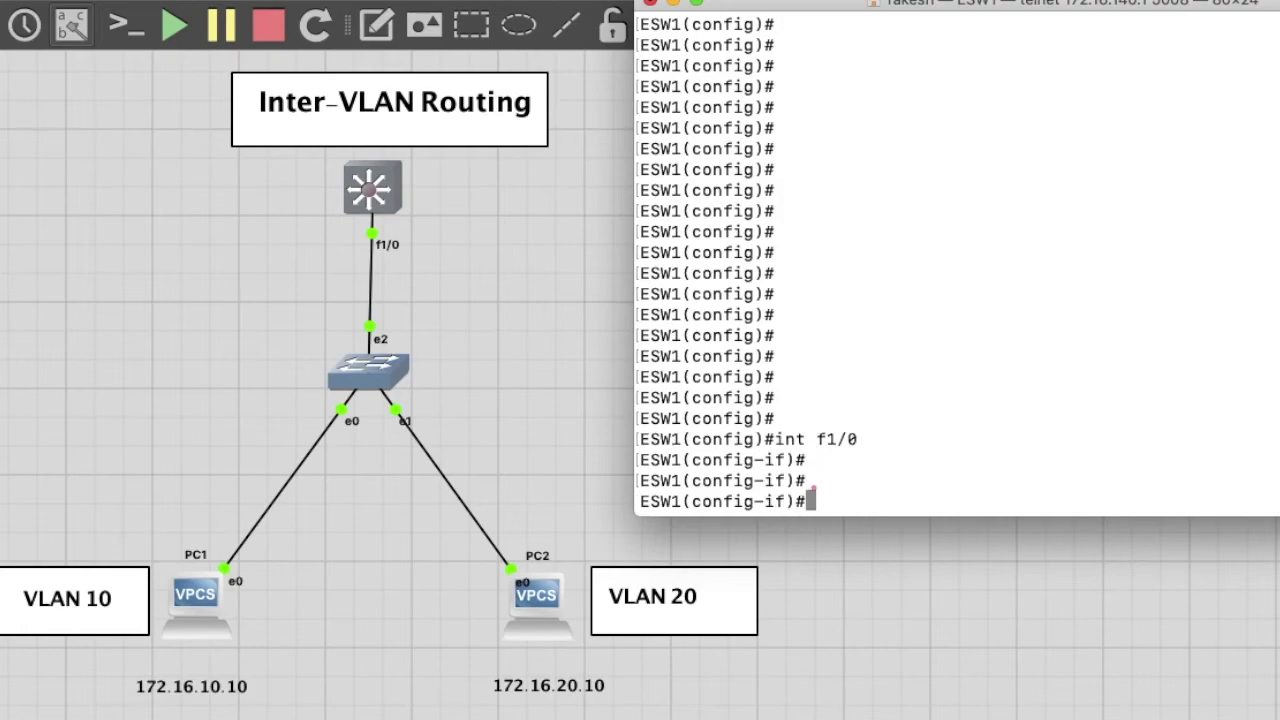
type("no shut")
key("Return")
key("Return")
key("Return")
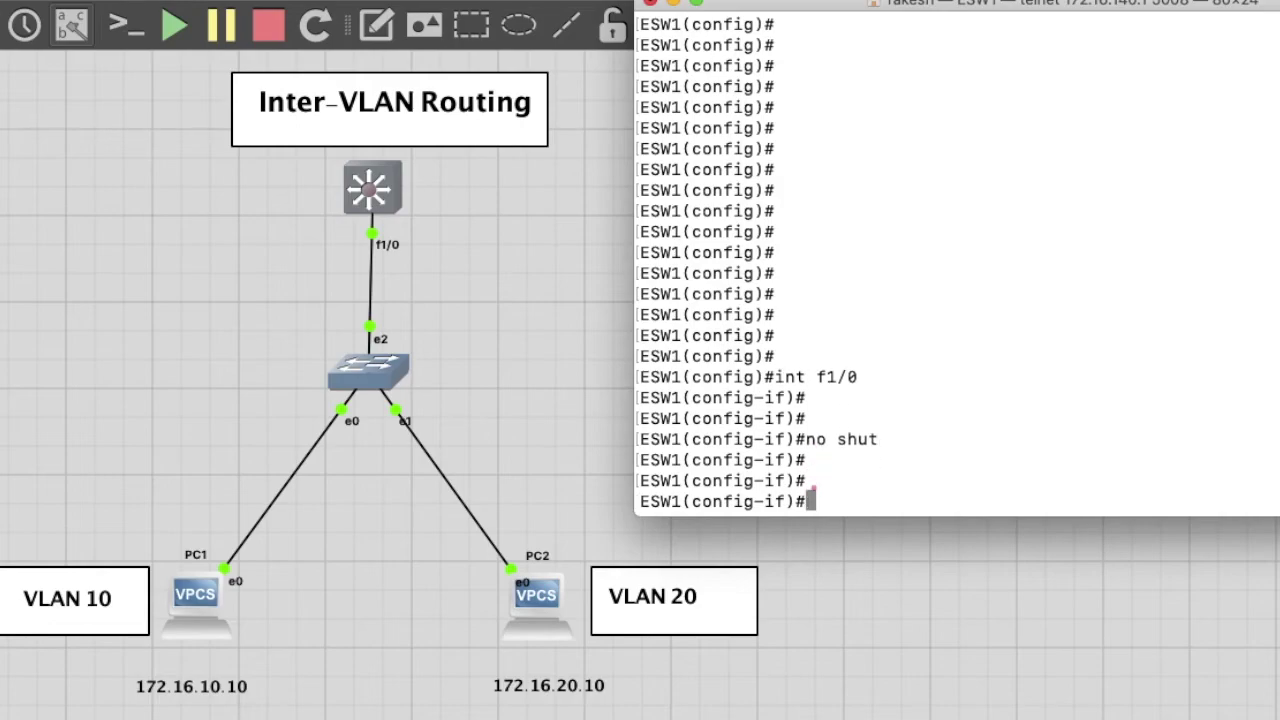
type("swi")
key("Tab")
type("mo")
key("Tab")
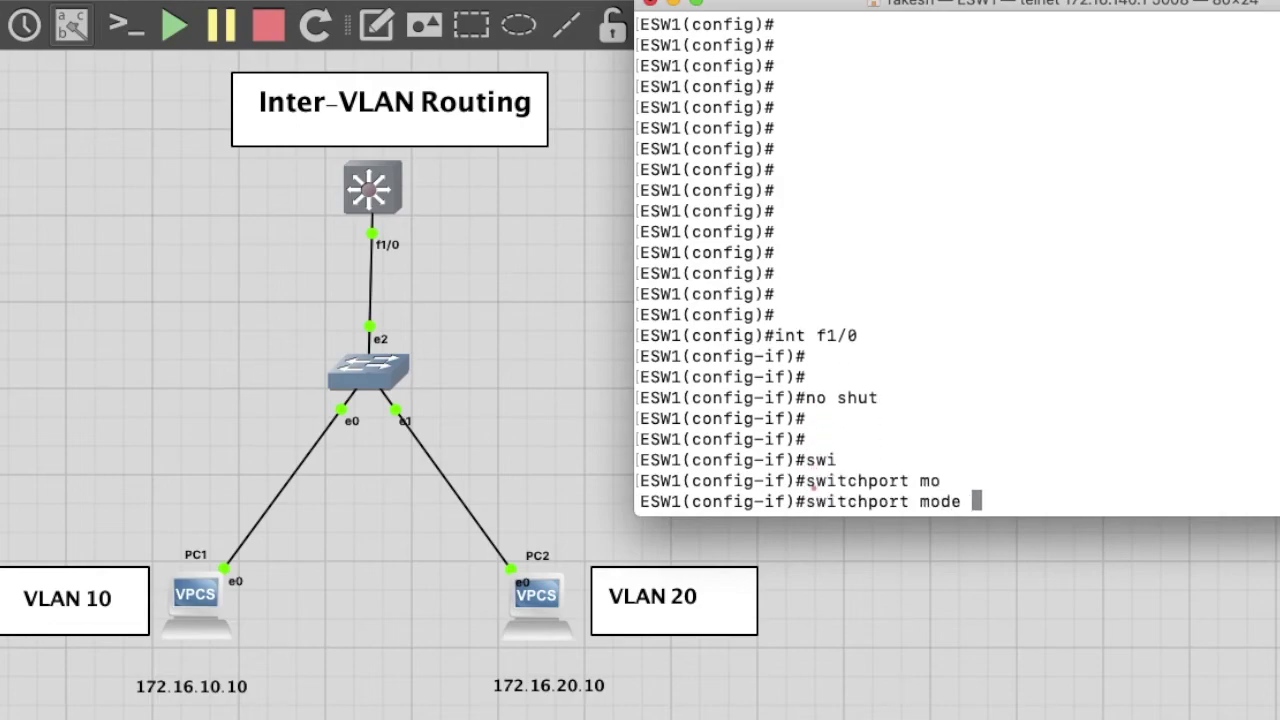
type("t")
key("Tab")
key("Return")
key("Return")
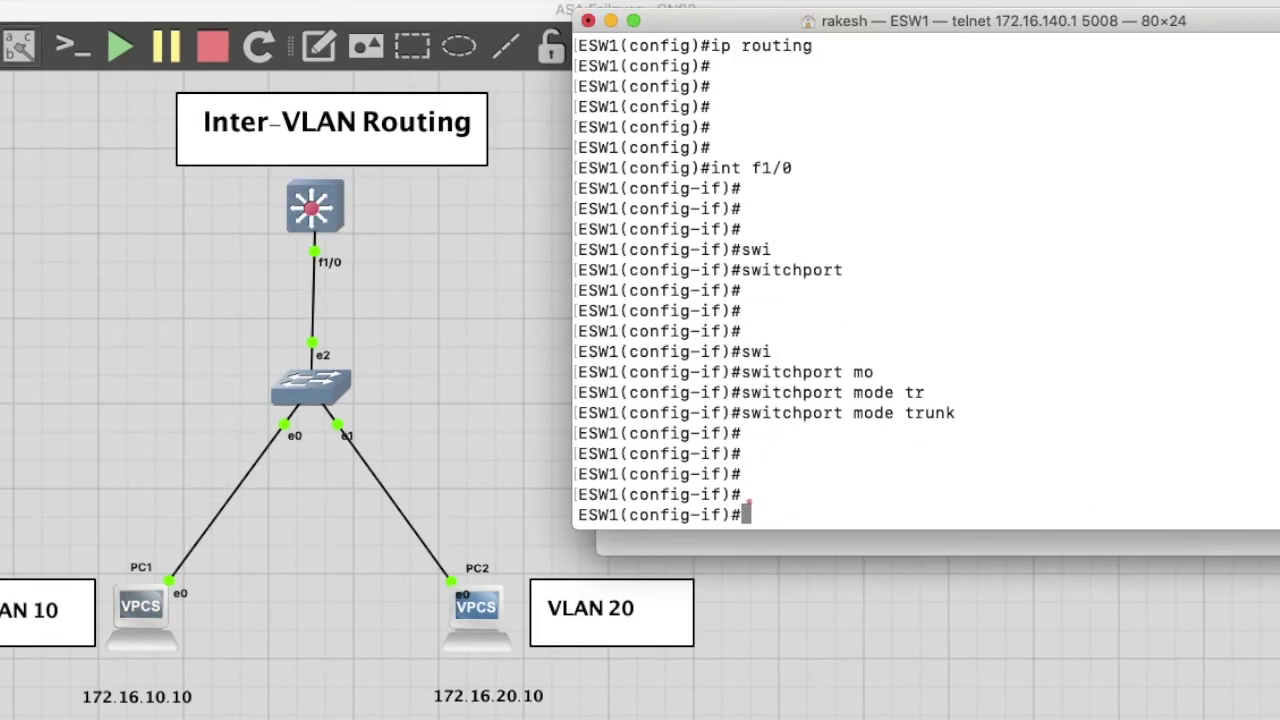
- Set the f1/0 trunk encapsulation to dot1q
type("swi")
key("Tab")
type("tr")
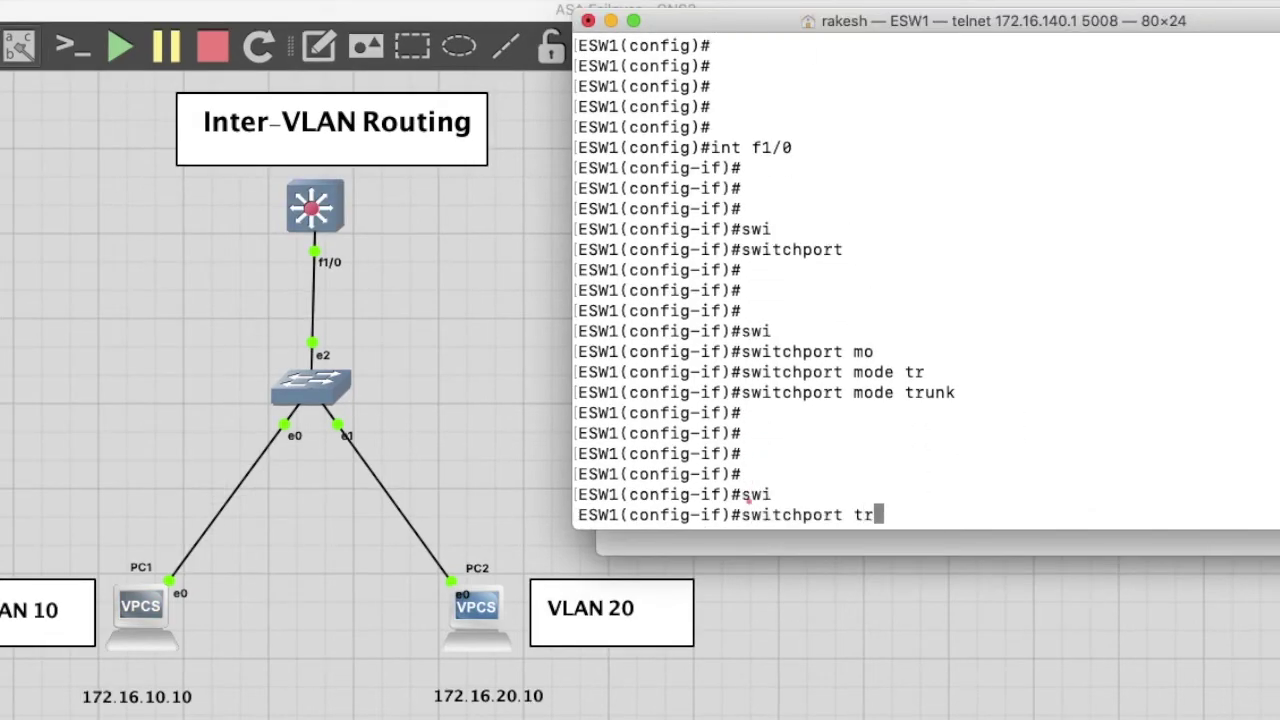
key("Tab")
type("en")
key("Tab")
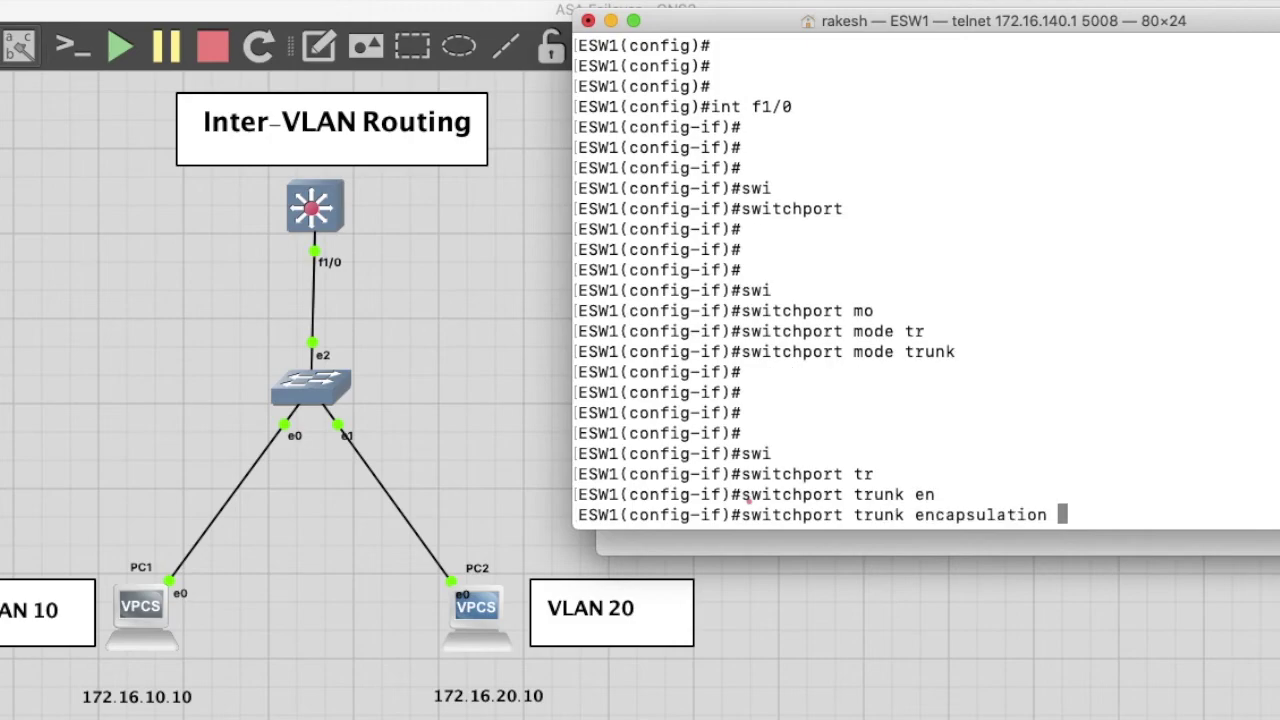
type("d")
key("Tab")
key("Return")
key("Return")
key("Return")
key("Return")
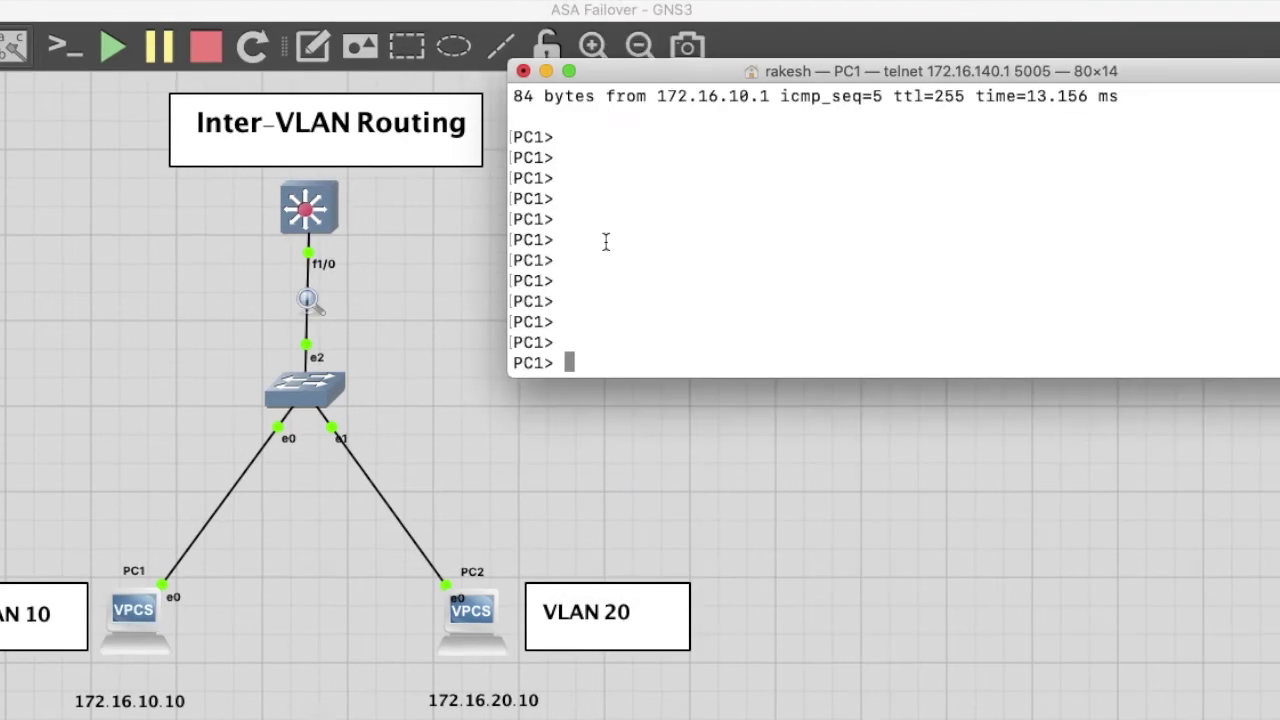
key("Return")
key("Return")
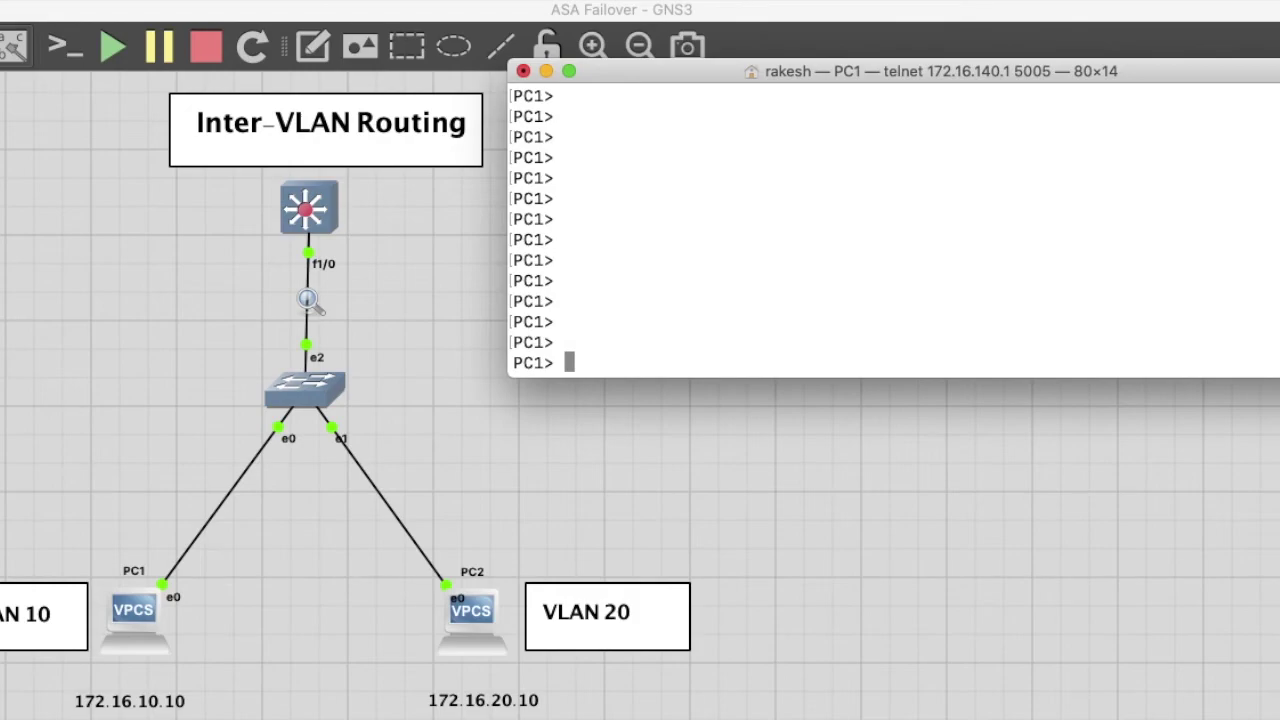
- Ping the ESW1 gateway 172.16.10.1 from PC1's console
type("ping 172.1")
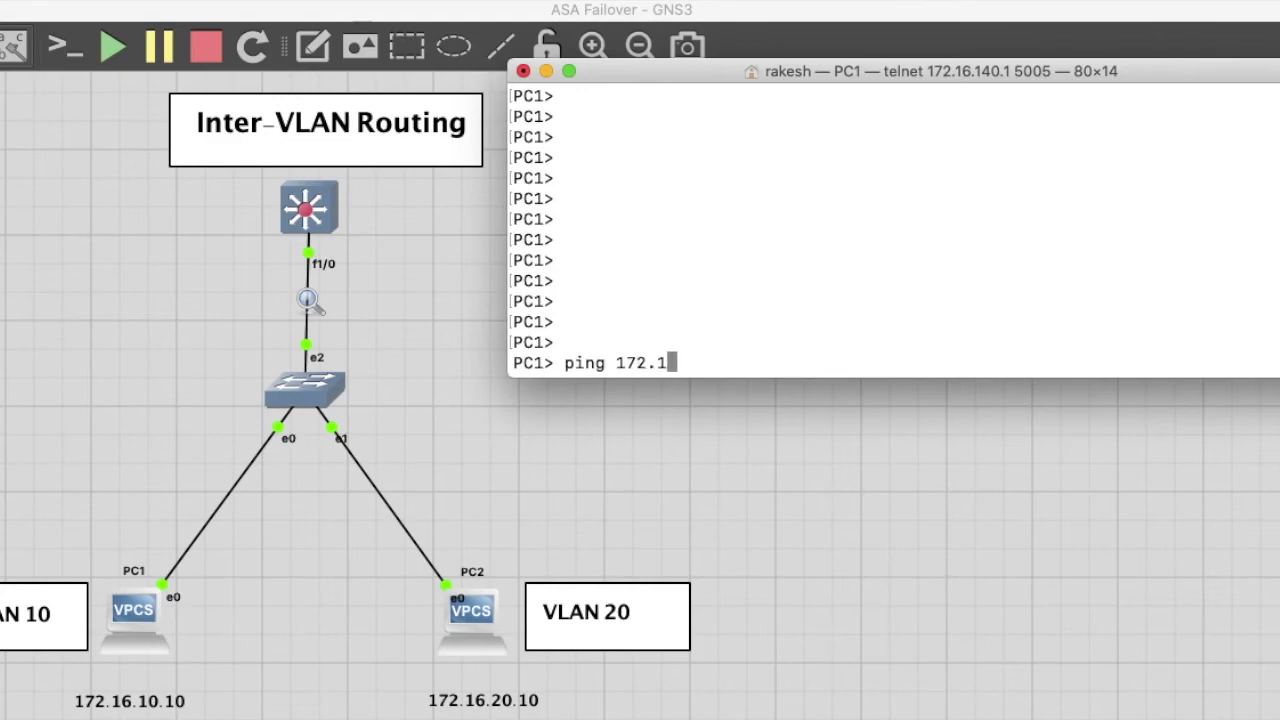
type("6.10.1")
key("Return")
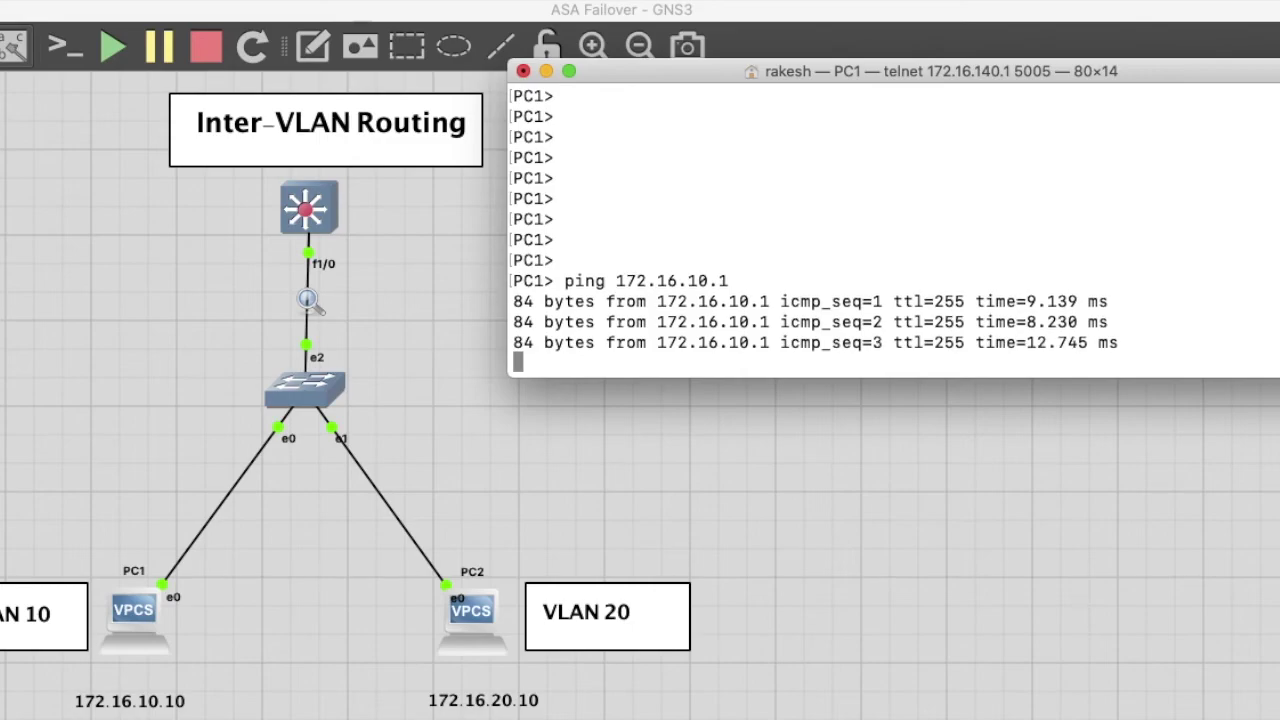
key("Return")
key("Return")
key("Return")
key("Return")
key("Return")
key("Return")
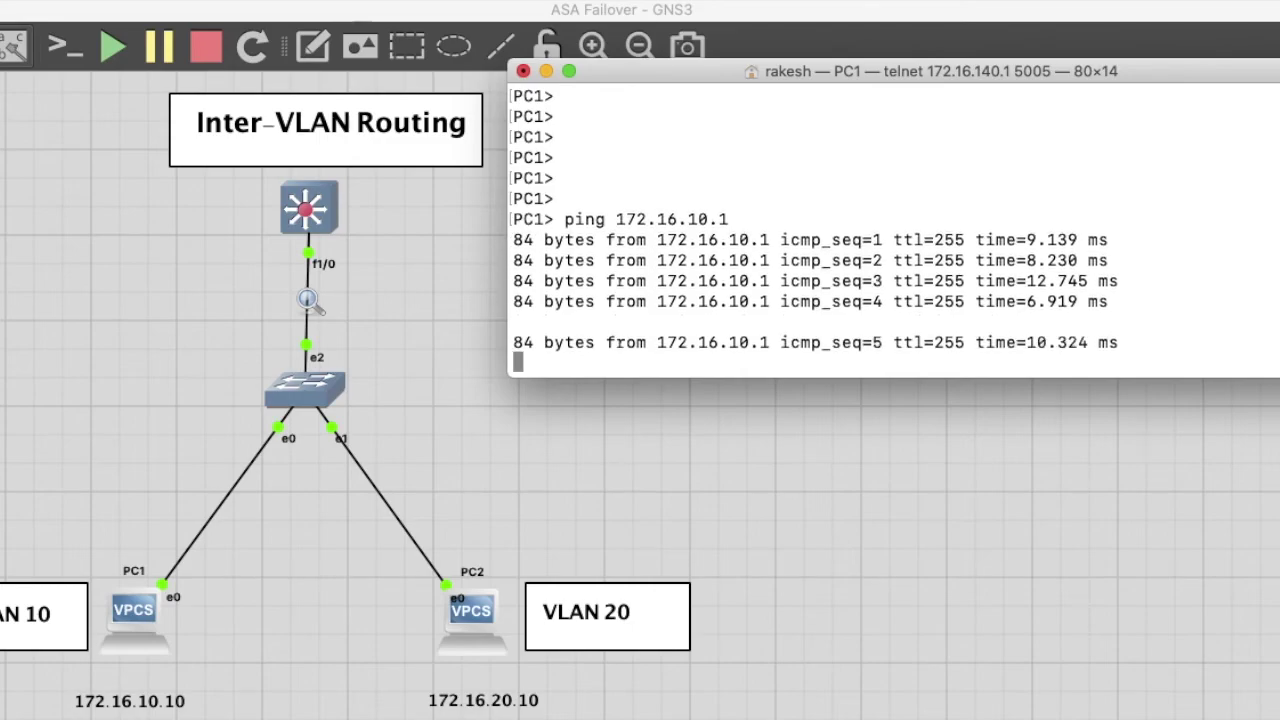
key("Return")
key("Return")
key("Return")
key("Return")
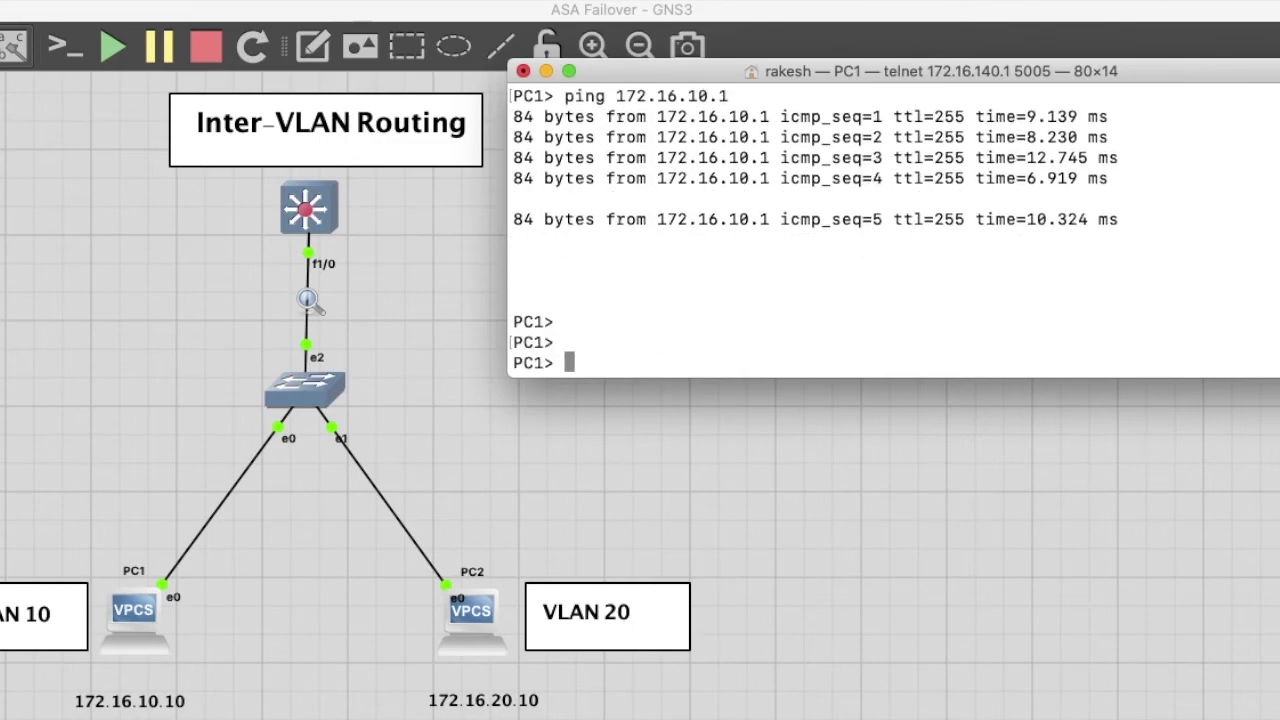
- Ping PC2 at 172.16.20.10 from PC1, underlining PC2's address on the diagram
type("ping ")
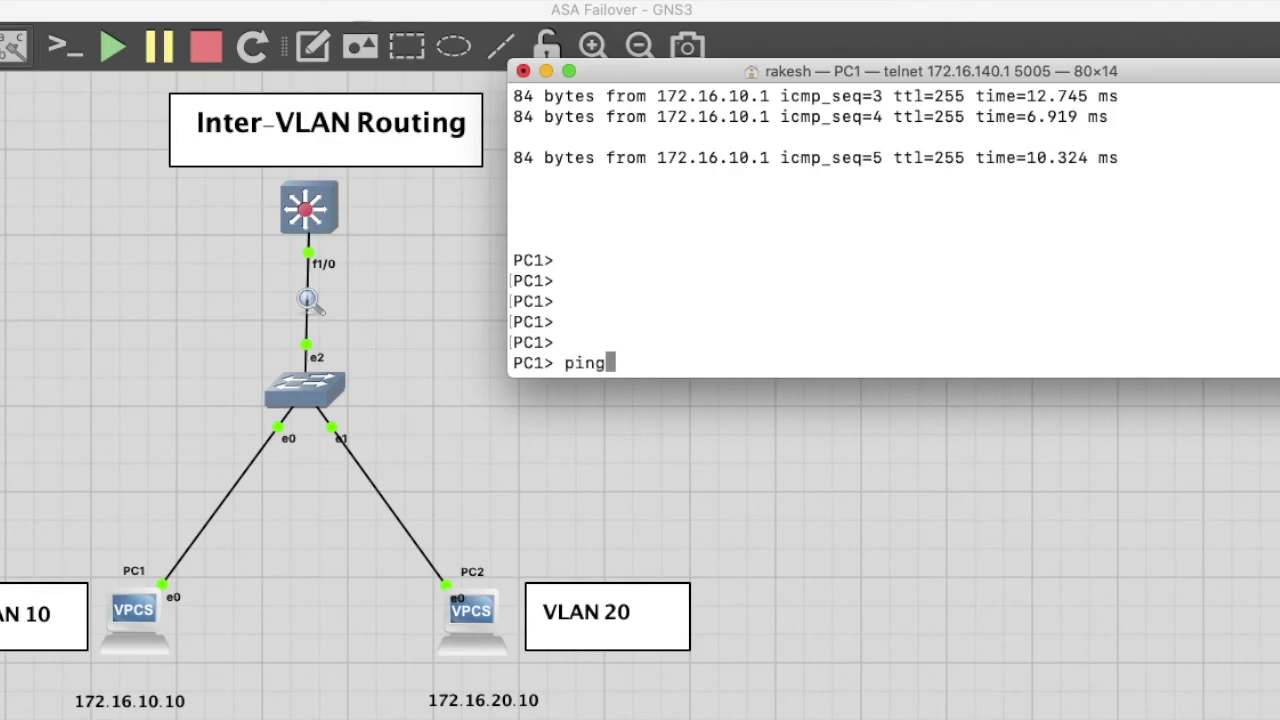
type("172.16.")
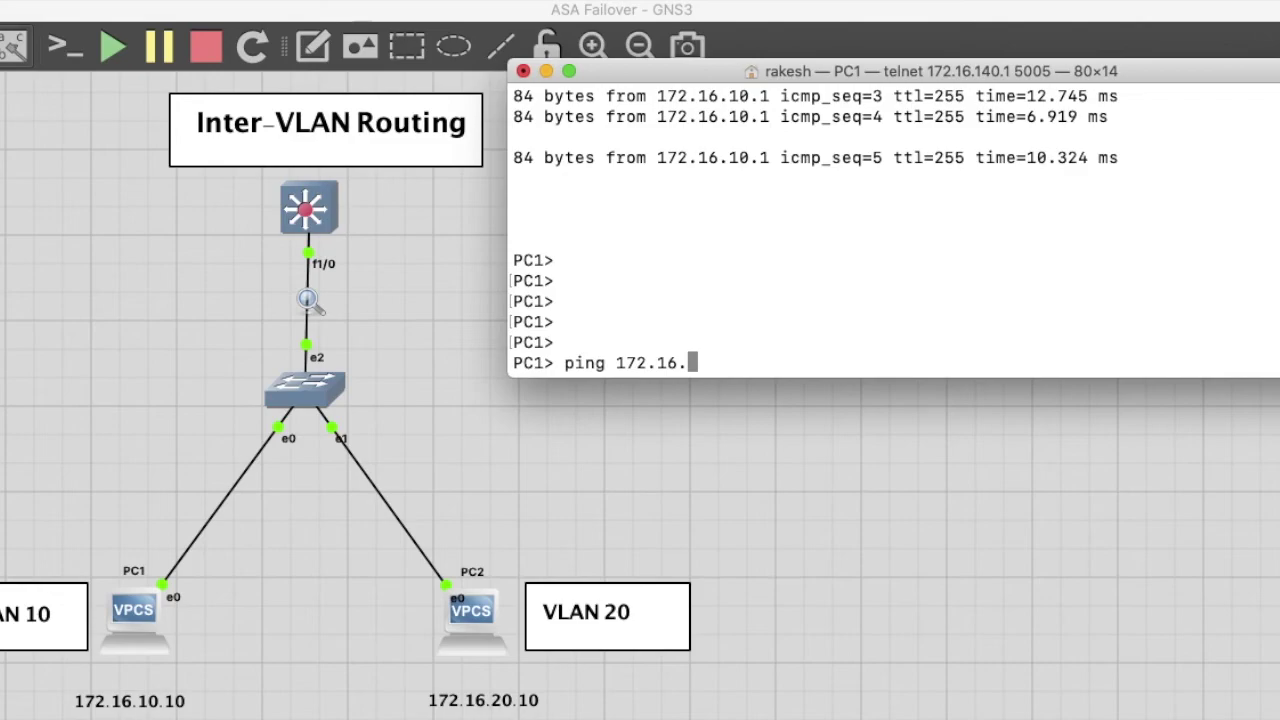
type("20.10")
left_click_drag(462, 712, 590, 710)
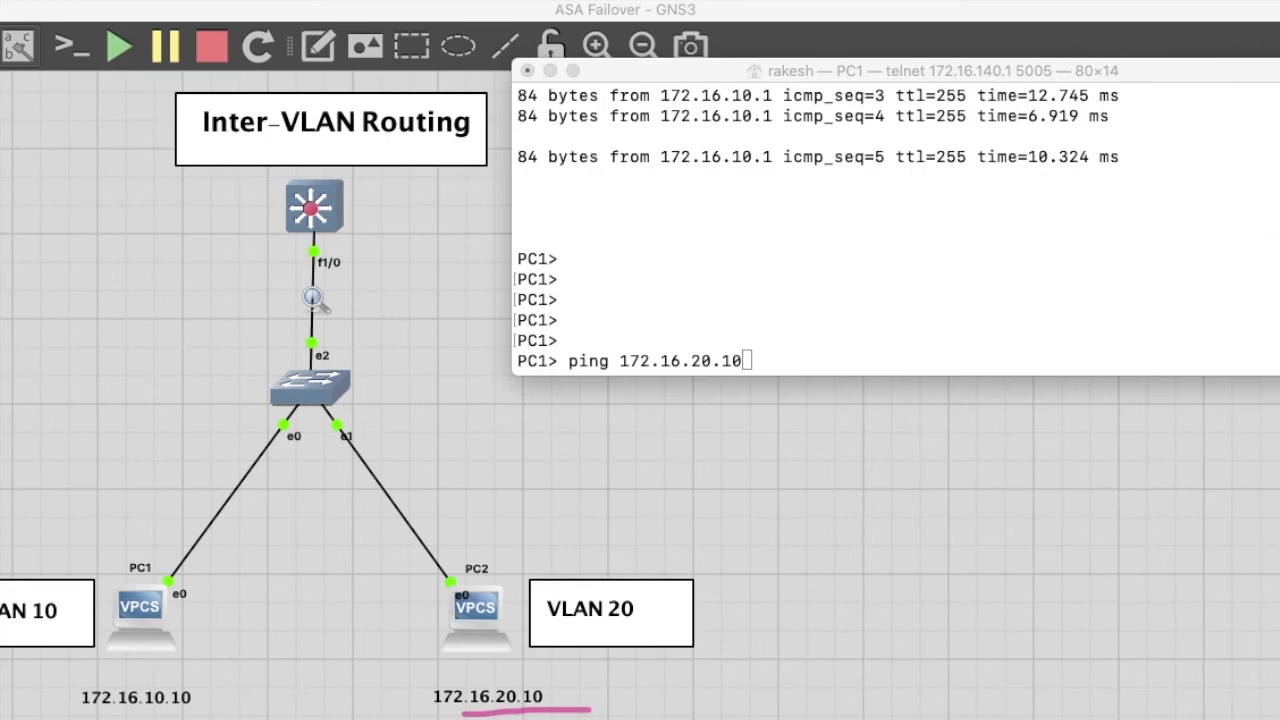
key("Return")
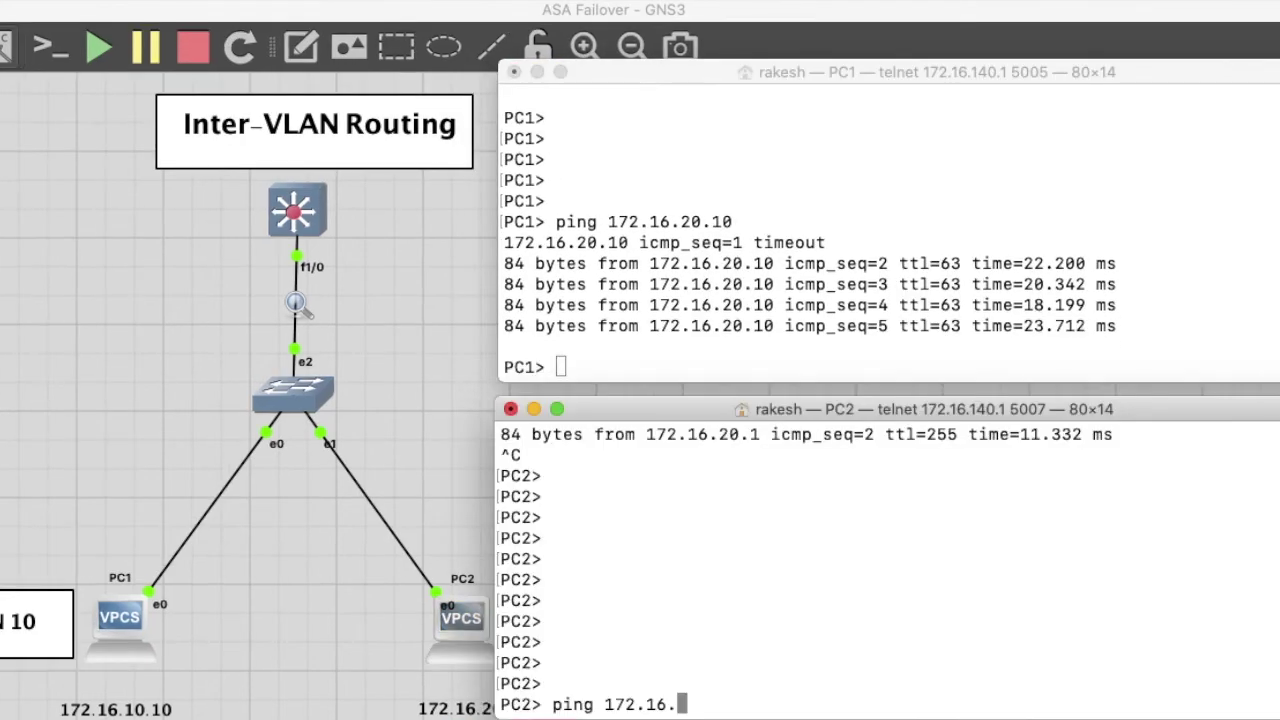
- Ping 172.16.10.20 from PC2 and cancel the failing ping
type("10.20")
key("Return")
key("Up")
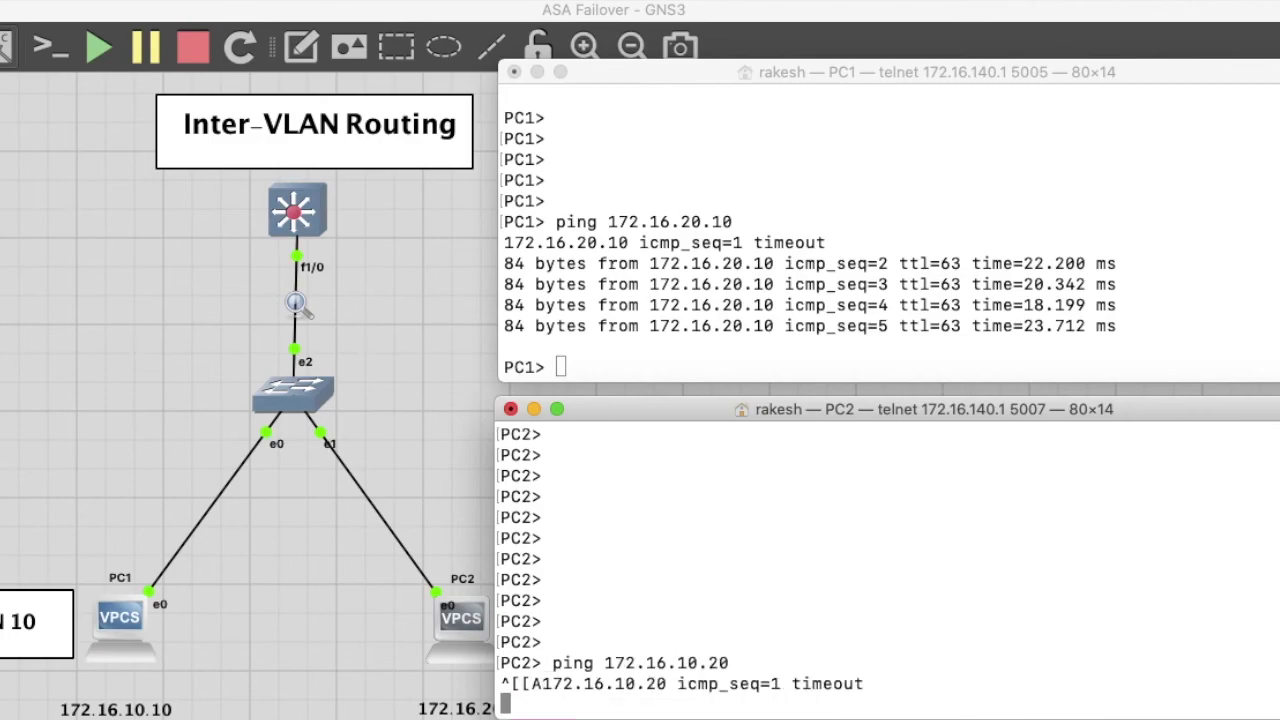
key("ctrl+c")
- Edit the recalled ping command to target PC1 at 172.16.10.10 and run it
key("Up")
key("BackSpace")
key("BackSpace")
key("BackSpace")
key("BackSpace")
key("BackSpace")
type("20.1")
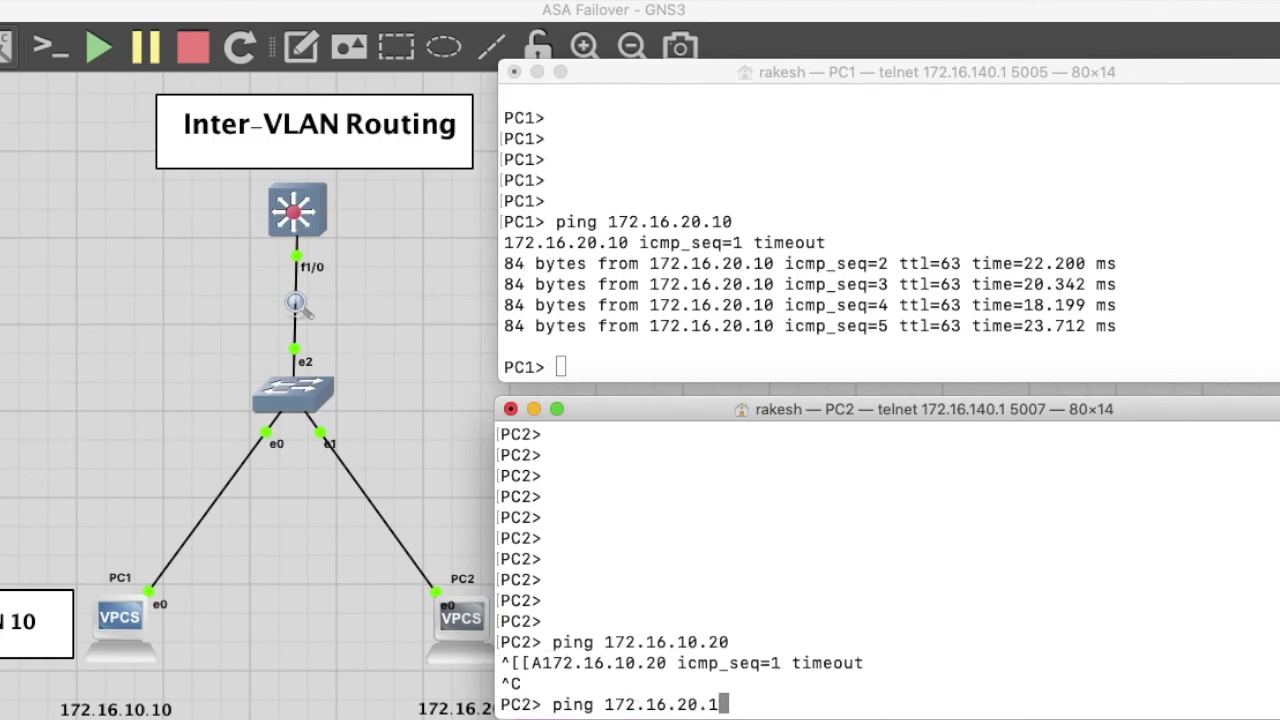
key("Up")
key("Down")
key("Up")
key("BackSpace")
key("BackSpace")
type("10")
key("Return")
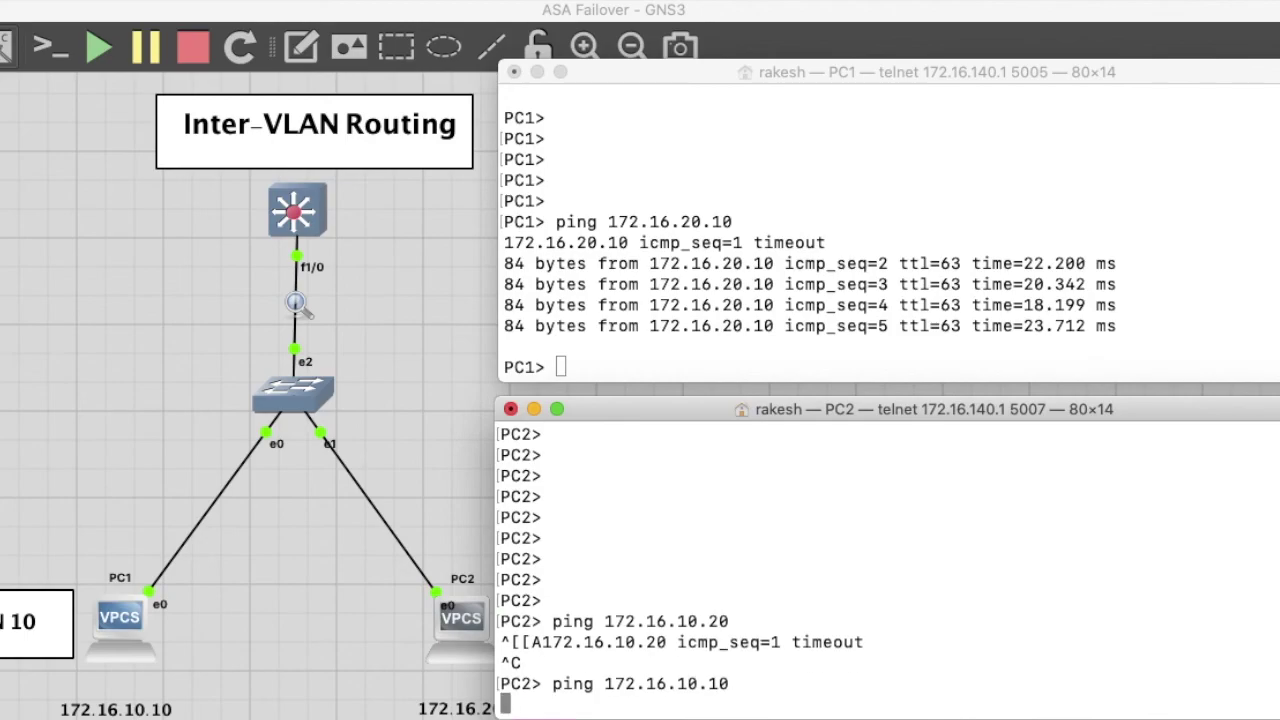